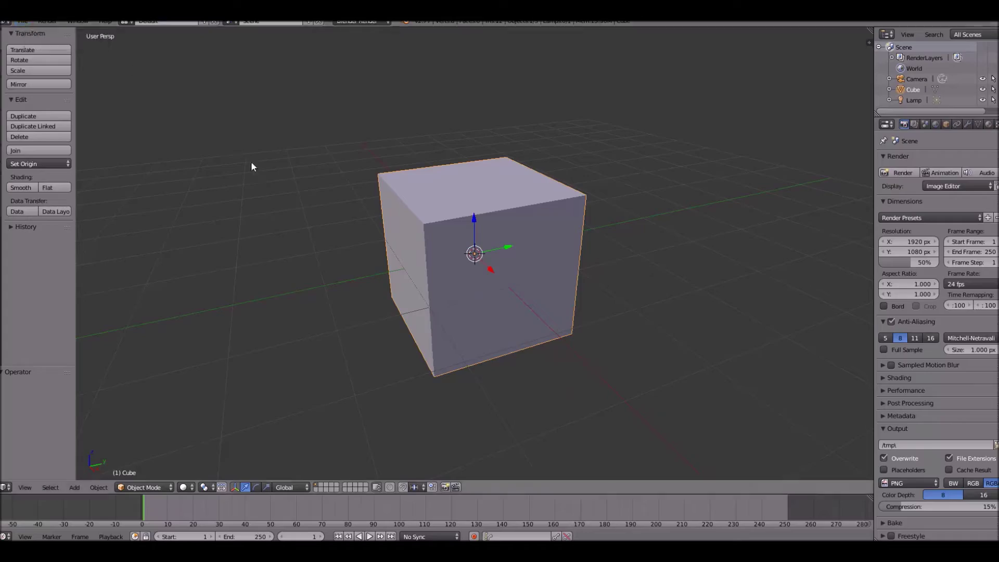
pyautogui.scroll(-4, 271, 204)
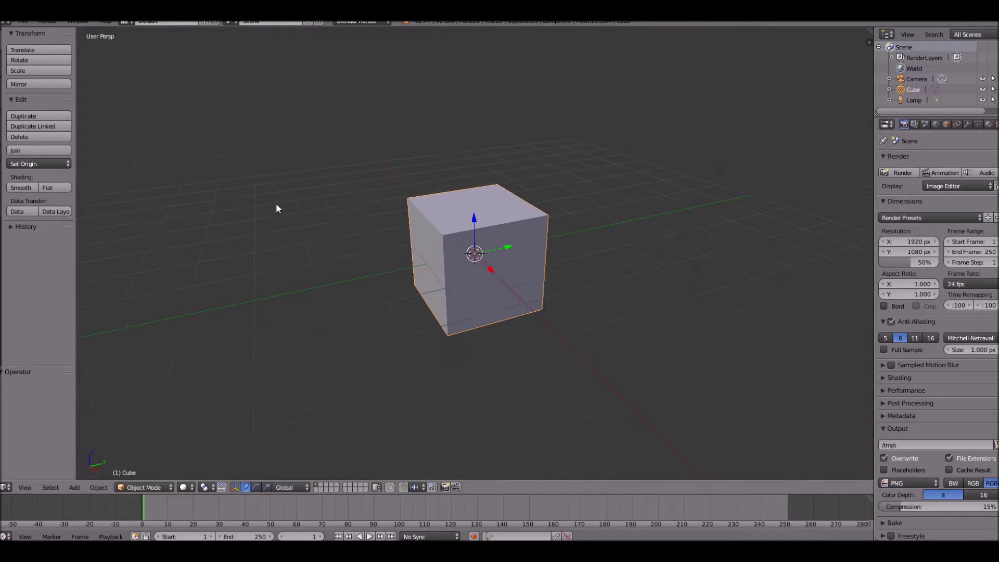
pyautogui.moveTo(277, 208); pyautogui.dragTo(383, 274, button='middle')
pyautogui.scroll(5, 558, 296)
pyautogui.scroll(-2, 479, 272)
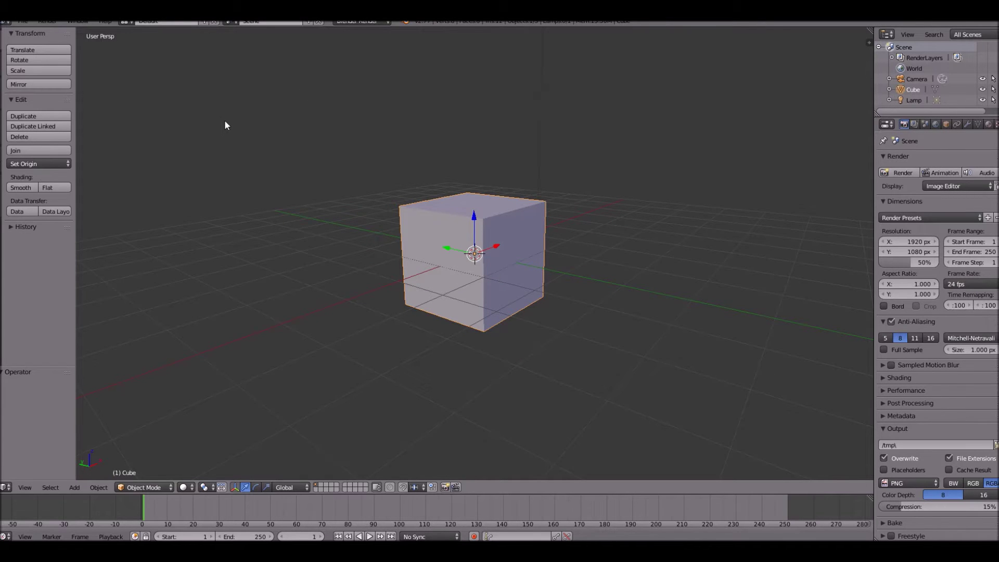
pyautogui.scroll(3, 457, 220)
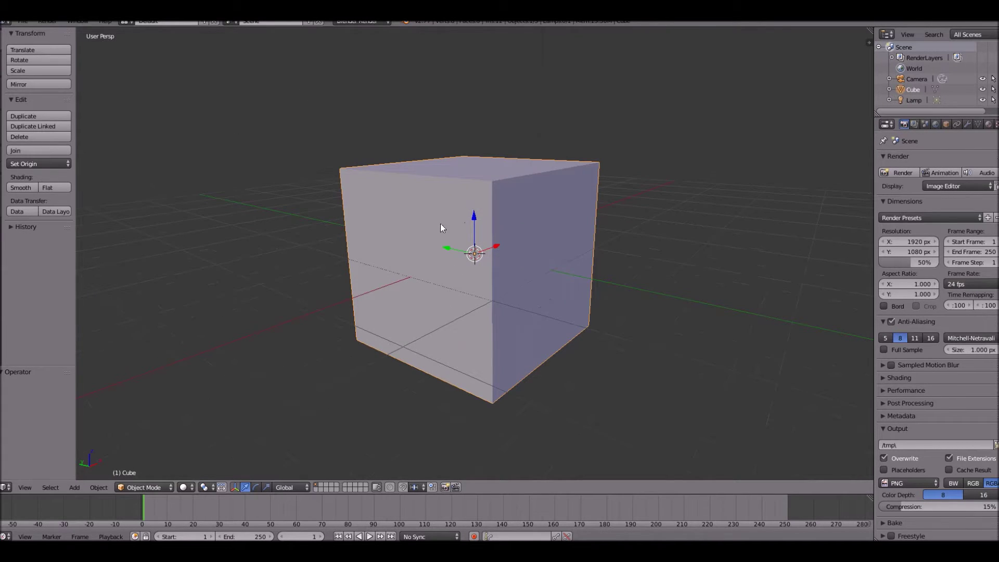
pyautogui.moveTo(367, 255); pyautogui.dragTo(400, 346, button='middle')
# Delete the default cube and add a UV sphere at the origin in its place.
pyautogui.press('x')
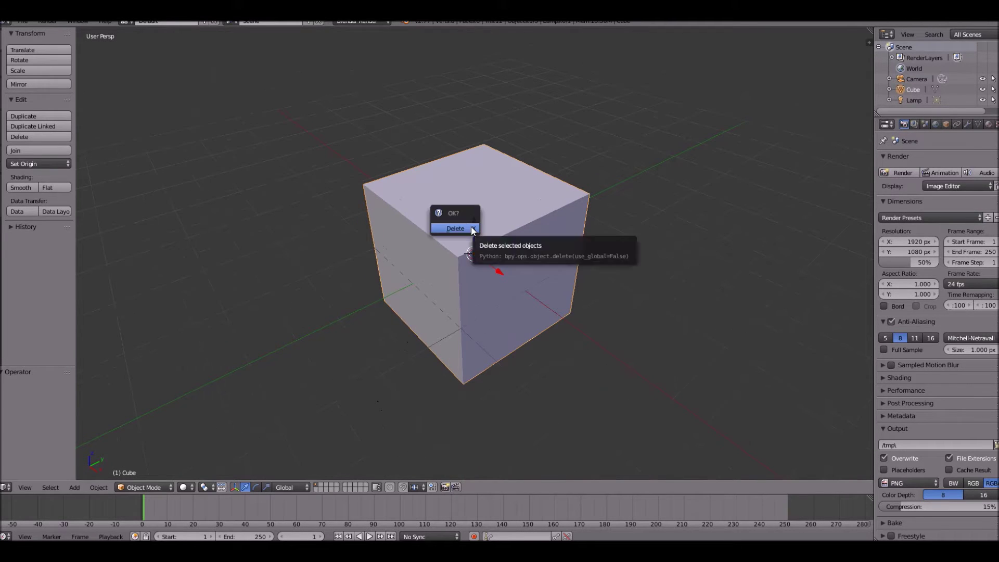
pyautogui.click(470, 226)
pyautogui.hotkey('shift', 'a')
pyautogui.moveTo(470, 226)
pyautogui.click(518, 259)
pyautogui.press('s')
pyautogui.click(541, 258)
# Select all of the sphere's vertices below the equator in Edit Mode, working from the front view.
pyautogui.press('KP_1')
pyautogui.scroll(4, 512, 263)
pyautogui.press('Tab')
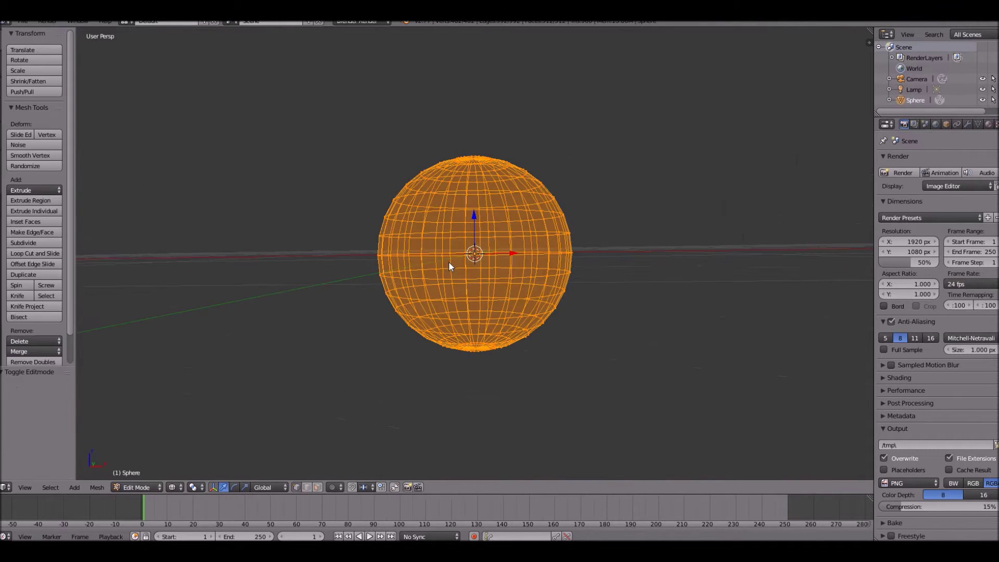
pyautogui.press('a')
pyautogui.press('b')
pyautogui.moveTo(343, 267); pyautogui.dragTo(693, 438)
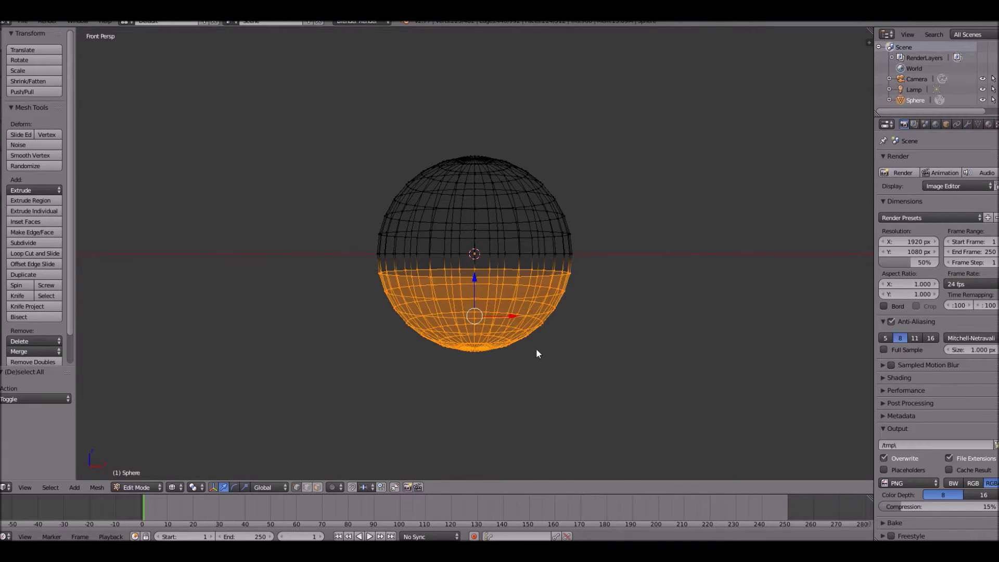
pyautogui.press('z')
pyautogui.press('x')
pyautogui.click(440, 282)
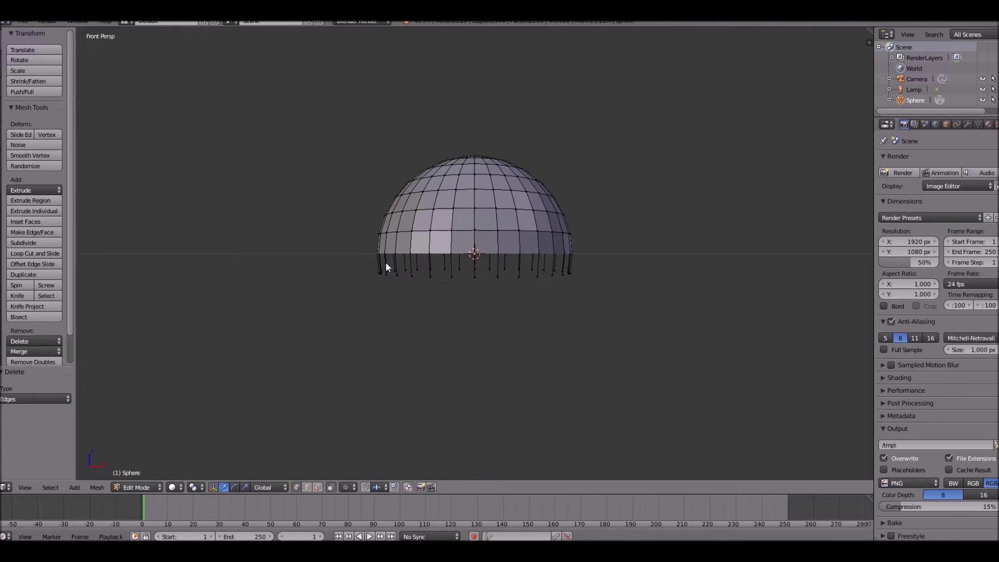
pyautogui.hotkey('ctrl', 'z')
# Delete the selected lower-half vertices and scale the remaining dome down in Object Mode.
pyautogui.press('x')
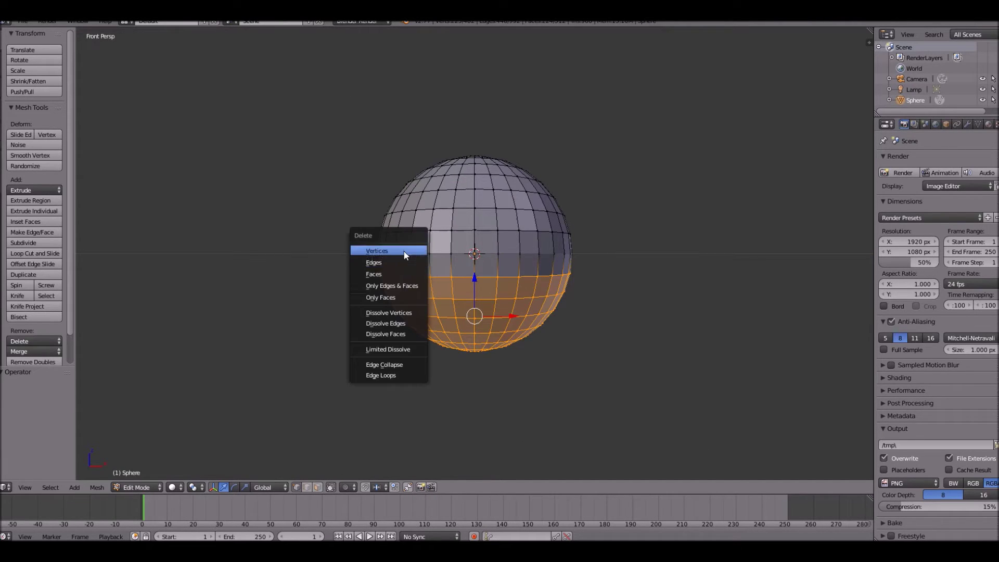
pyautogui.click(405, 251)
pyautogui.press('Tab')
pyautogui.moveTo(487, 313); pyautogui.dragTo(491, 338, button='middle')
pyautogui.press('s')
pyautogui.click(486, 281)
# Add a cube at the origin and scale it up by about 2.16.
pyautogui.press('a')
pyautogui.hotkey('shift', 'a')
pyautogui.click(515, 291)
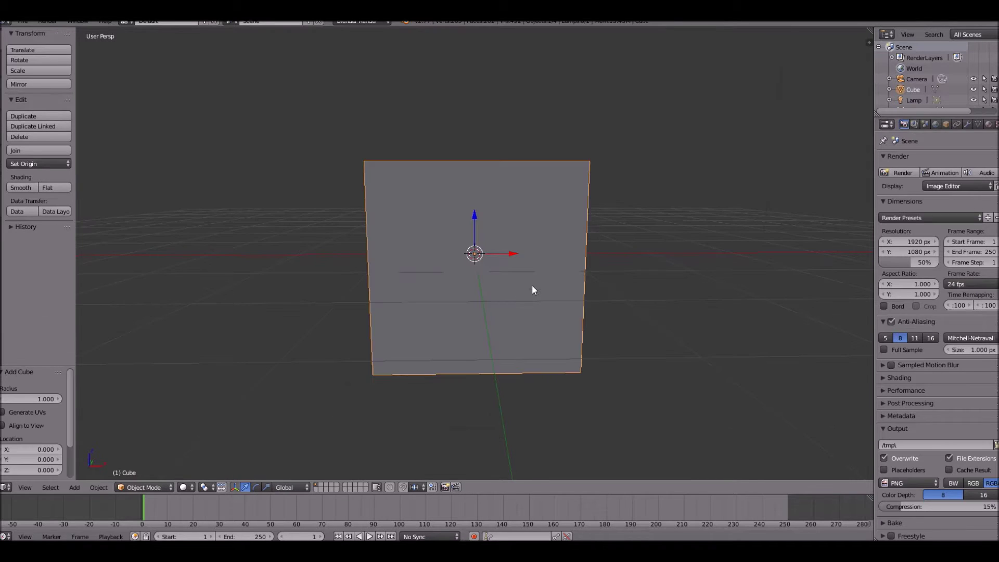
pyautogui.scroll(-4, 532, 285)
pyautogui.press('s')
pyautogui.click(603, 325)
# Enlarge the cube further in the front wireframe view and move it up until its base sits at the dome's rim.
pyautogui.press('z')
pyautogui.scroll(-4, 530, 322)
pyautogui.press('KP_1')
pyautogui.press('s')
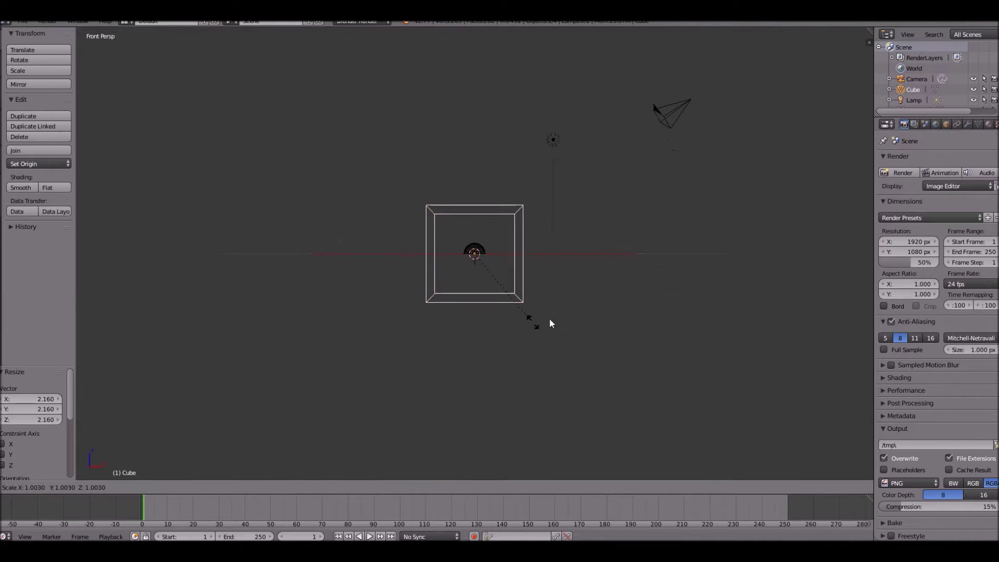
pyautogui.click(565, 311)
pyautogui.press('g')
pyautogui.click(571, 217)
pyautogui.press('s')
pyautogui.click(597, 236)
pyautogui.press('g')
pyautogui.click(584, 220)
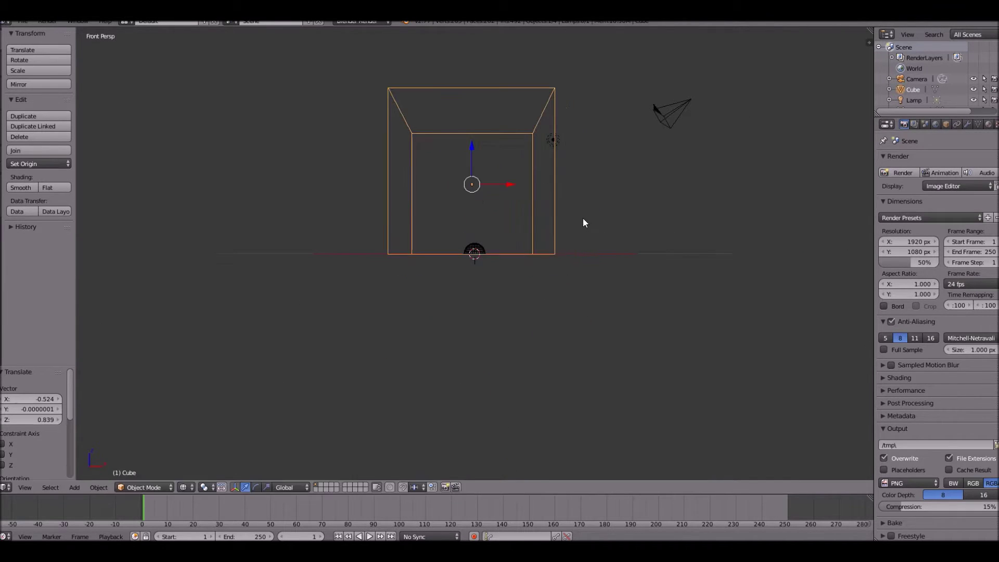
pyautogui.press('g')
pyautogui.click(583, 220)
# Stretch the cube along Z by about 1.5 and raise it about 1.7 units into a tall box enclosing the dome.
pyautogui.press('s')
pyautogui.press('z')
pyautogui.click(577, 306)
pyautogui.press('g')
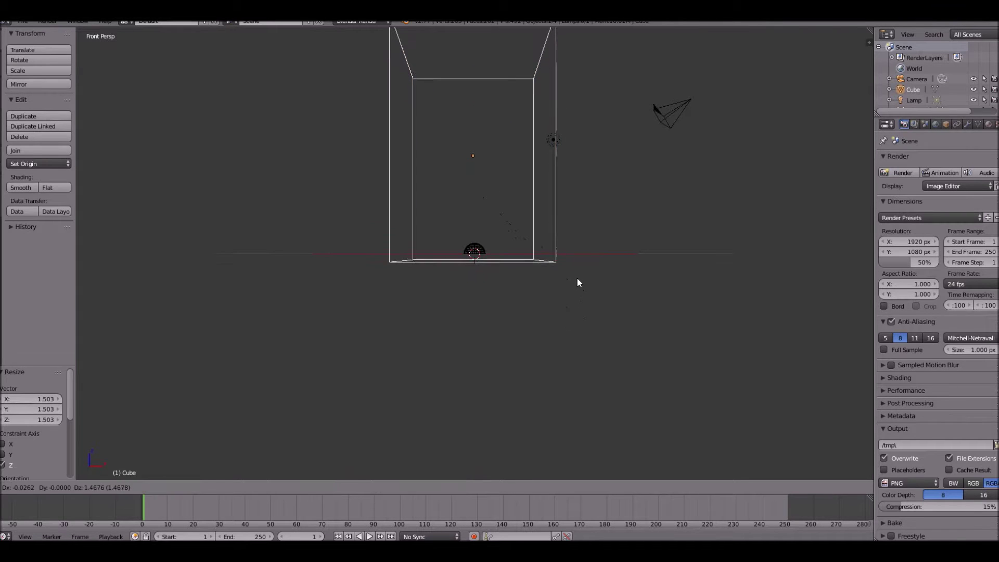
pyautogui.click(577, 280)
# Select the dome inside the box and add a new particle system to it.
pyautogui.moveTo(578, 280)
pyautogui.mouseDown(button='middle')
pyautogui.moveTo(684, 305)
pyautogui.moveTo(560, 279)
pyautogui.mouseUp(button='middle')
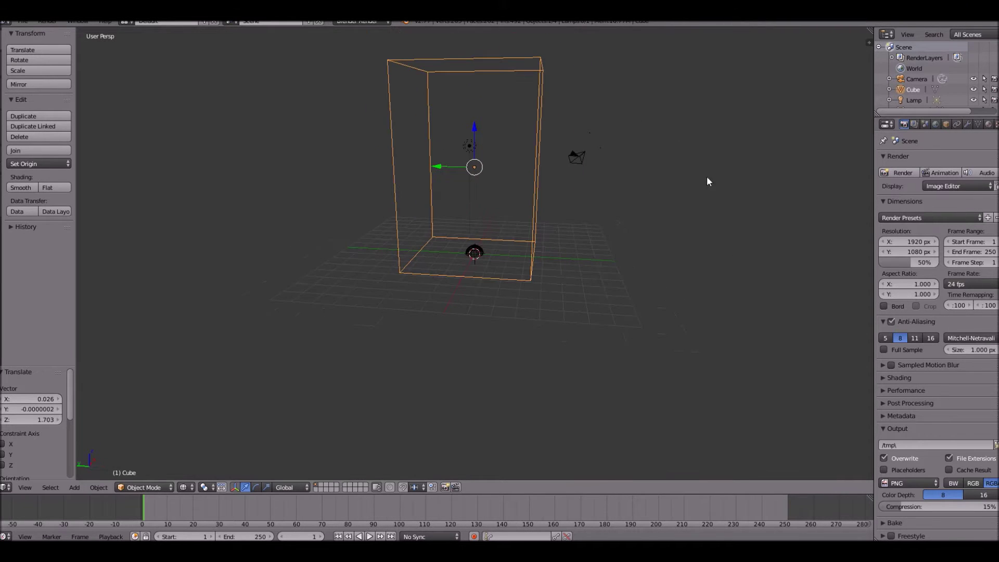
pyautogui.press('z')
pyautogui.press('z')
pyautogui.scroll(6, 564, 154)
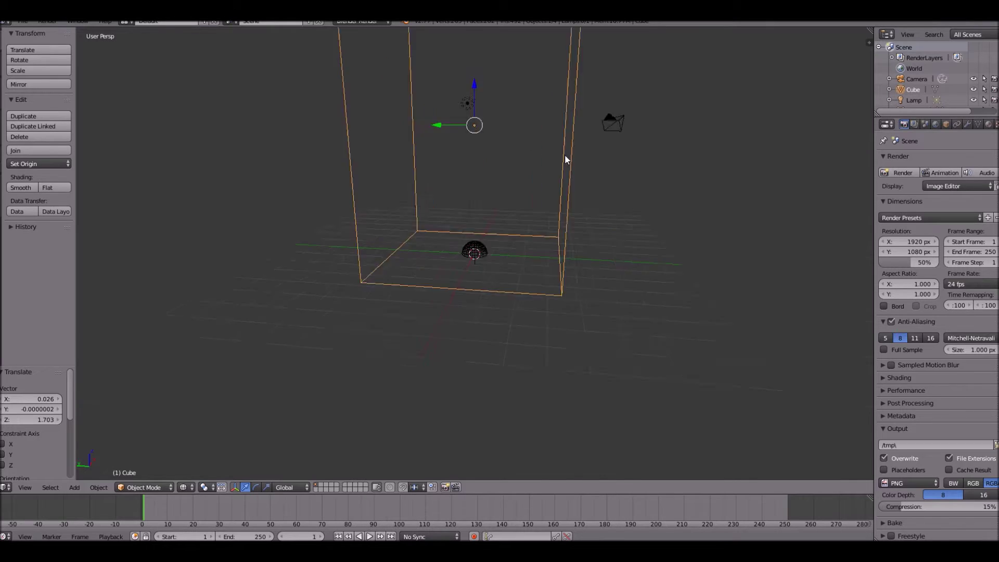
pyautogui.keyDown('shift'); pyautogui.moveTo(644, 211); pyautogui.dragTo(648, 282, button='middle'); pyautogui.keyUp('shift')
pyautogui.rightClick(526, 323)
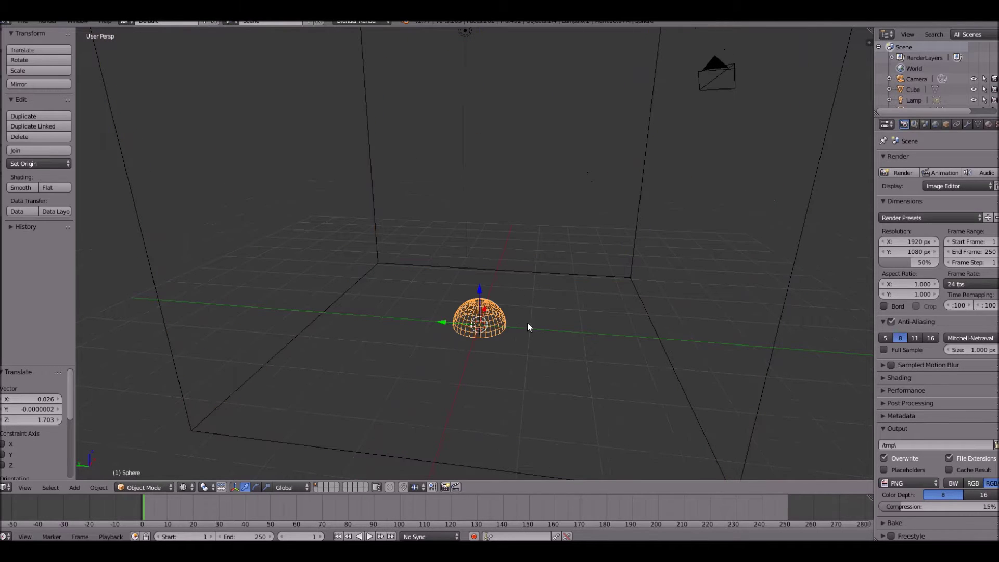
pyautogui.click(975, 122)
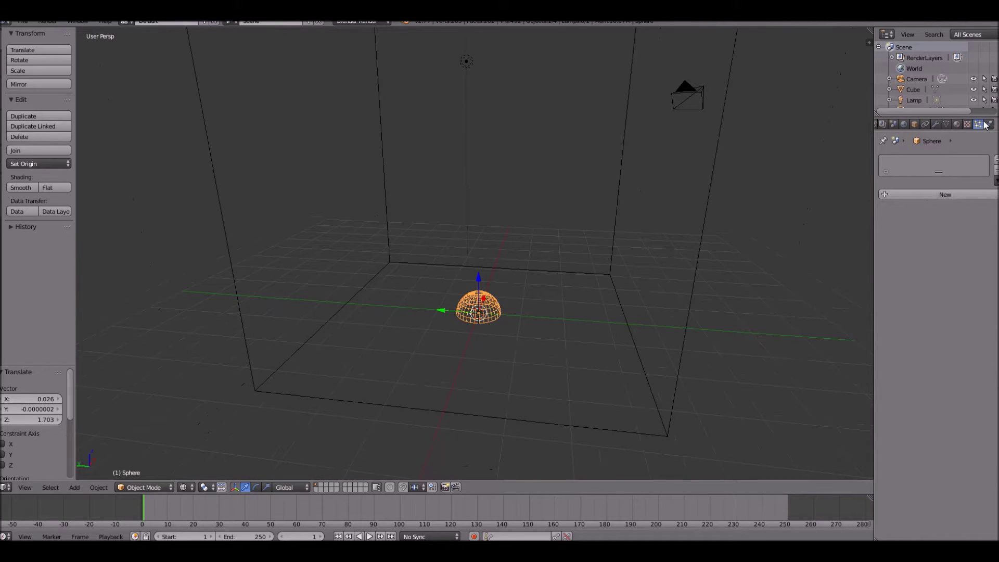
pyautogui.click(922, 194)
# Set the dome's particle emission number to 26000 and the particle lifetime to 30.
pyautogui.scroll(4, 658, 230)
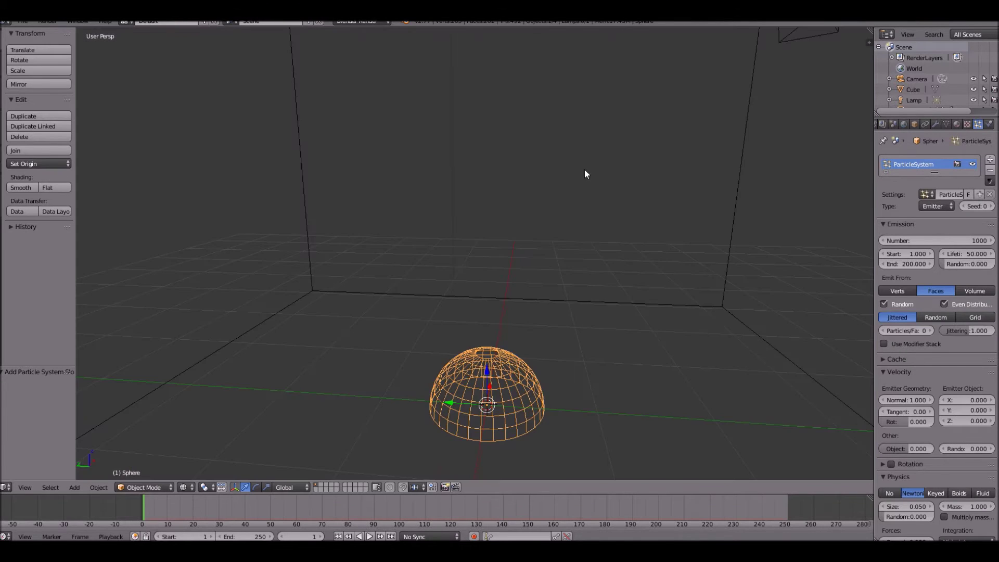
pyautogui.scroll(3, 587, 174)
pyautogui.keyDown('shift'); pyautogui.moveTo(456, 348); pyautogui.dragTo(378, 229, button='middle'); pyautogui.keyUp('shift')
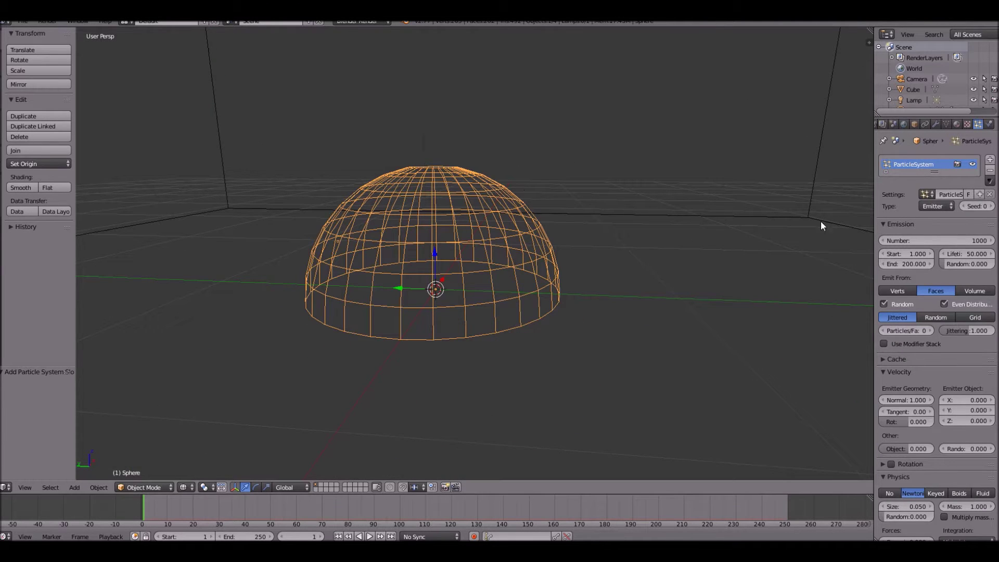
pyautogui.click(938, 241)
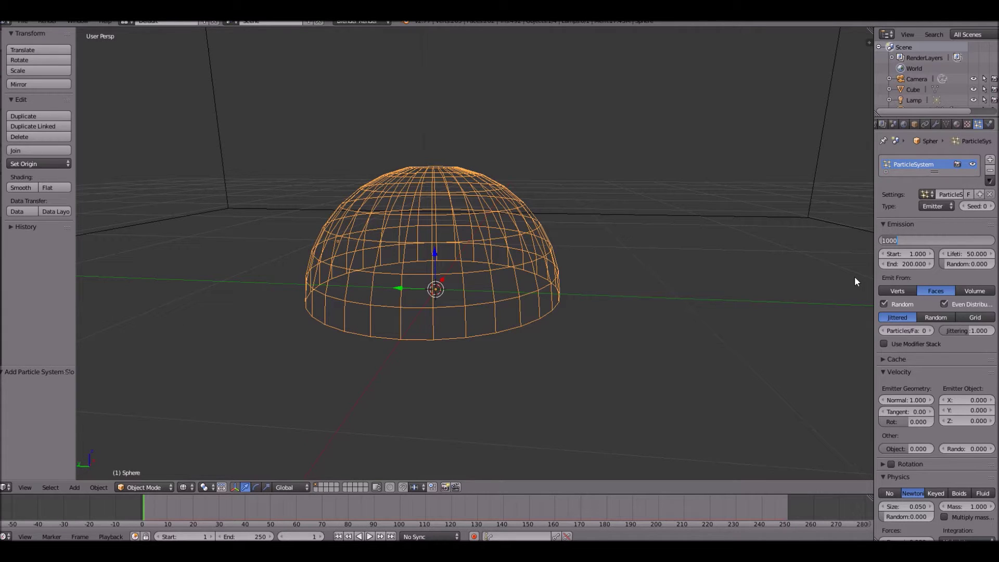
pyautogui.write('260')
pyautogui.press('Return')
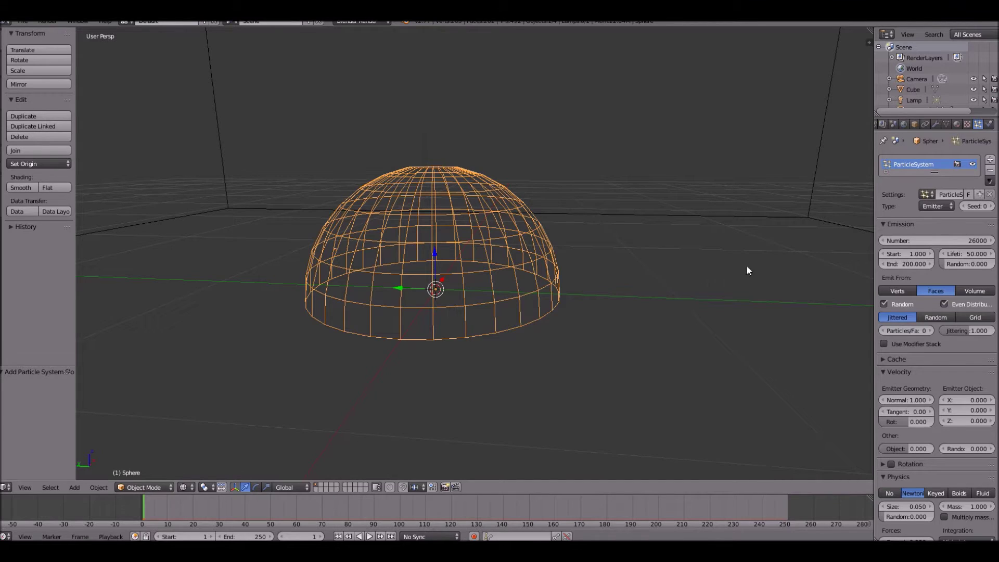
pyautogui.scroll(-2, 679, 253)
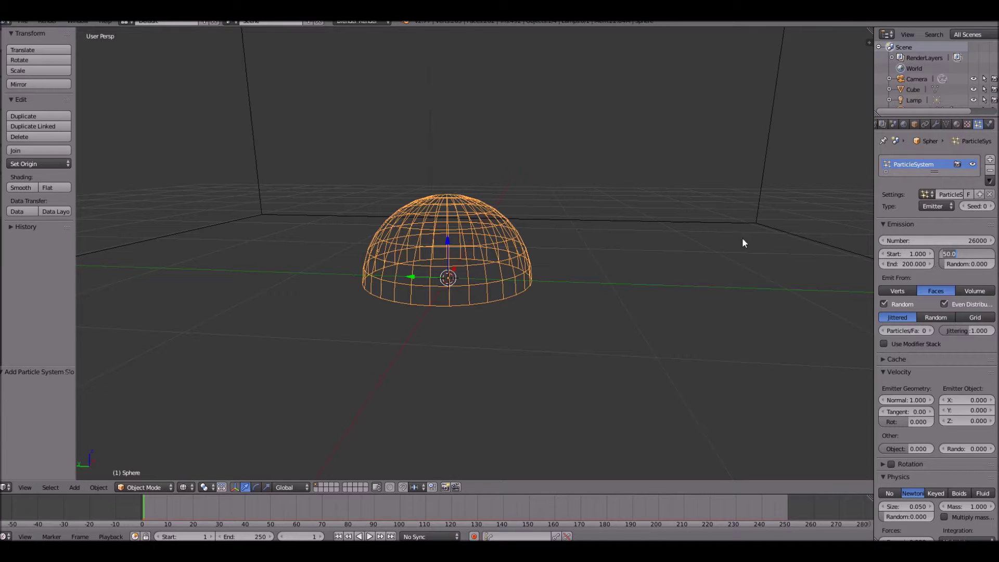
pyautogui.write('30')
pyautogui.press('Return')
# Play the animation to examine how the particles leave the dome, then stop playback.
pyautogui.hotkey('alt', 'a')
pyautogui.scroll(-1, 511, 282)
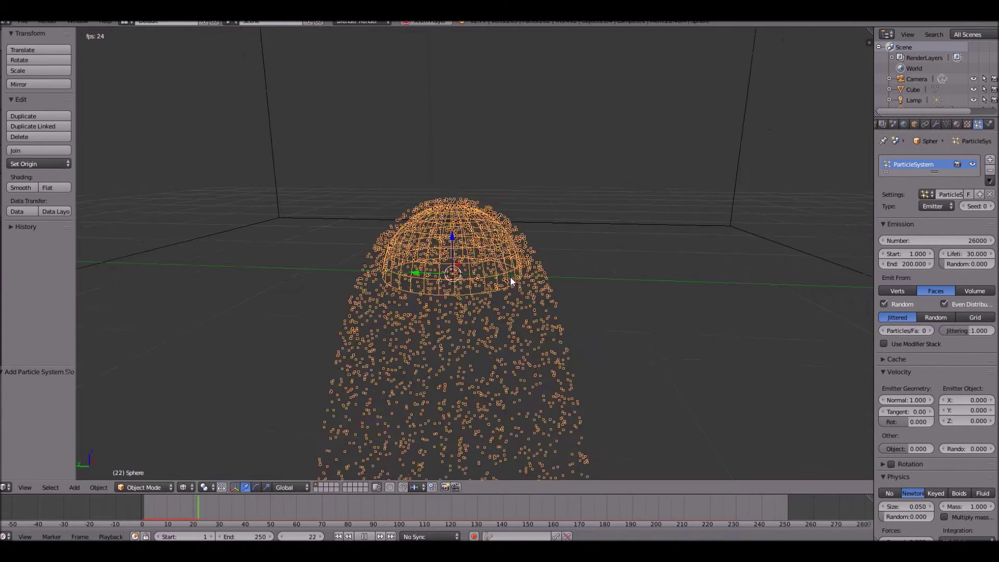
pyautogui.scroll(-3, 513, 280)
pyautogui.keyDown('shift'); pyautogui.moveTo(518, 267); pyautogui.dragTo(523, 148, button='middle'); pyautogui.keyUp('shift')
pyautogui.scroll(-3, 522, 156)
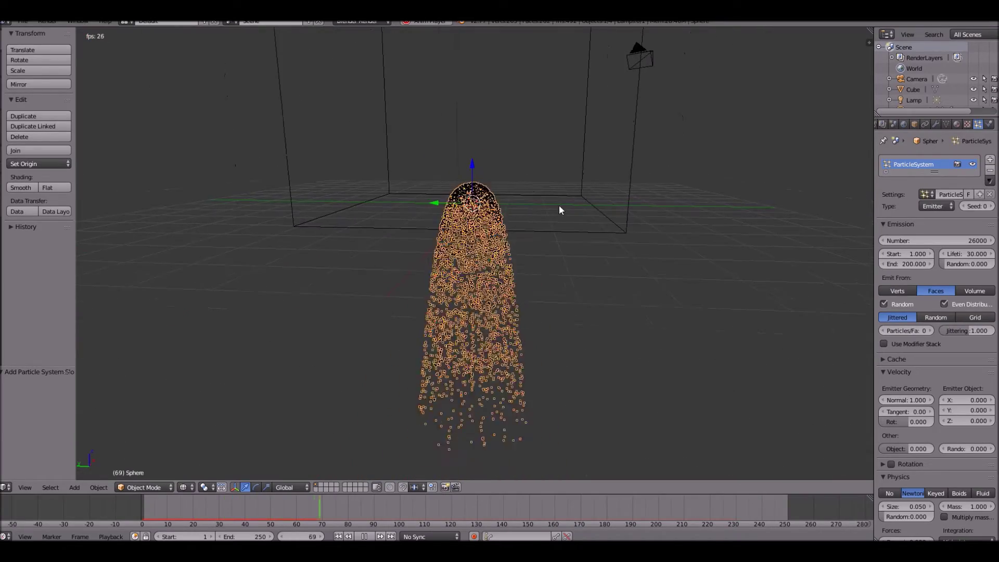
pyautogui.moveTo(558, 205)
pyautogui.mouseDown(button='middle')
pyautogui.moveTo(718, 239)
pyautogui.moveTo(562, 248)
pyautogui.moveTo(565, 220)
pyautogui.mouseUp(button='middle')
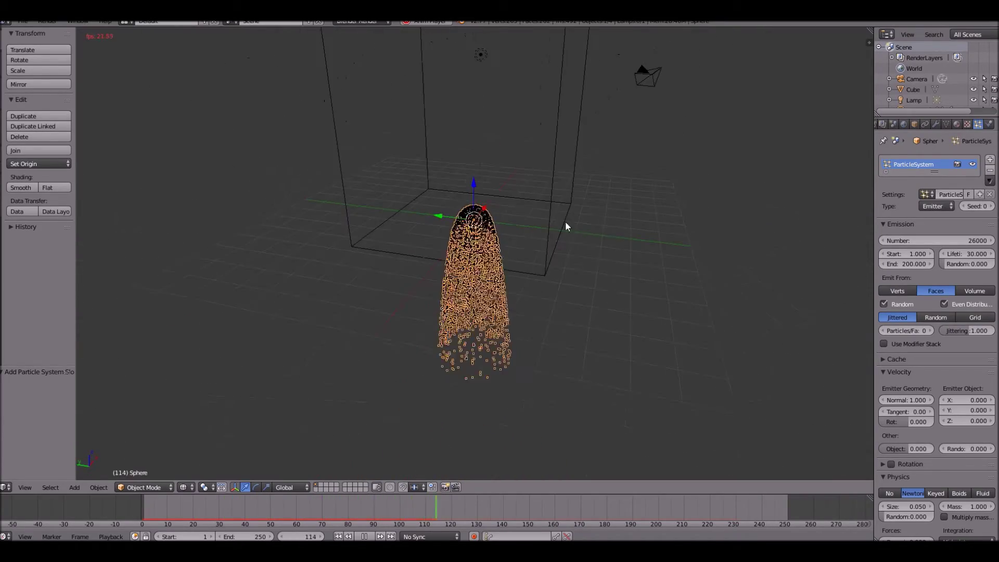
pyautogui.scroll(-5, 932, 309)
pyautogui.press('Escape')
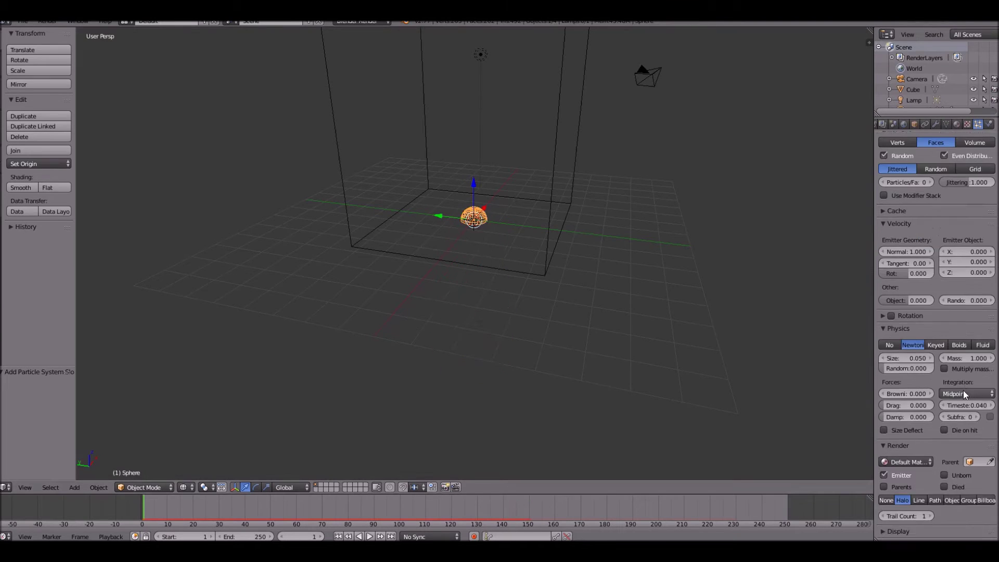
# Set the gravity field weight of the particle system to 0.
pyautogui.scroll(-3, 963, 391)
pyautogui.click(909, 498)
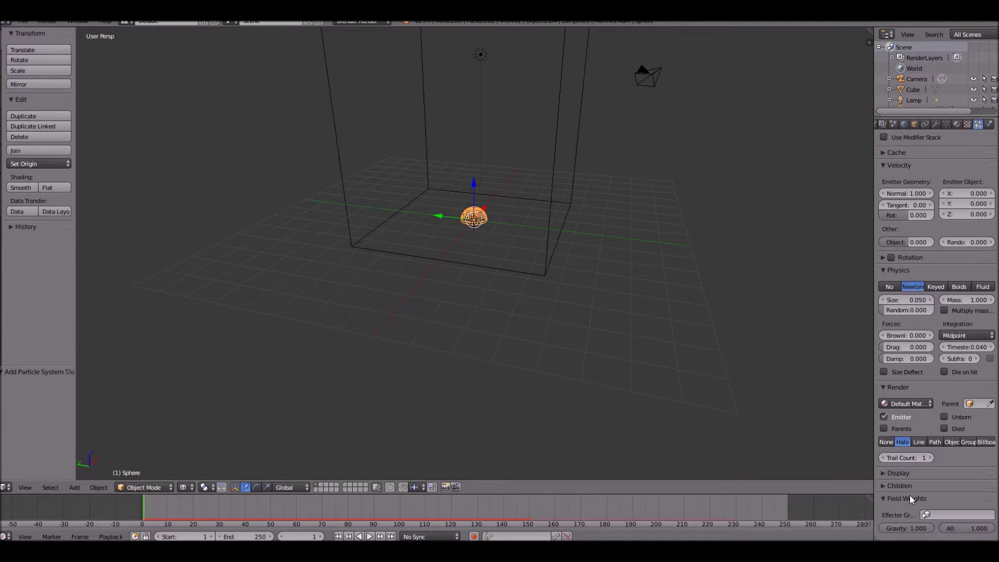
pyautogui.scroll(-6, 912, 494)
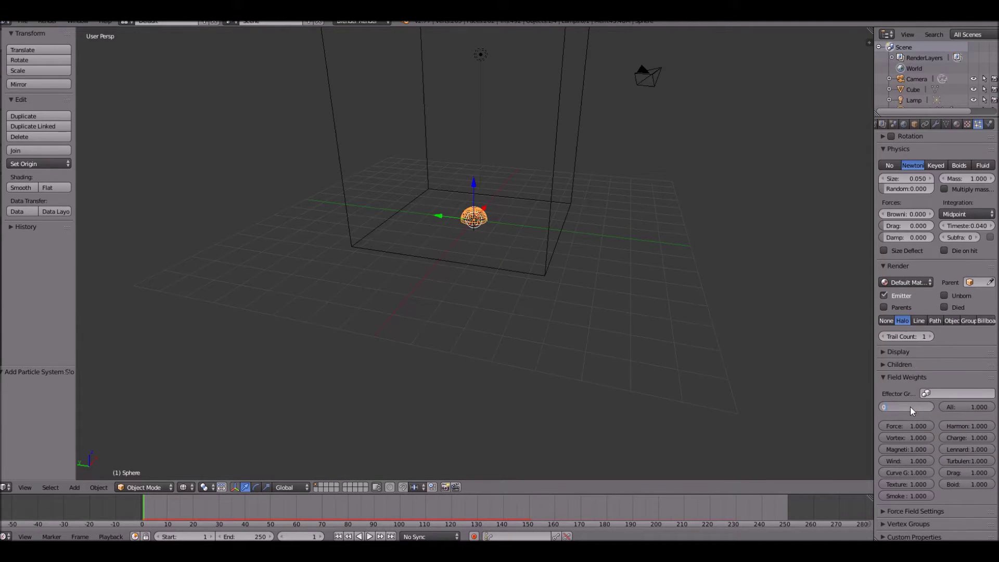
pyautogui.scroll(16, 912, 404)
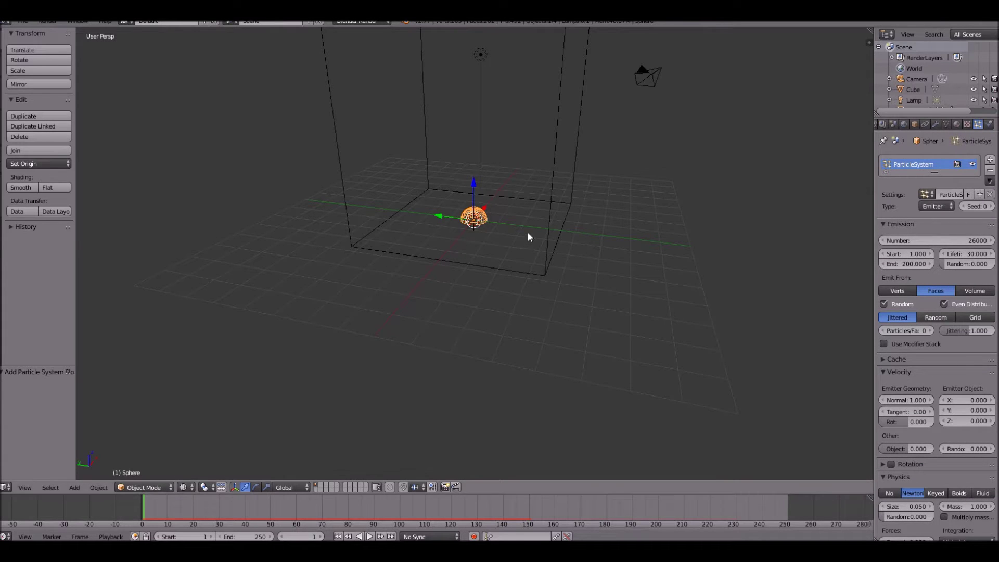
# Replay the animation to check the particle motion without gravity.
pyautogui.hotkey('alt', 'a')
pyautogui.scroll(4, 527, 232)
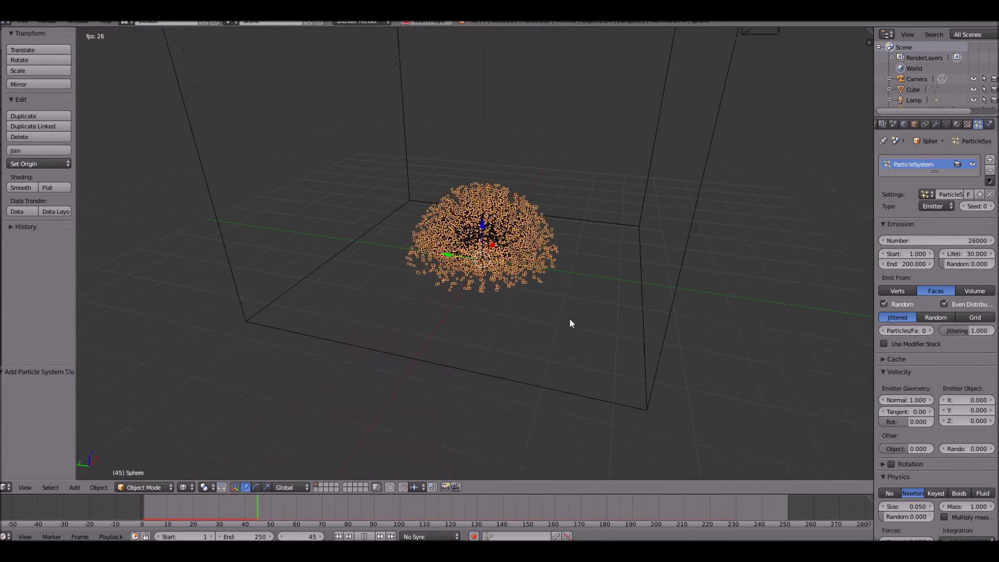
pyautogui.press('Escape')
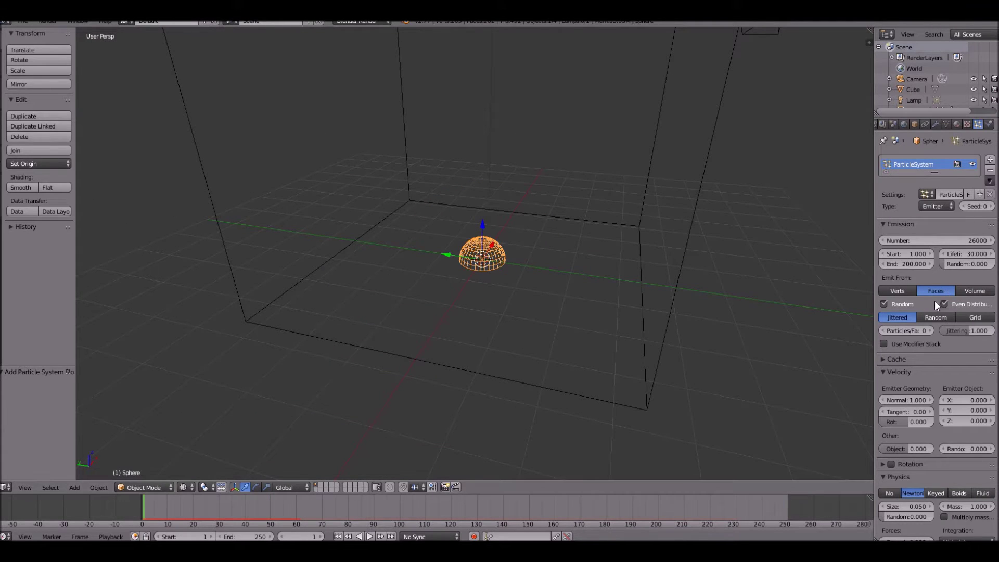
# Set the particles' normal velocity to 0.2, random velocity to 1 and object velocity to 1.
pyautogui.scroll(-5, 921, 276)
pyautogui.write('0.2')
pyautogui.press('Return')
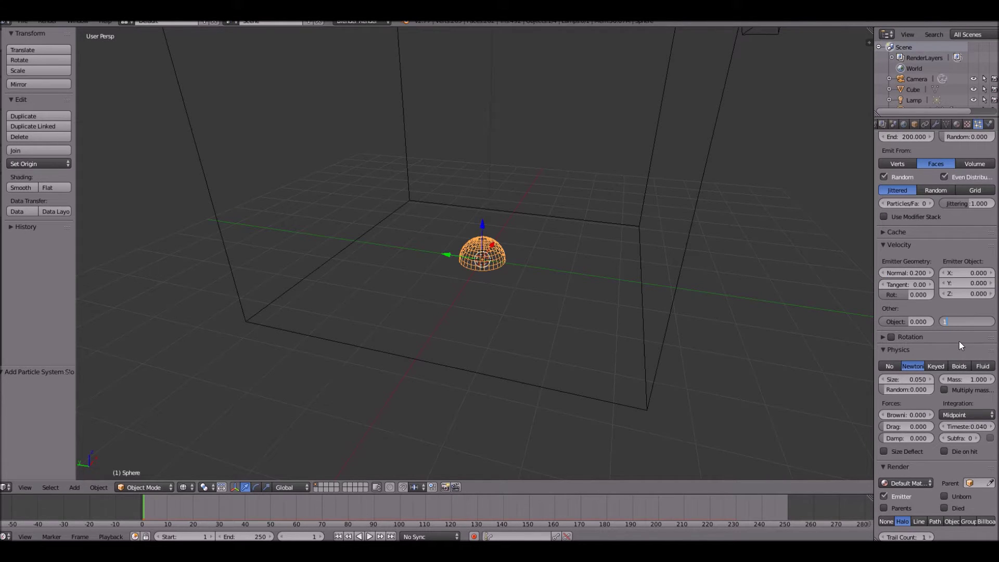
pyautogui.press('Return')
pyautogui.moveTo(909, 321); pyautogui.dragTo(935, 323)
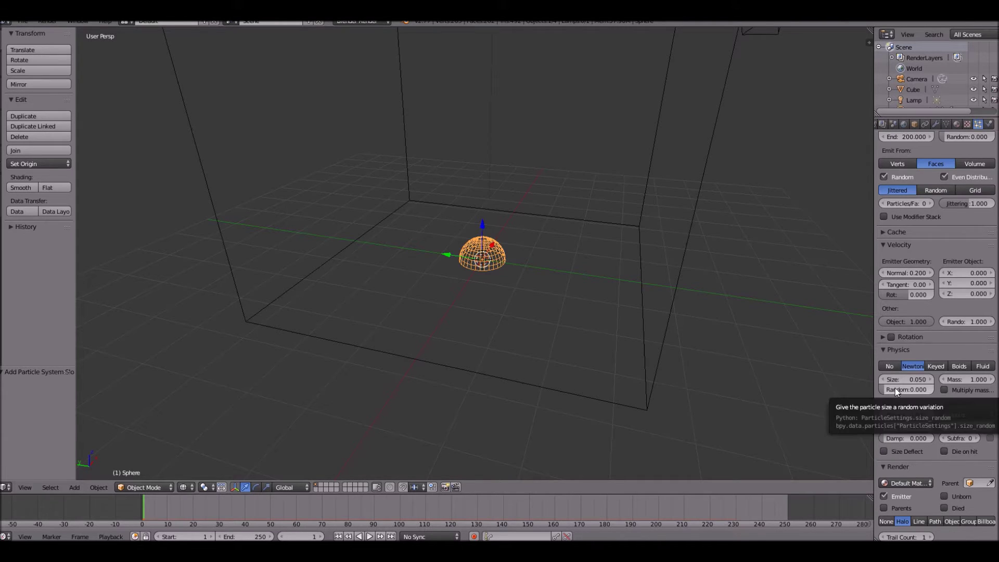
# Set the particles' random size variation to 1 and the Brownian force to 0.02.
pyautogui.moveTo(894, 388); pyautogui.dragTo(929, 399)
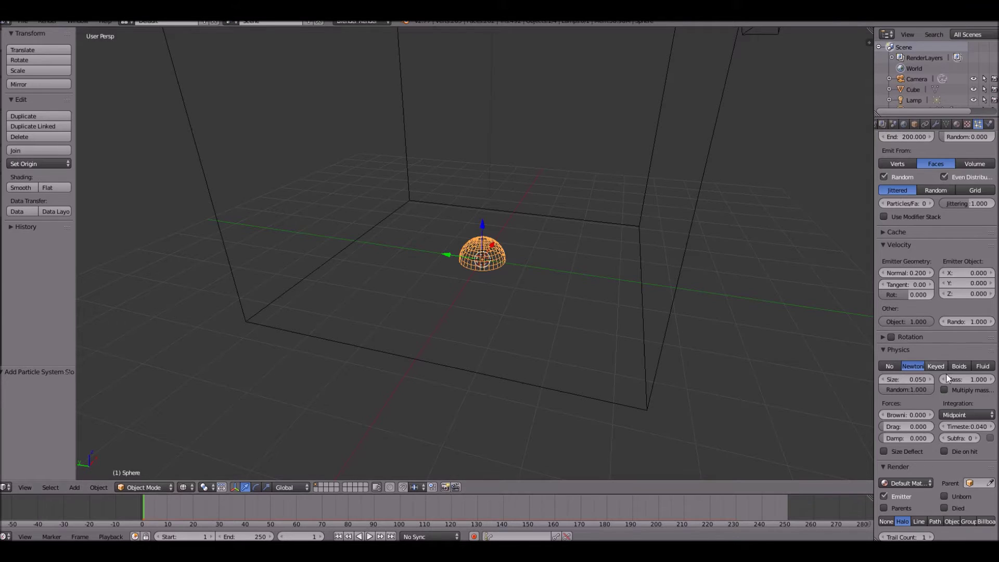
pyautogui.scroll(-3, 906, 362)
pyautogui.click(908, 350)
pyautogui.write('0.02')
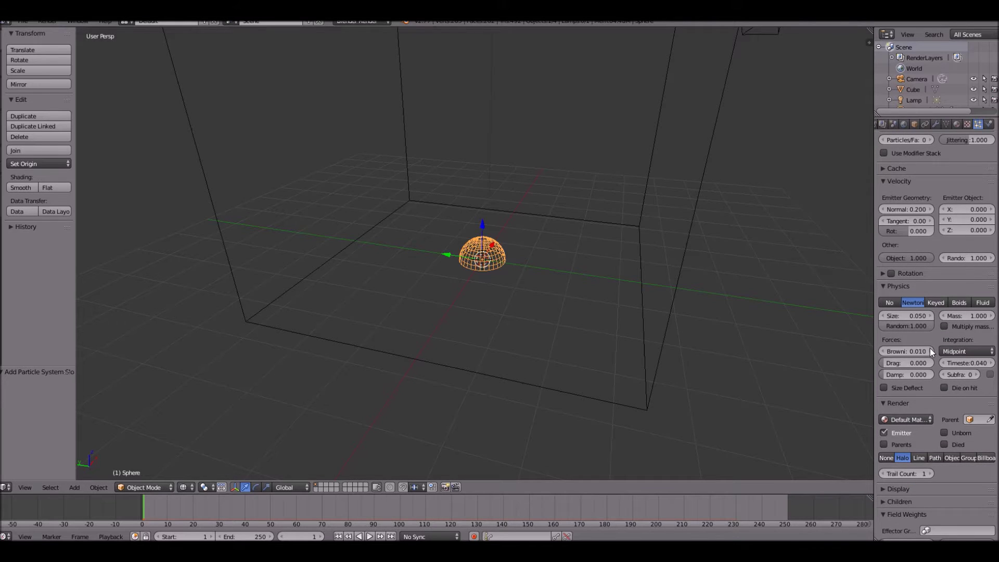
pyautogui.press('Return')
pyautogui.scroll(-3, 898, 440)
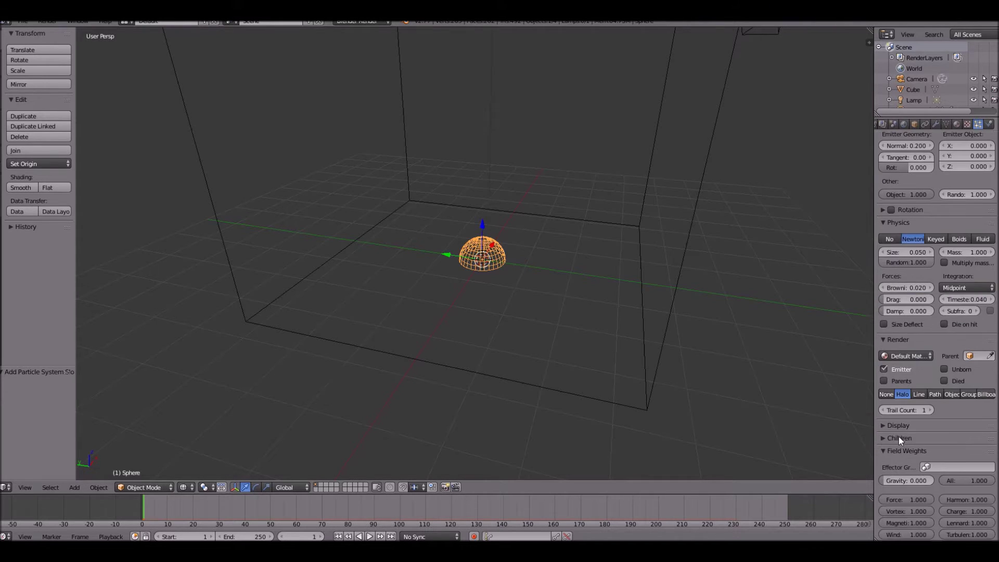
# Display the particles as points in the viewport and set their render type to None.
pyautogui.click(899, 425)
pyautogui.scroll(-3, 900, 420)
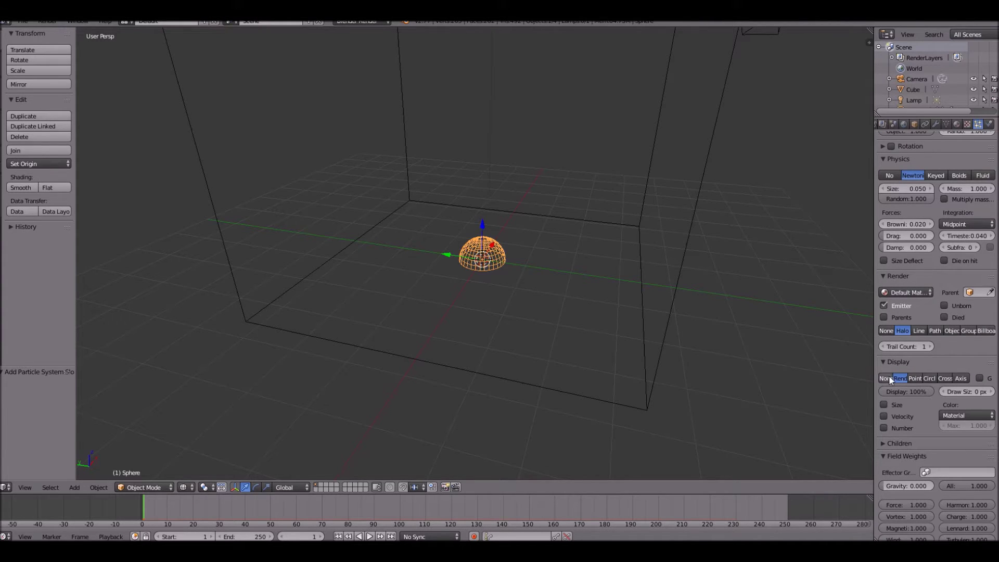
pyautogui.click(913, 378)
pyautogui.scroll(-2, 905, 396)
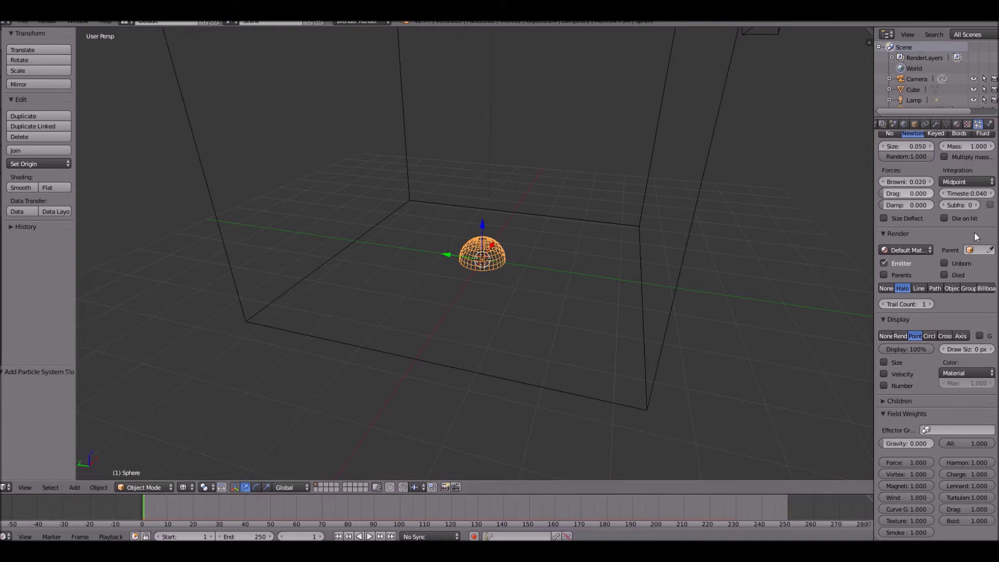
pyautogui.click(886, 288)
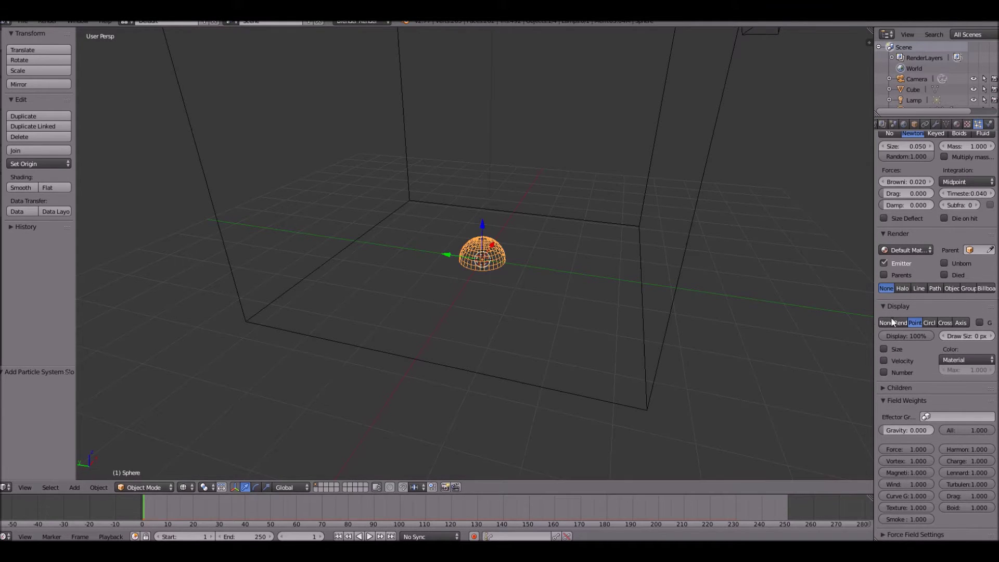
# Replay the animation and examine the particle spread around the dome from several angles.
pyautogui.scroll(9, 565, 294)
pyautogui.scroll(-6, 455, 310)
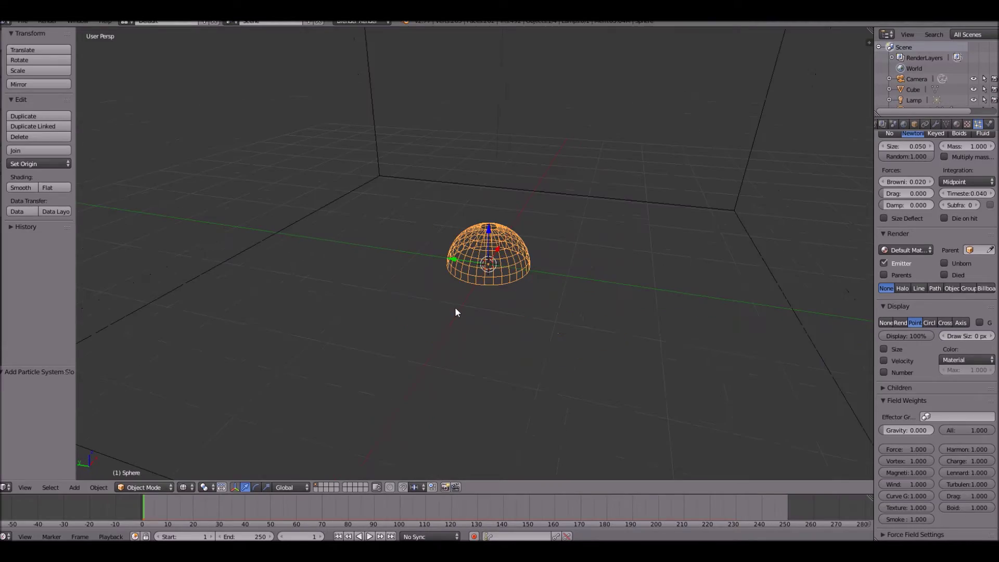
pyautogui.hotkey('alt', 'a')
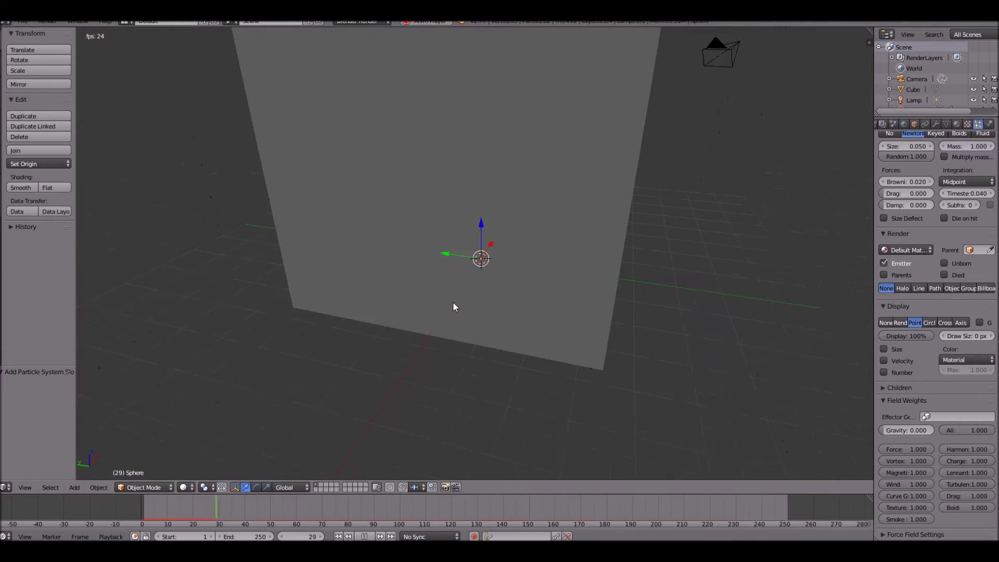
pyautogui.moveTo(452, 307); pyautogui.dragTo(482, 283, button='middle')
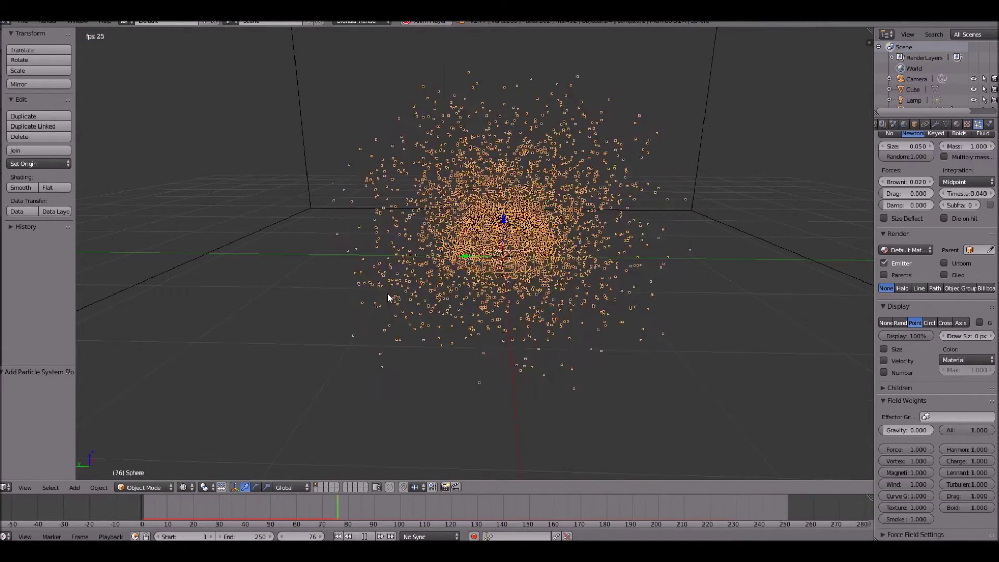
pyautogui.scroll(-3, 524, 283)
pyautogui.moveTo(523, 283); pyautogui.dragTo(570, 163, button='middle')
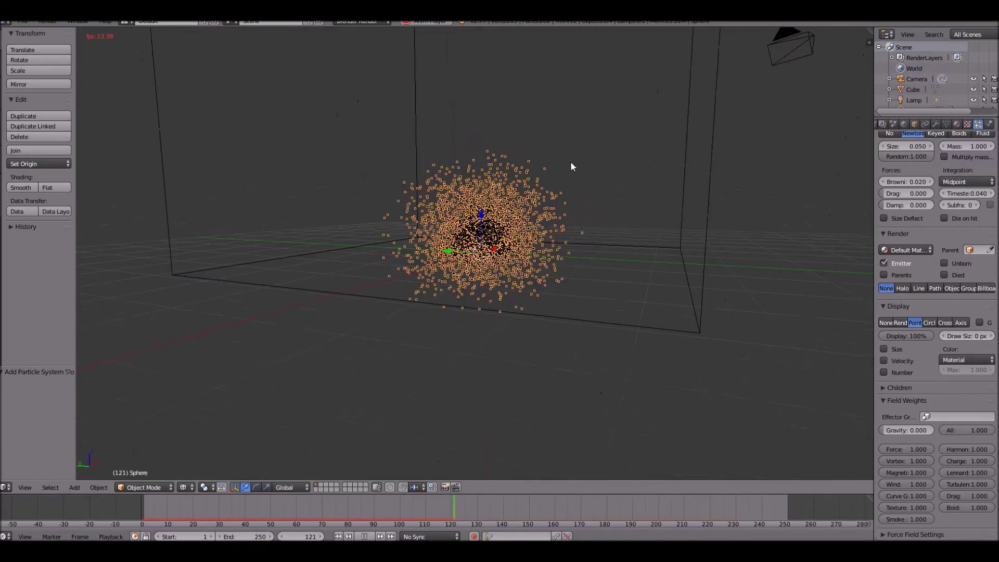
pyautogui.moveTo(384, 224); pyautogui.dragTo(569, 257, button='middle')
pyautogui.press('Escape')
# Set the particles' emitter object velocity on Z to 2 and replay the animation.
pyautogui.scroll(9, 937, 260)
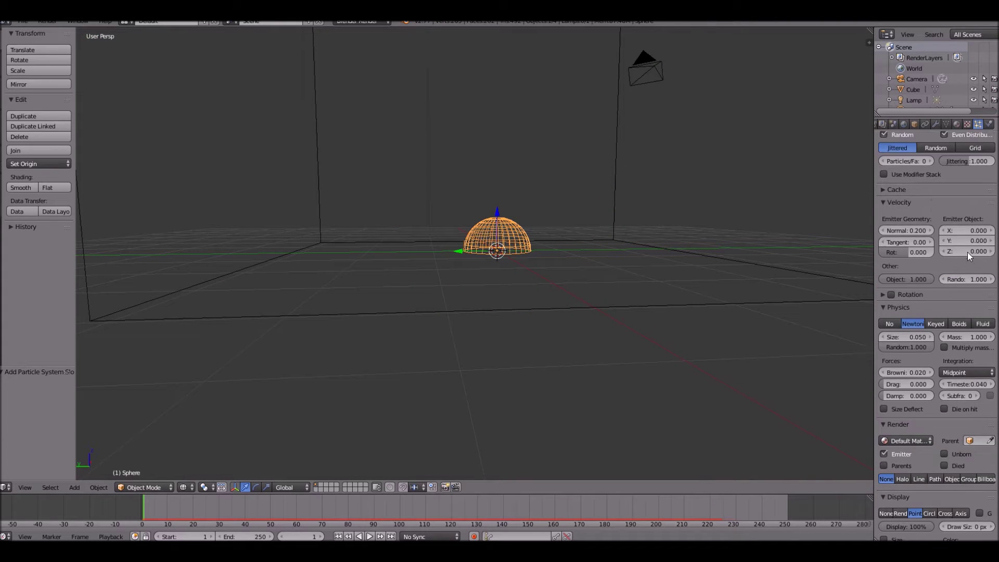
pyautogui.click(966, 251)
pyautogui.write('2')
pyautogui.press('Return')
pyautogui.hotkey('alt', 'a')
pyautogui.keyDown('shift'); pyautogui.moveTo(716, 259); pyautogui.dragTo(669, 299, button='middle'); pyautogui.keyUp('shift')
pyautogui.scroll(-7, 682, 279)
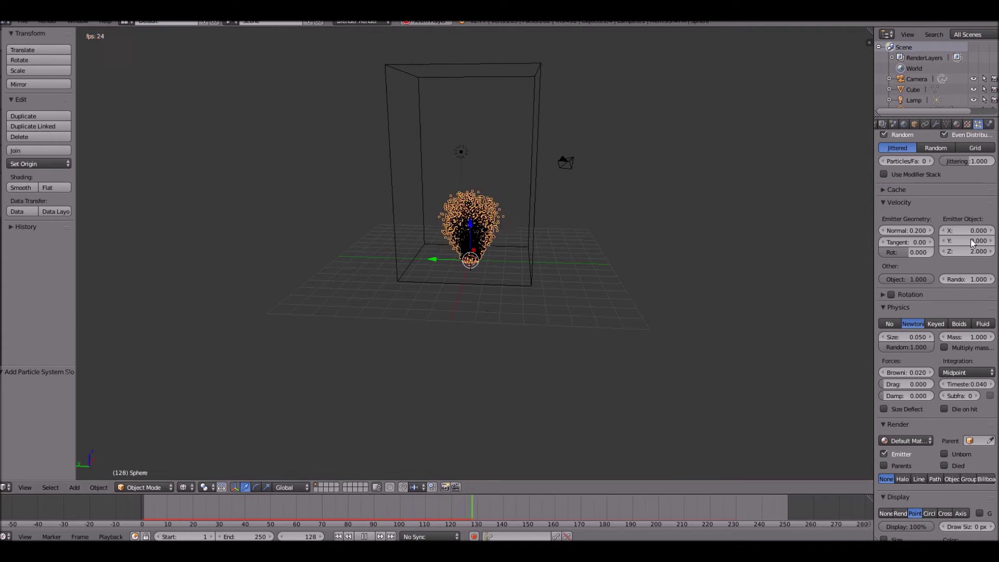
# Set the particle lifetime to 20 and check the shorter-lived particles in the playback.
pyautogui.scroll(8, 962, 236)
pyautogui.click(966, 254)
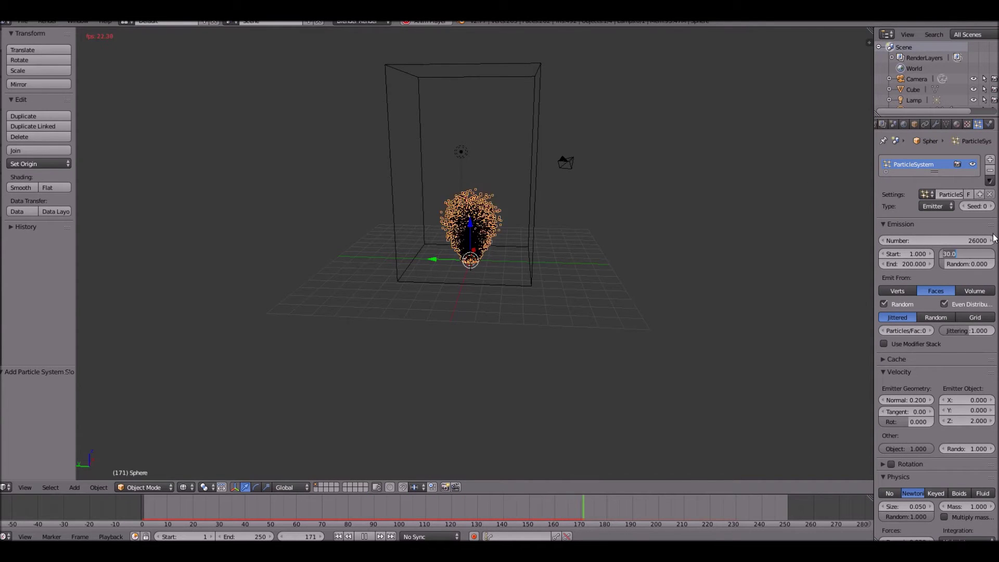
pyautogui.write('20')
pyautogui.press('Return')
pyautogui.scroll(5, 623, 258)
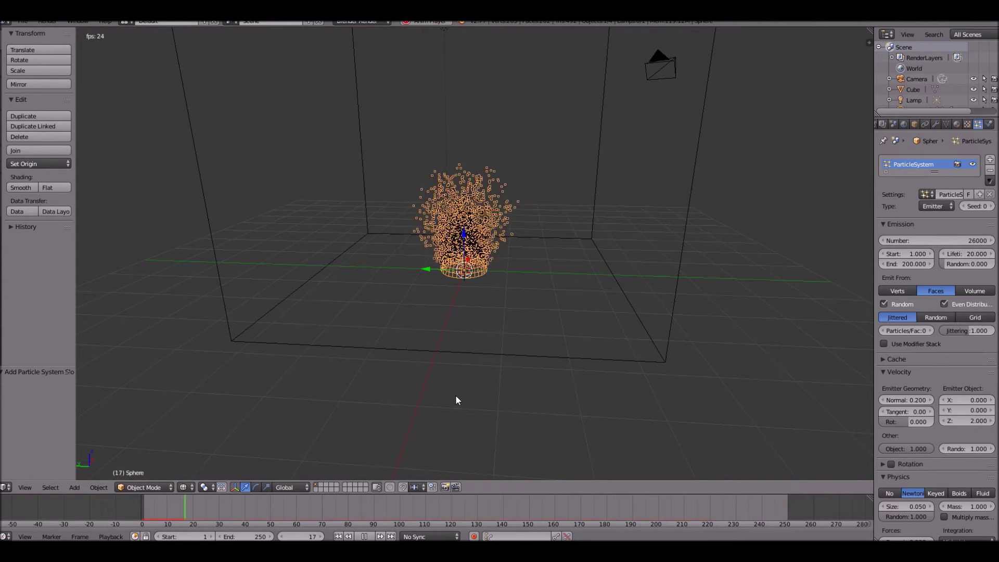
pyautogui.press('Escape')
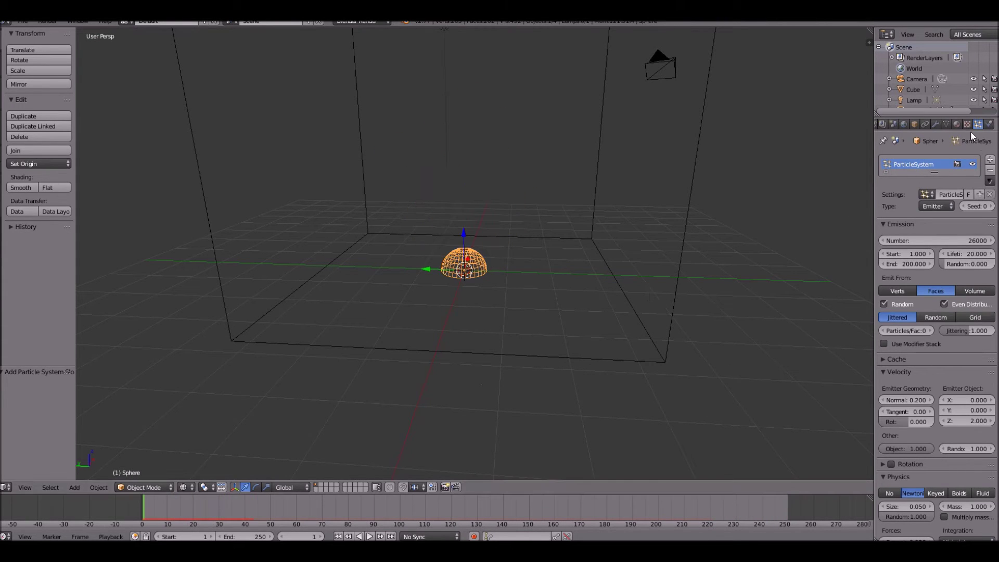
# Enable smoke physics on the dome.
pyautogui.click(989, 125)
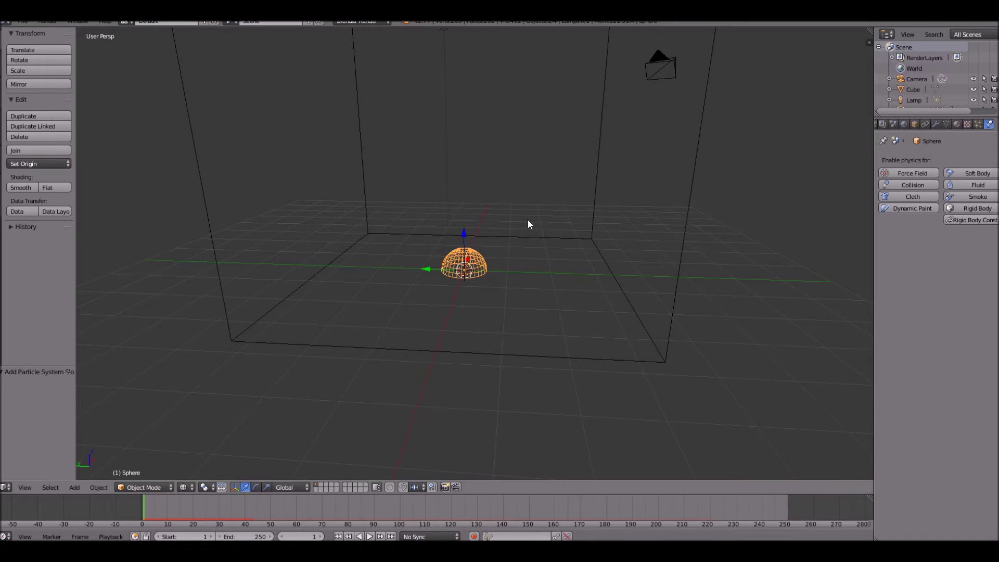
pyautogui.scroll(6, 466, 254)
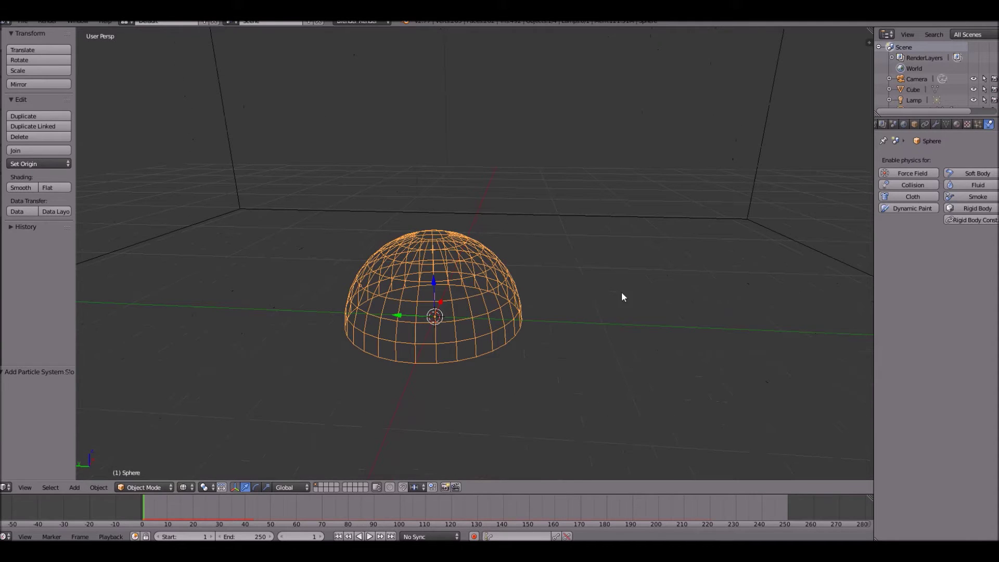
pyautogui.click(975, 197)
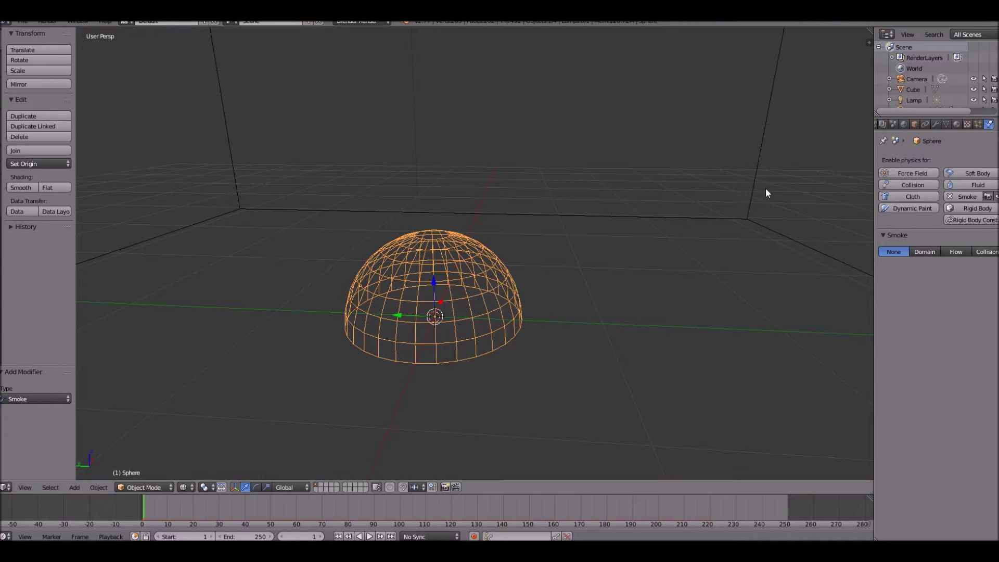
# Enable smoke physics on the tall box and make it the smoke domain.
pyautogui.rightClick(753, 194)
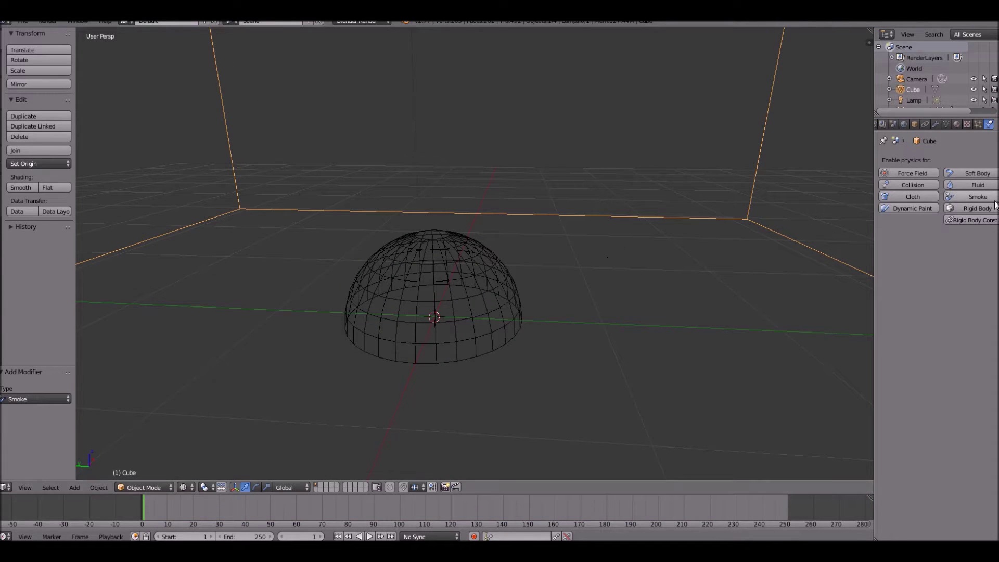
pyautogui.scroll(-6, 537, 145)
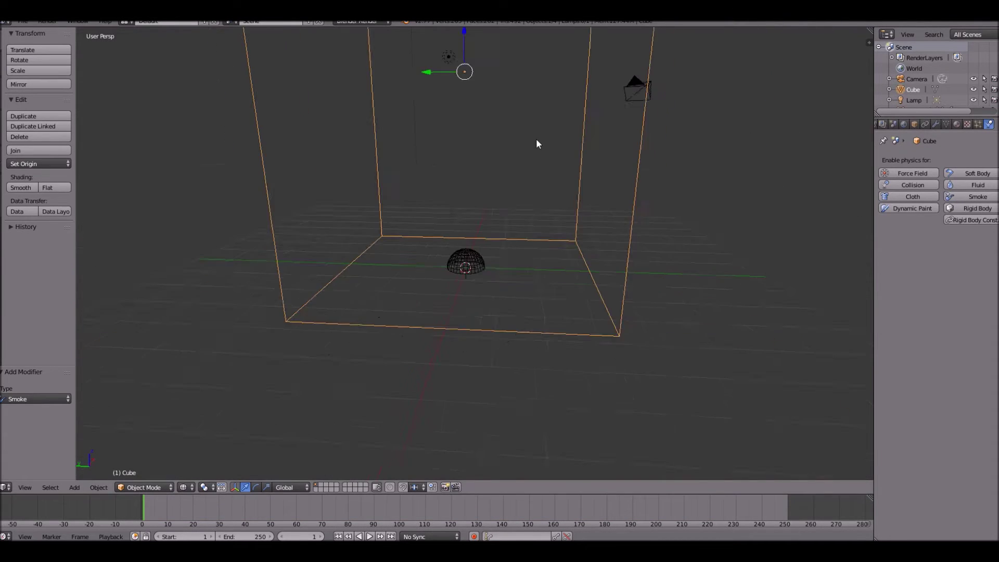
pyautogui.click(965, 196)
pyautogui.click(916, 252)
pyautogui.scroll(3, 615, 250)
pyautogui.scroll(3, 599, 248)
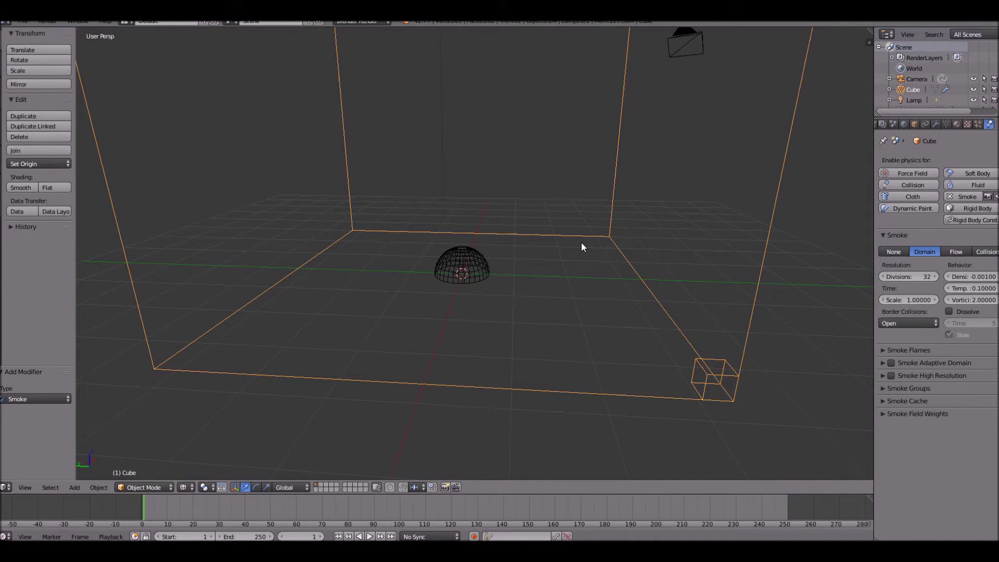
# Make the dome a smoke flow object that uses its ParticleSystem as the flow source.
pyautogui.scroll(5, 446, 258)
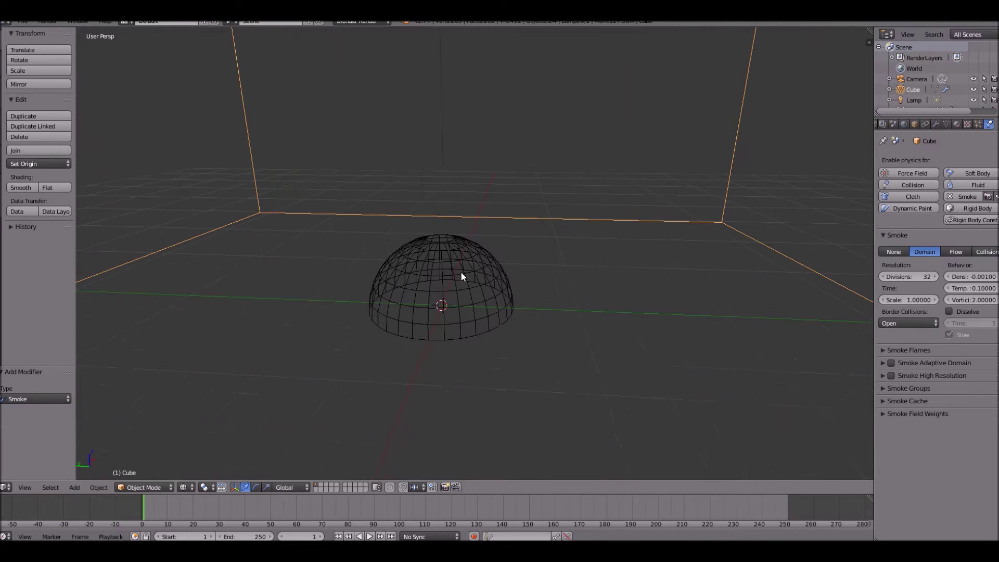
pyautogui.rightClick(475, 270)
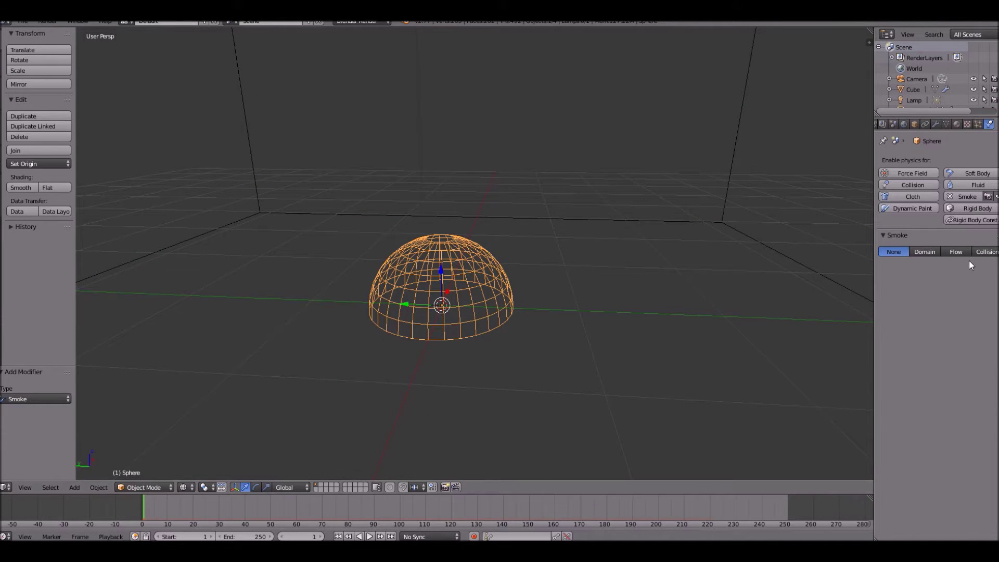
pyautogui.click(956, 252)
pyautogui.scroll(-3, 511, 314)
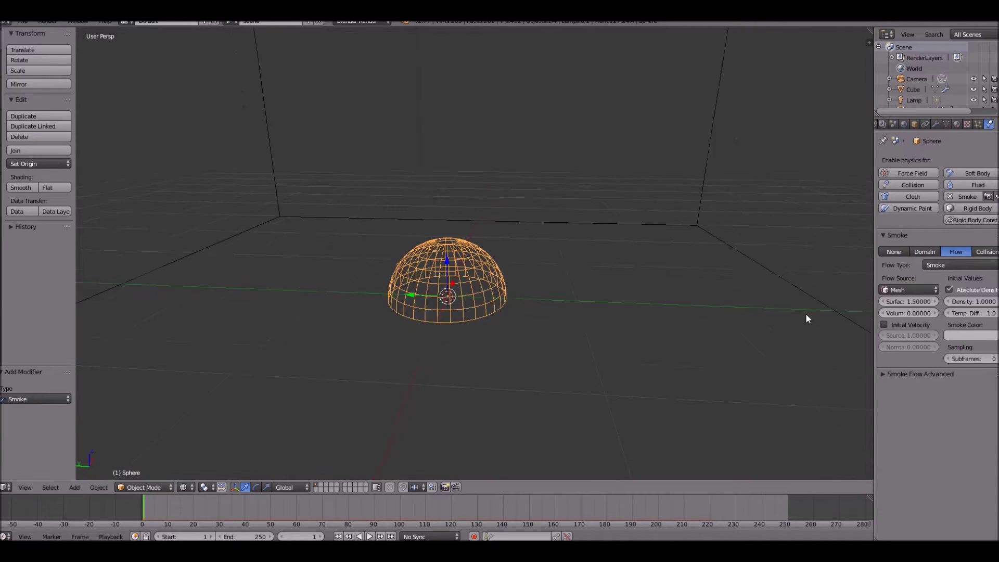
pyautogui.click(904, 287)
pyautogui.click(903, 274)
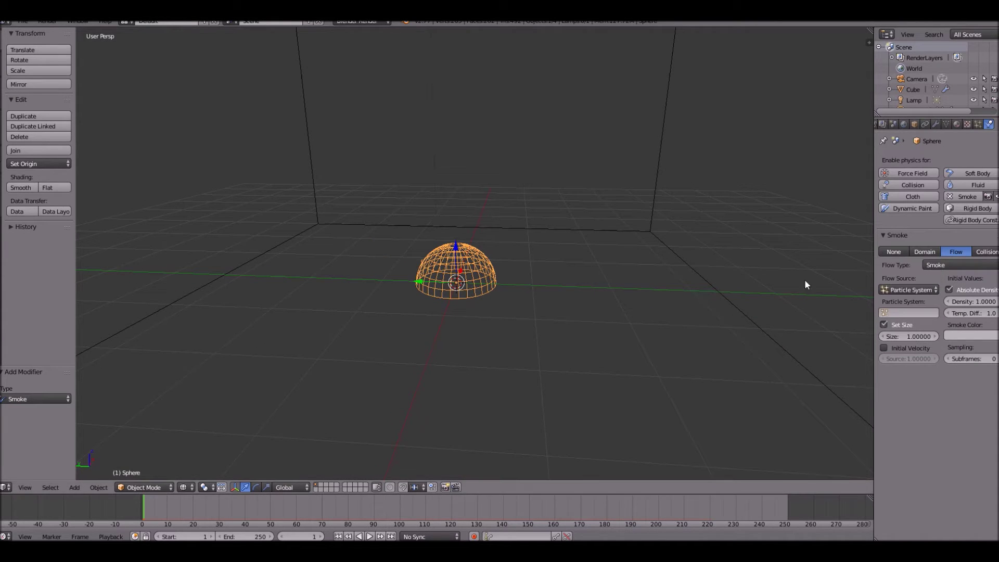
pyautogui.click(920, 313)
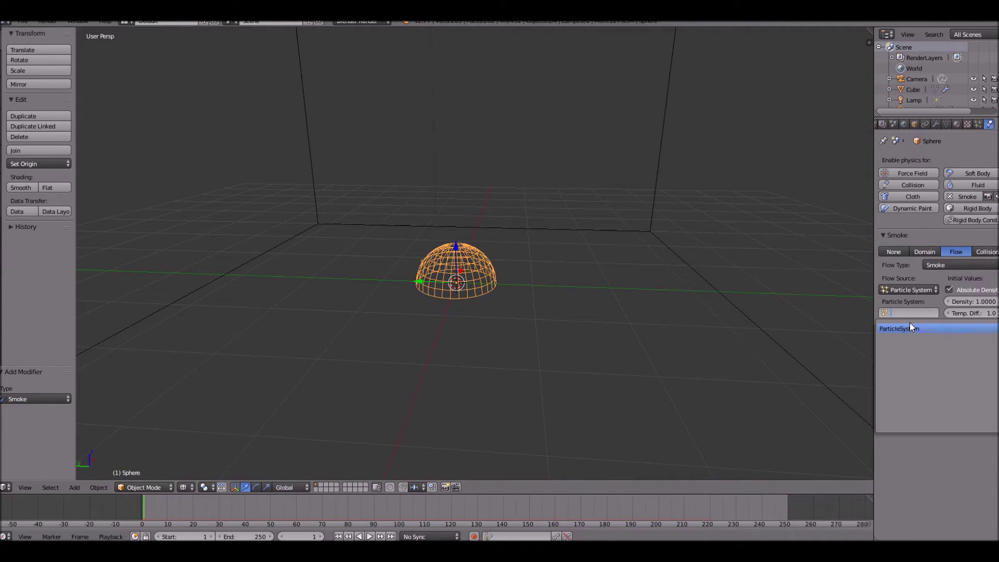
pyautogui.click(909, 327)
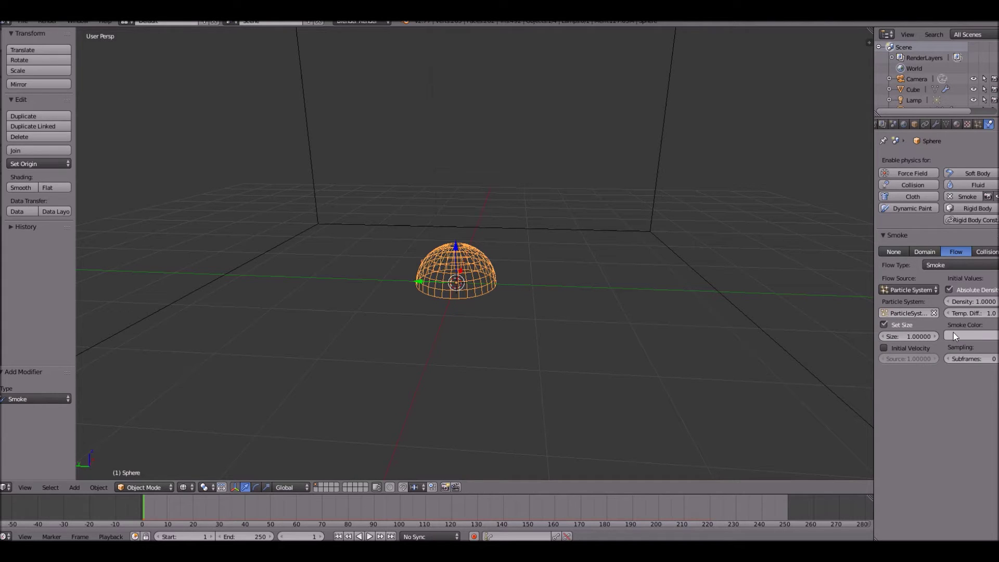
# Set the dome's flow type to Fire + Smoke and enable its initial velocity.
pyautogui.click(951, 266)
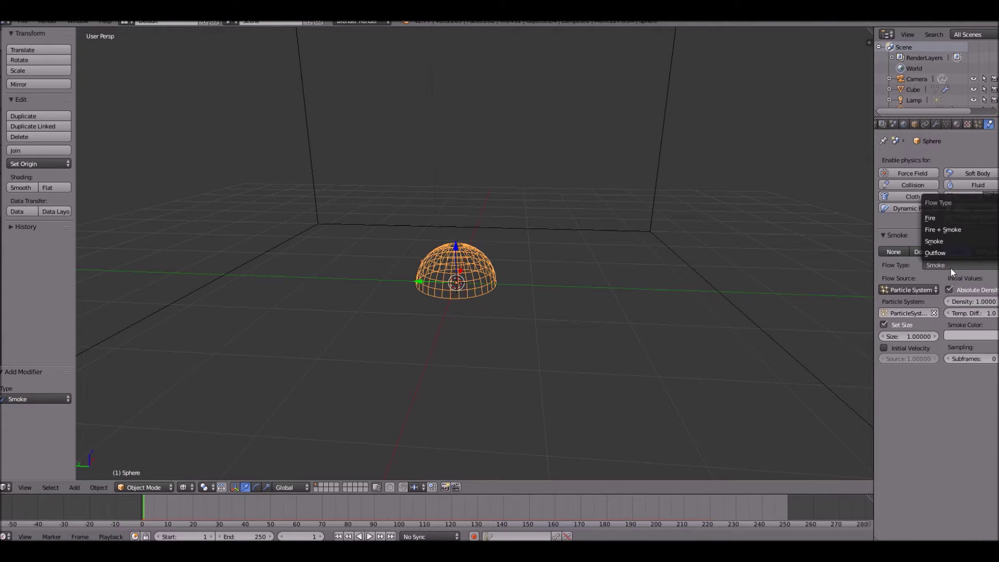
pyautogui.click(937, 229)
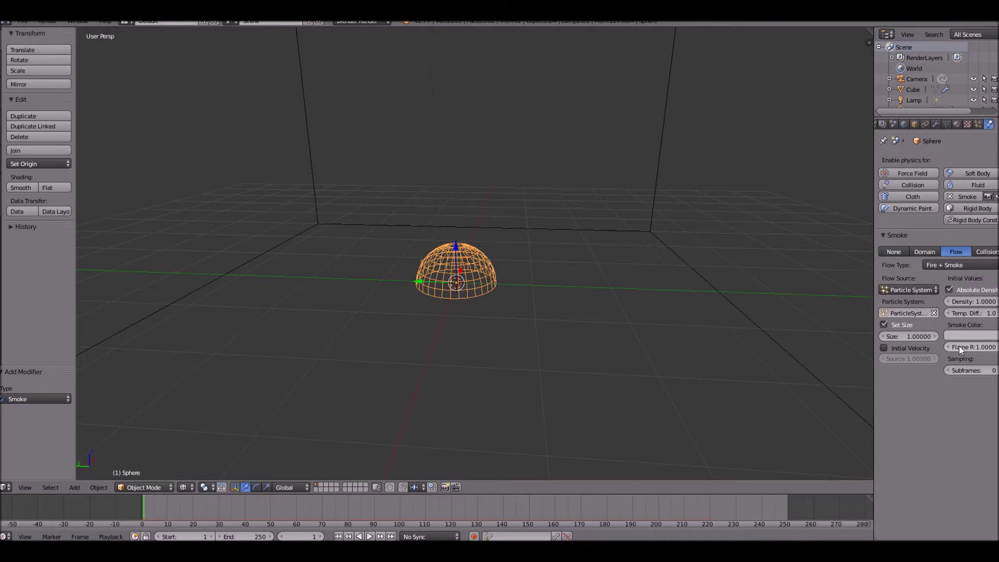
pyautogui.click(904, 348)
# Set the resolution divisions of the box's smoke domain to 54.
pyautogui.scroll(-4, 613, 320)
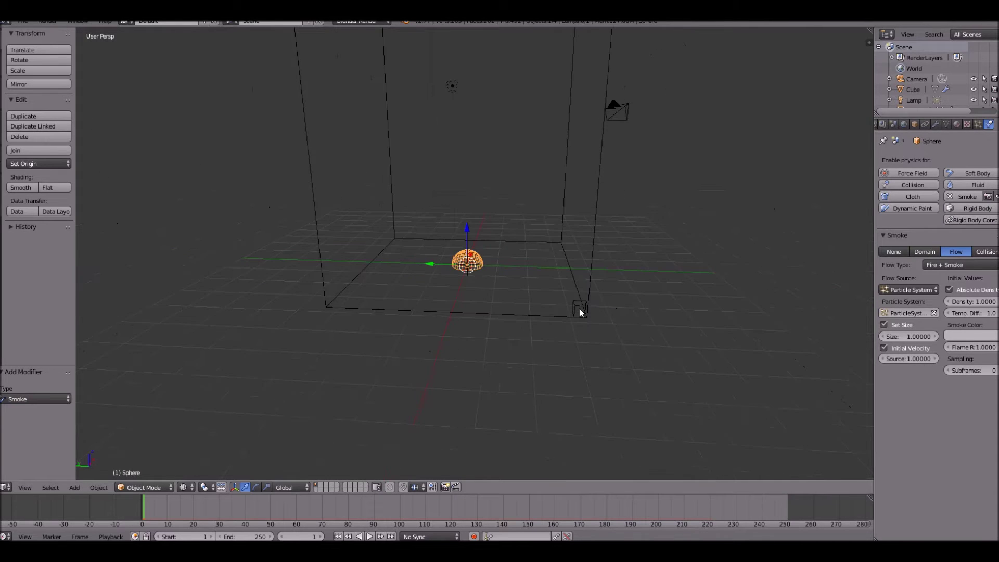
pyautogui.scroll(6, 579, 308)
pyautogui.rightClick(606, 229)
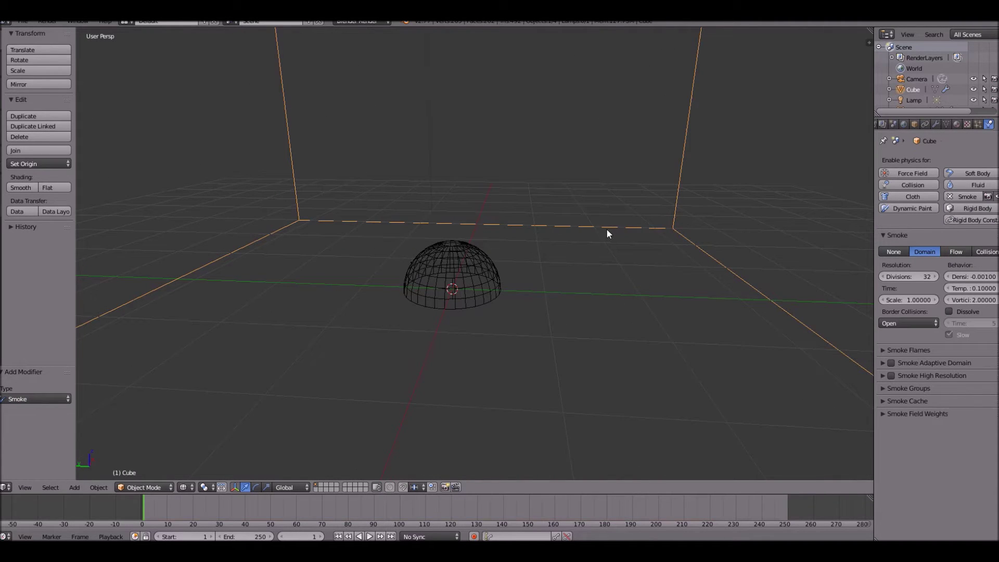
pyautogui.click(886, 278)
pyautogui.click(913, 276)
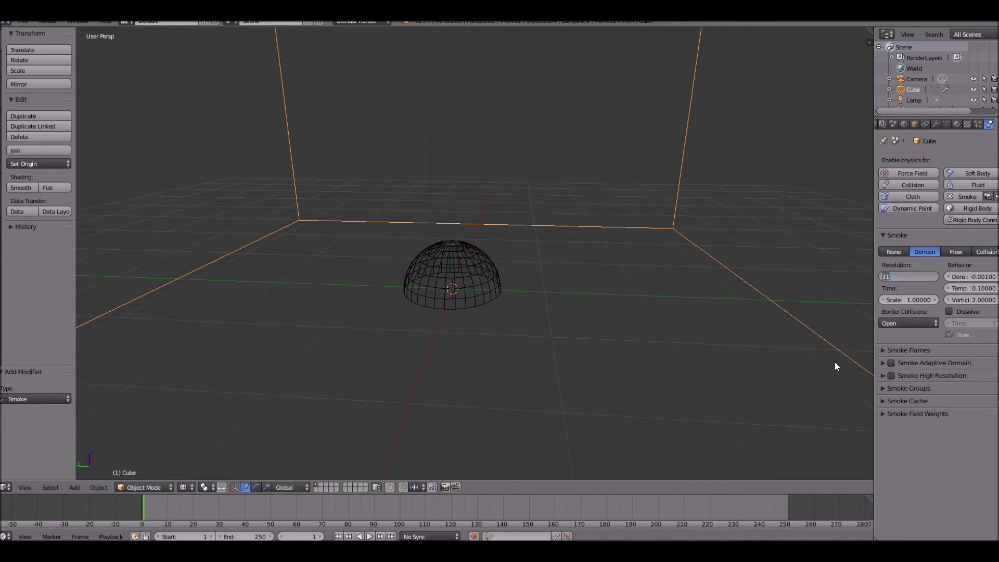
pyautogui.write('54')
pyautogui.press('Return')
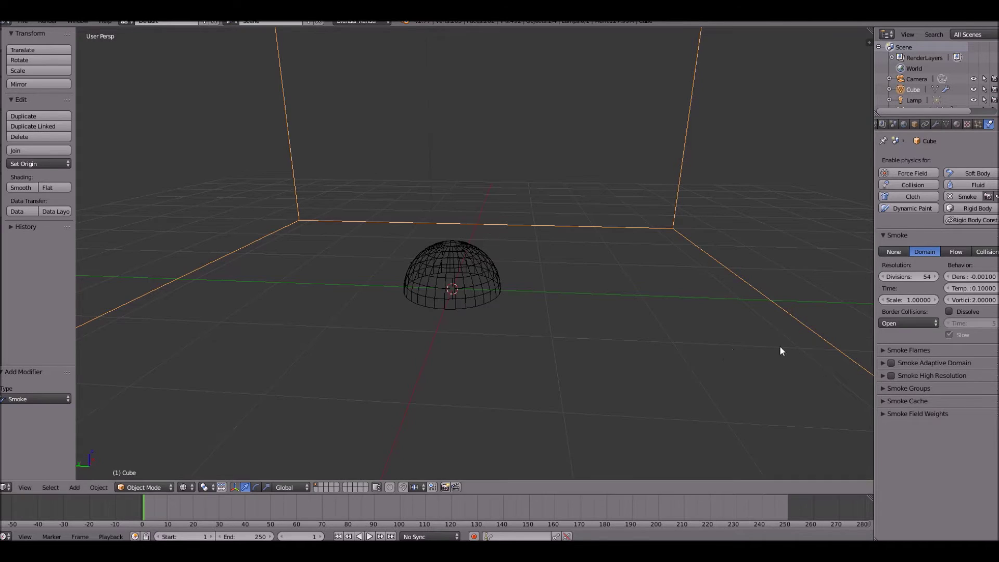
# Show the domain's Smoke Flames settings and enable Smoke High Resolution.
pyautogui.scroll(-3, 780, 346)
pyautogui.click(888, 349)
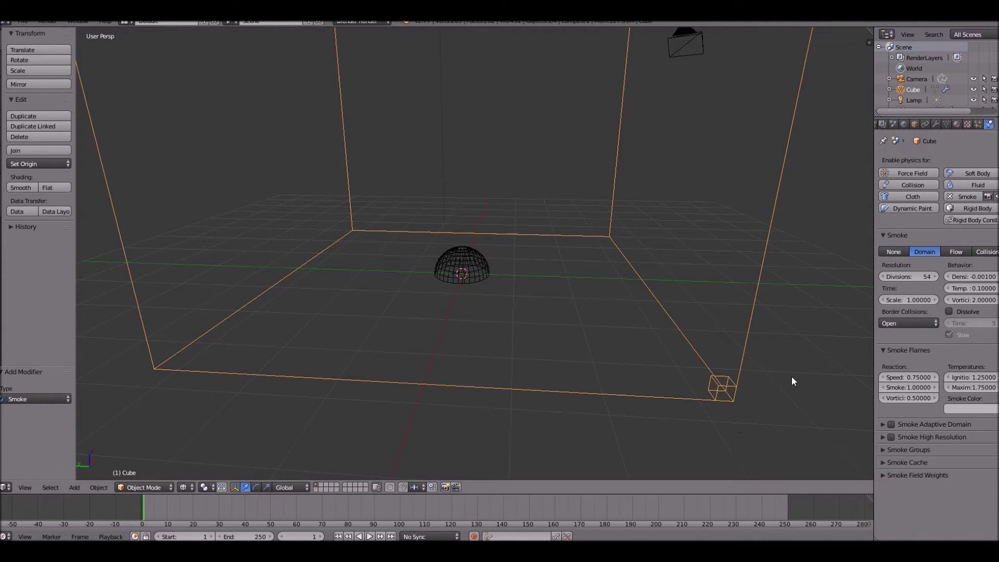
pyautogui.scroll(3, 744, 342)
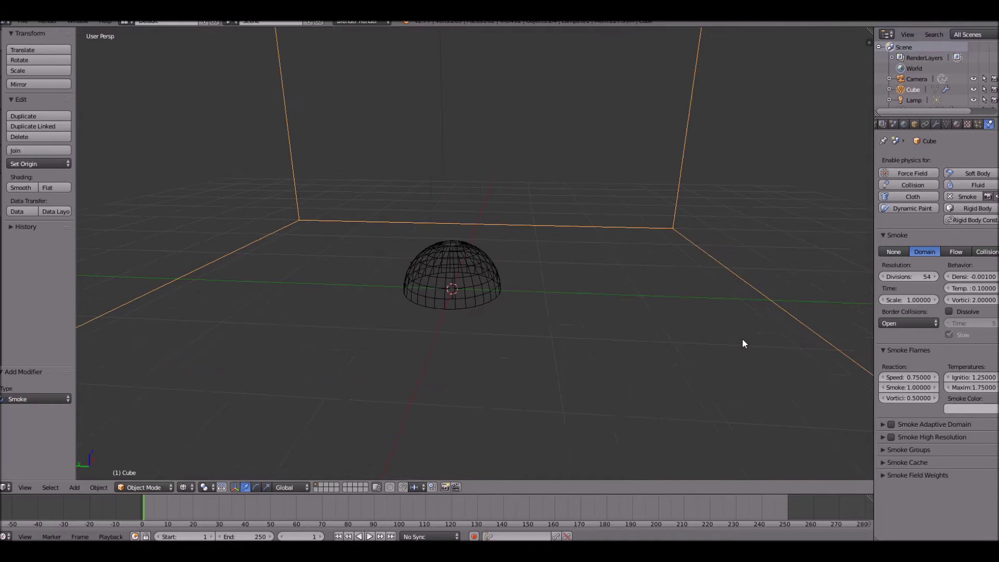
pyautogui.scroll(-3, 742, 338)
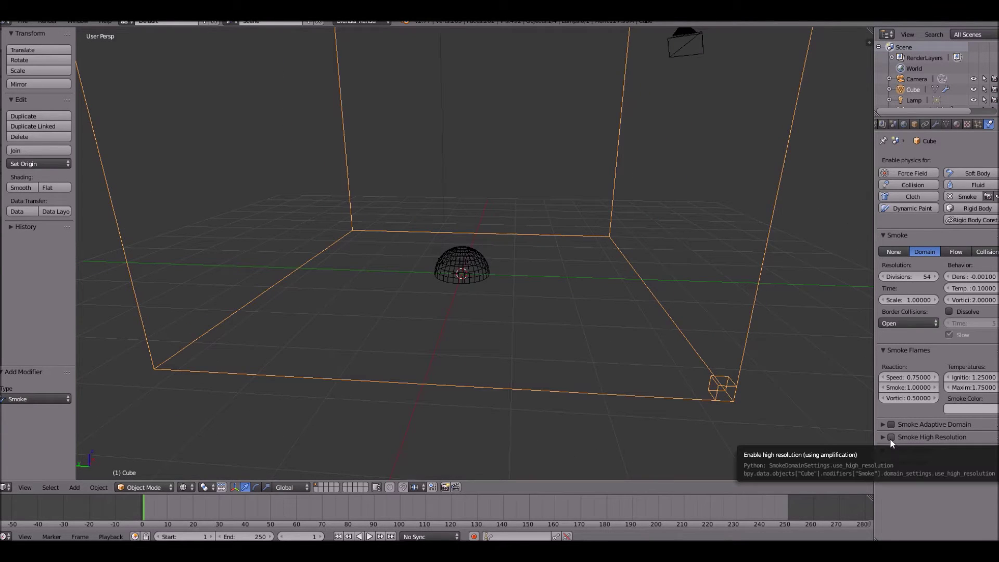
pyautogui.click(918, 436)
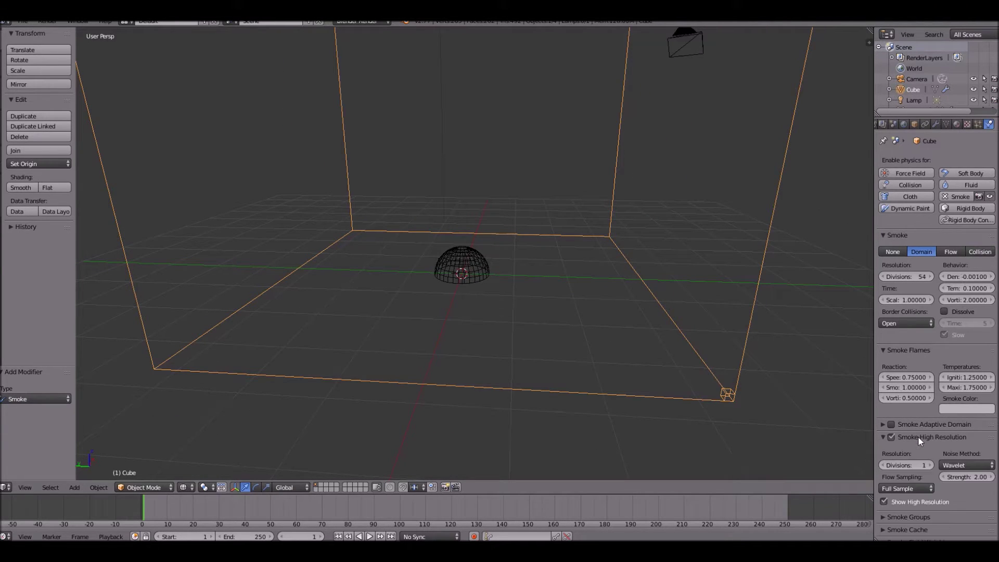
pyautogui.click(942, 460)
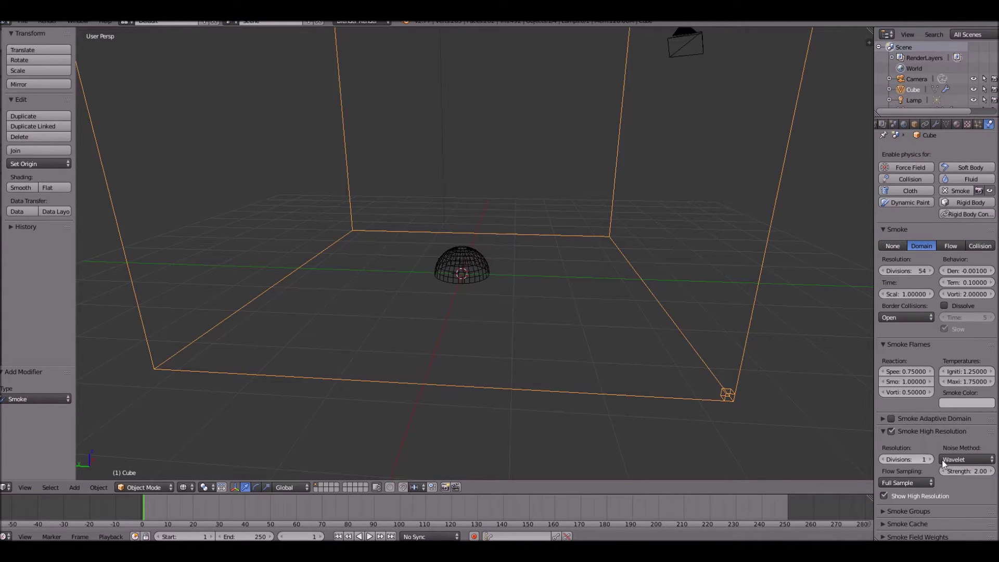
# Set the domain's high-resolution noise method to FFT, turn off Show High Resolution, and enable Smoke Adaptive Domain.
pyautogui.click(957, 460)
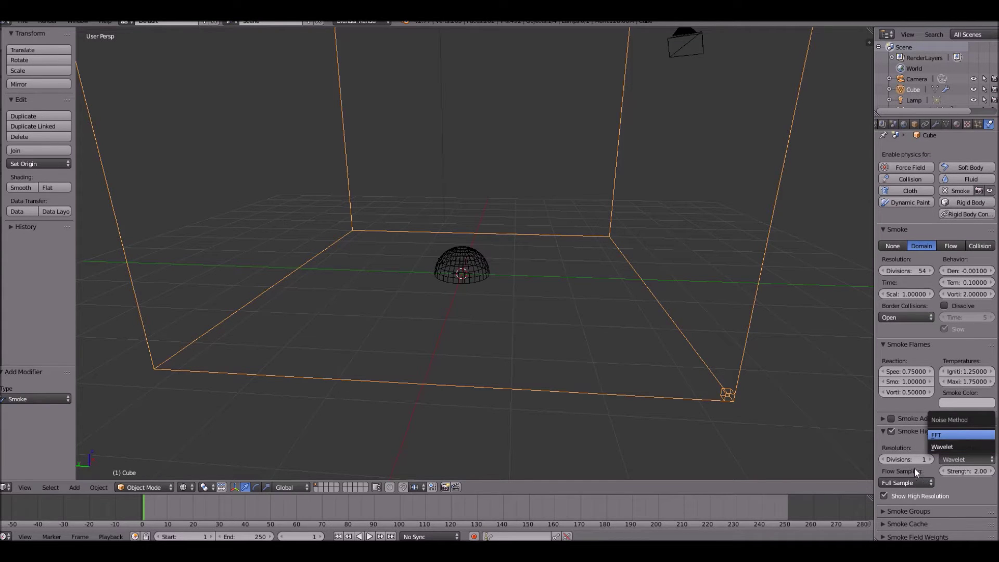
pyautogui.press('Return')
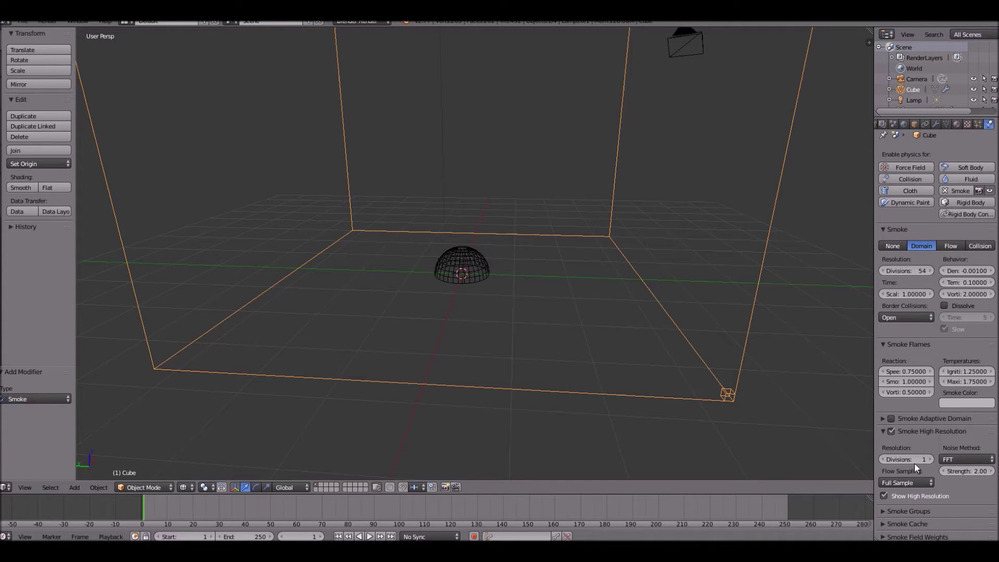
pyautogui.click(901, 494)
pyautogui.click(921, 524)
pyautogui.scroll(-5, 927, 523)
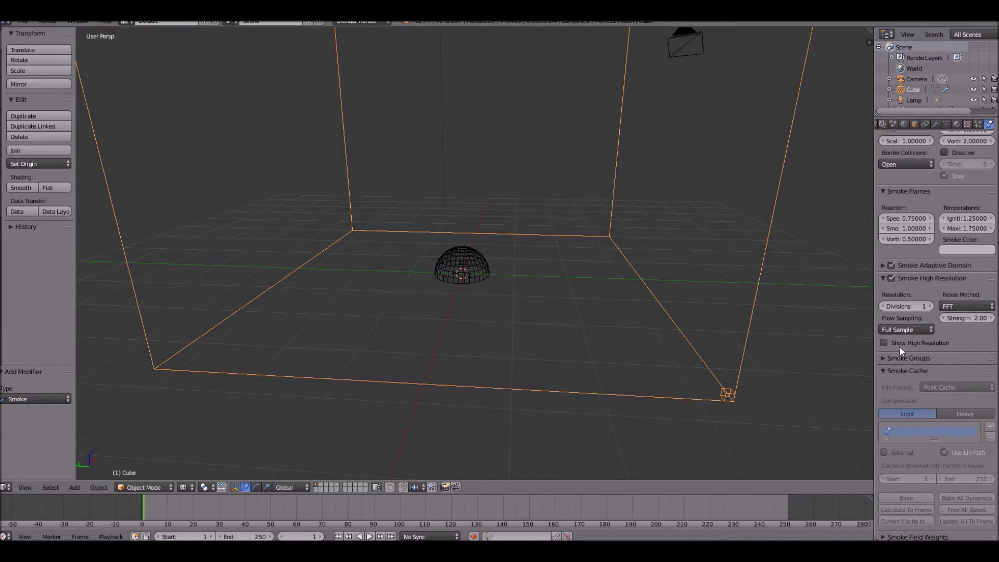
pyautogui.click(879, 370)
pyautogui.scroll(-2, 645, 319)
# Play the fire and smoke simulation twice to preview how it develops inside the box domain.
pyautogui.moveTo(627, 317); pyautogui.dragTo(488, 288, button='middle')
pyautogui.scroll(-5, 484, 313)
pyautogui.hotkey('alt', 'a')
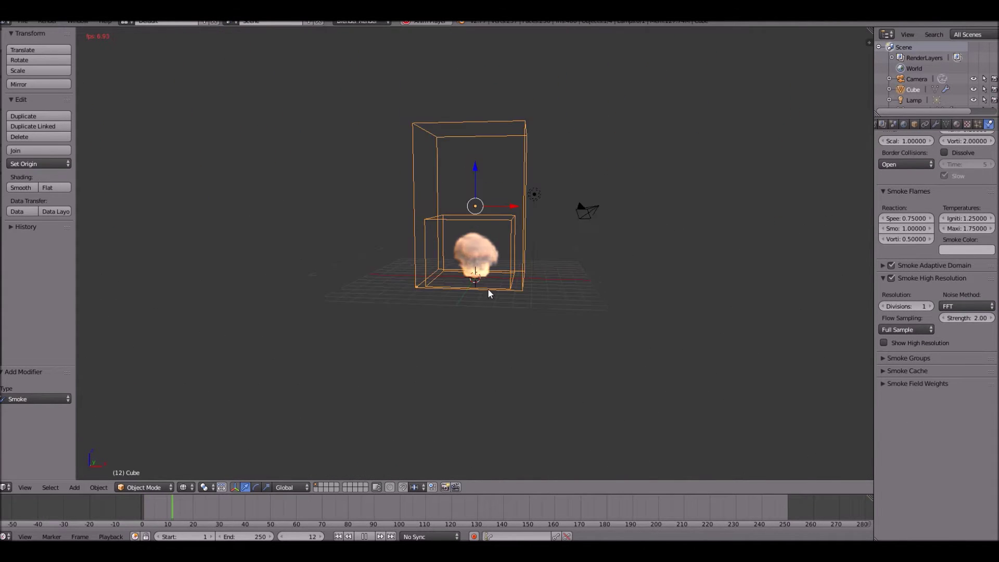
pyautogui.scroll(2, 488, 288)
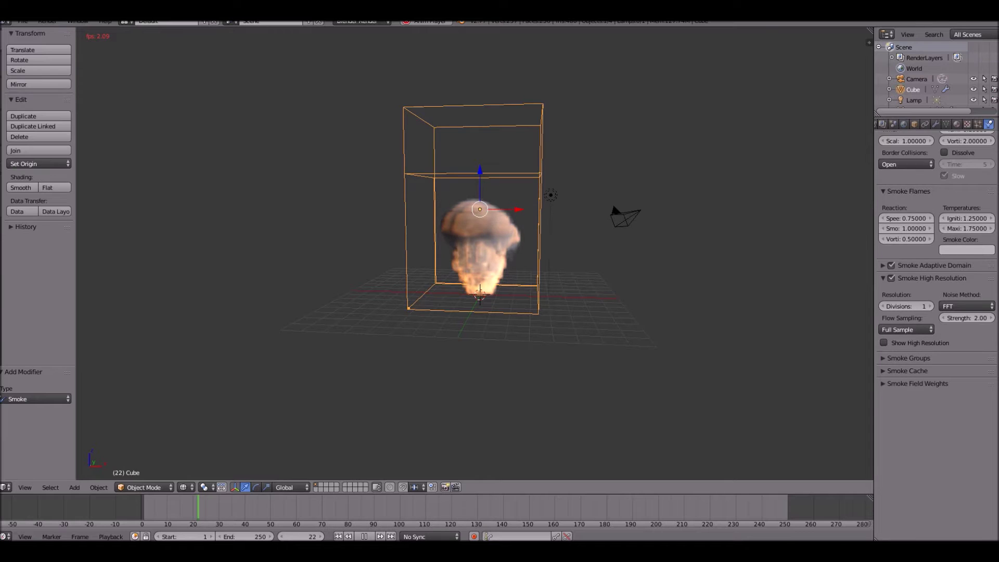
pyautogui.press('Escape')
pyautogui.scroll(5, 300, 273)
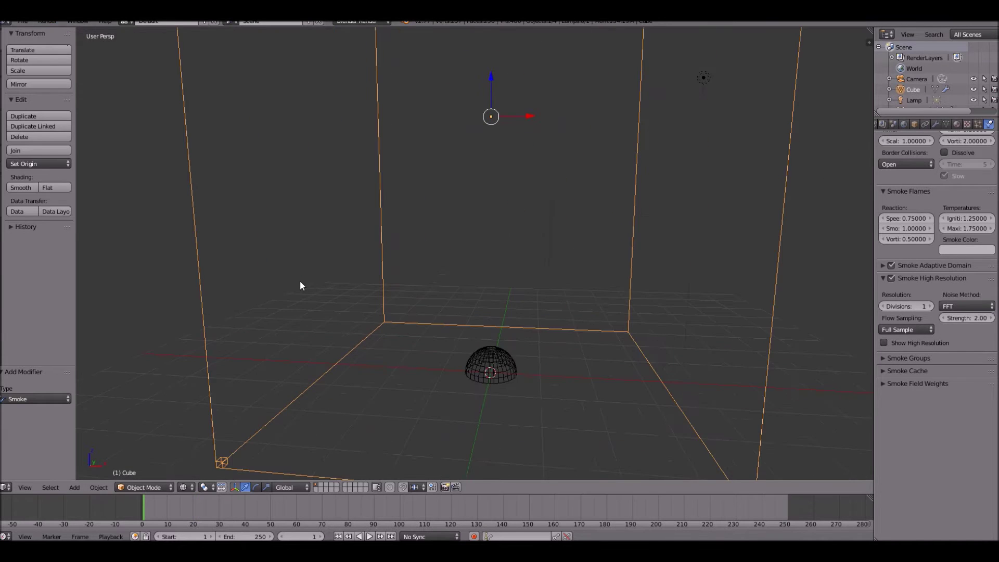
pyautogui.scroll(-2, 286, 303)
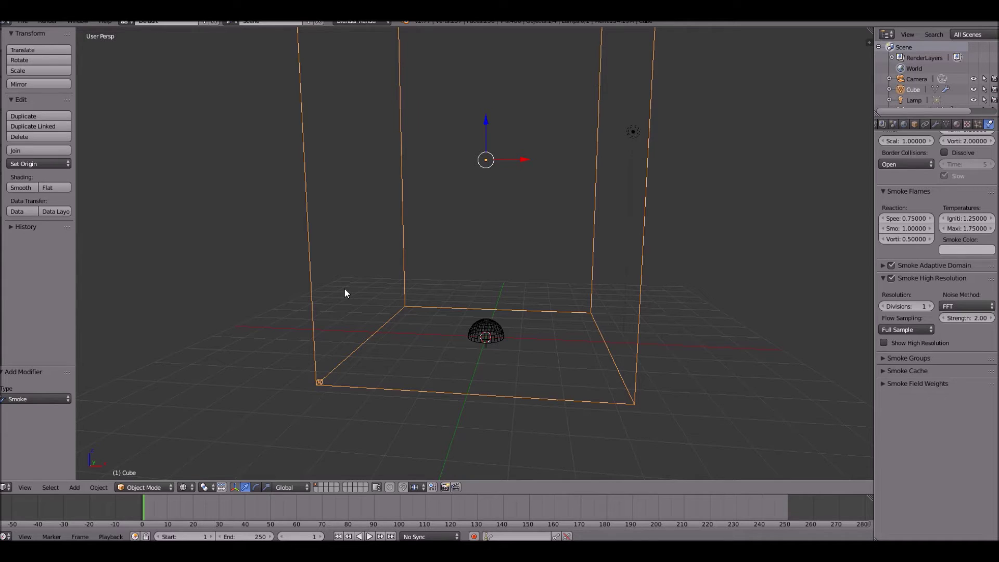
pyautogui.scroll(-2, 344, 291)
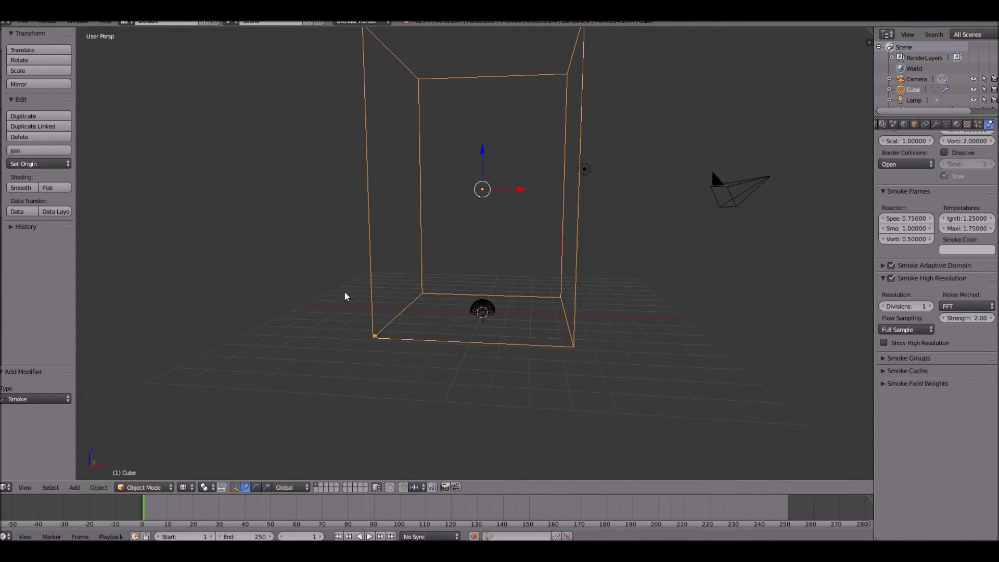
pyautogui.click(326, 340)
pyautogui.hotkey('alt', 'a')
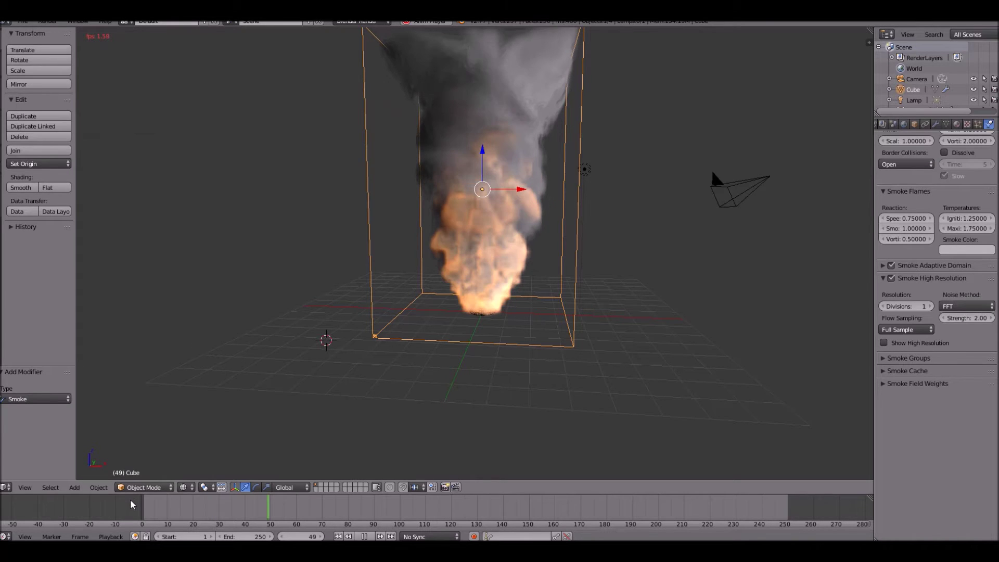
pyautogui.press('Escape')
# Switch the render engine to Cycles Render.
pyautogui.scroll(5, 213, 338)
pyautogui.moveTo(214, 338); pyautogui.dragTo(466, 297, button='middle')
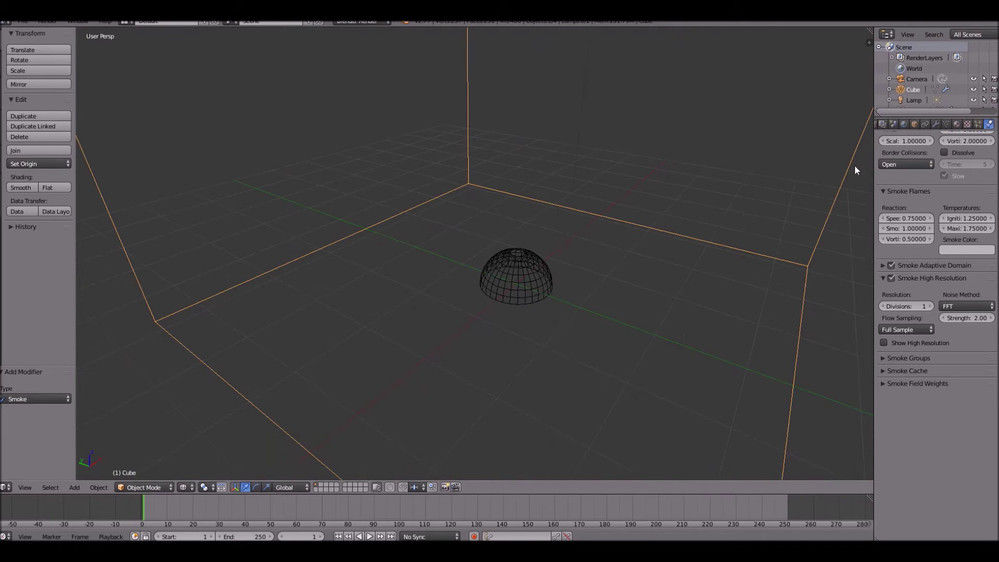
pyautogui.scroll(-5, 855, 167)
pyautogui.click(383, 22)
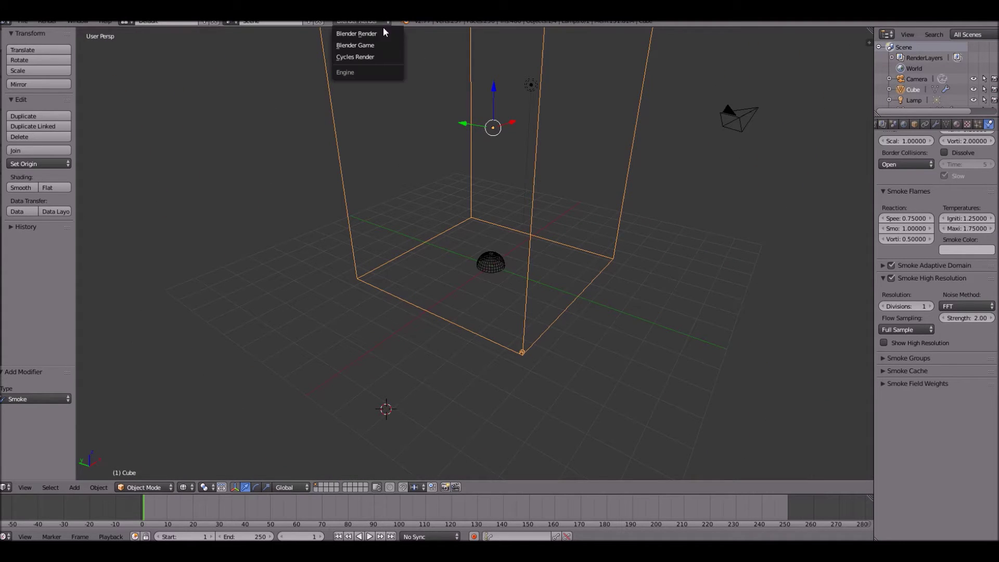
pyautogui.click(369, 57)
# Create a new material for the box domain and name it Fire.
pyautogui.click(959, 125)
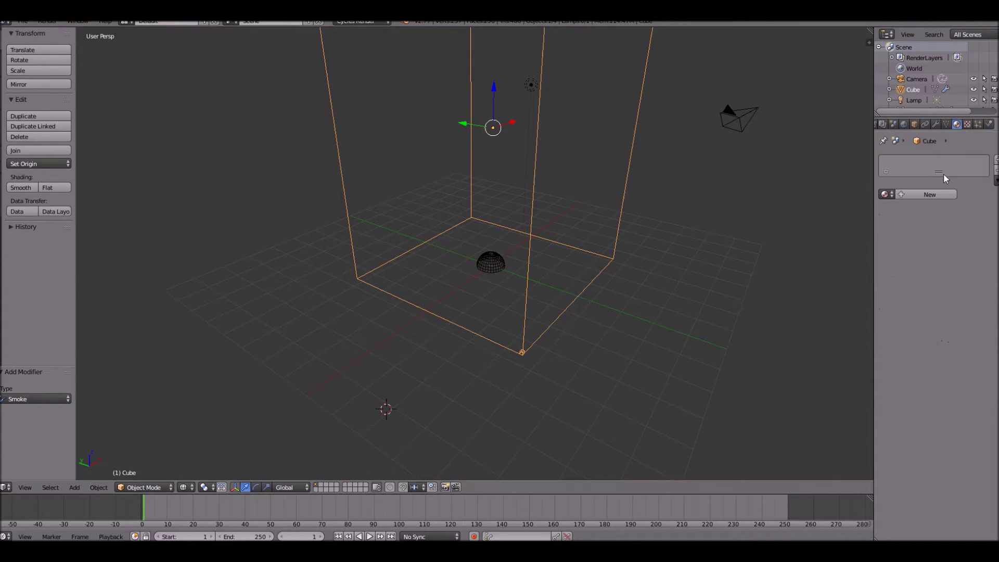
pyautogui.click(897, 195)
pyautogui.write('fIRE')
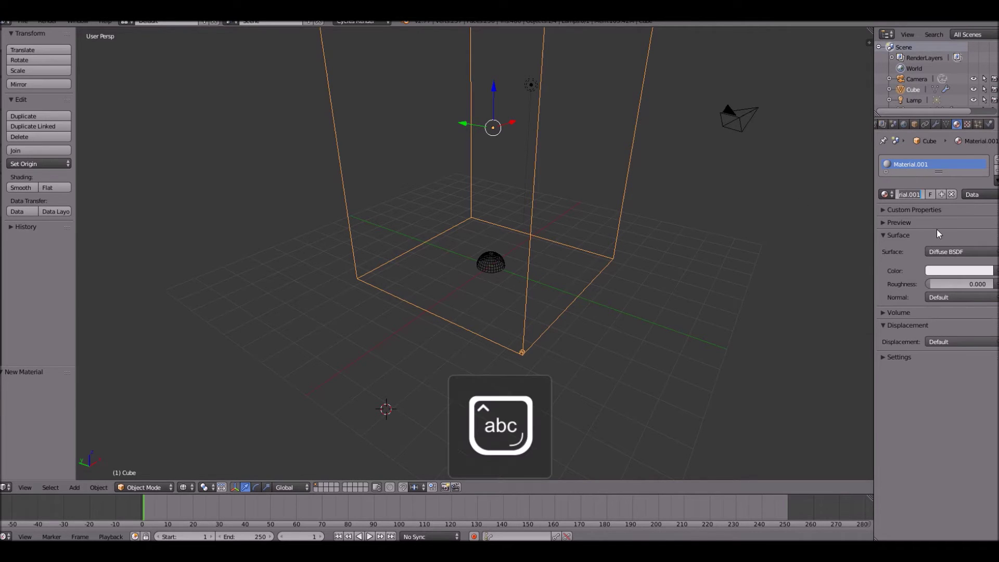
pyautogui.press('Return')
pyautogui.click(905, 195)
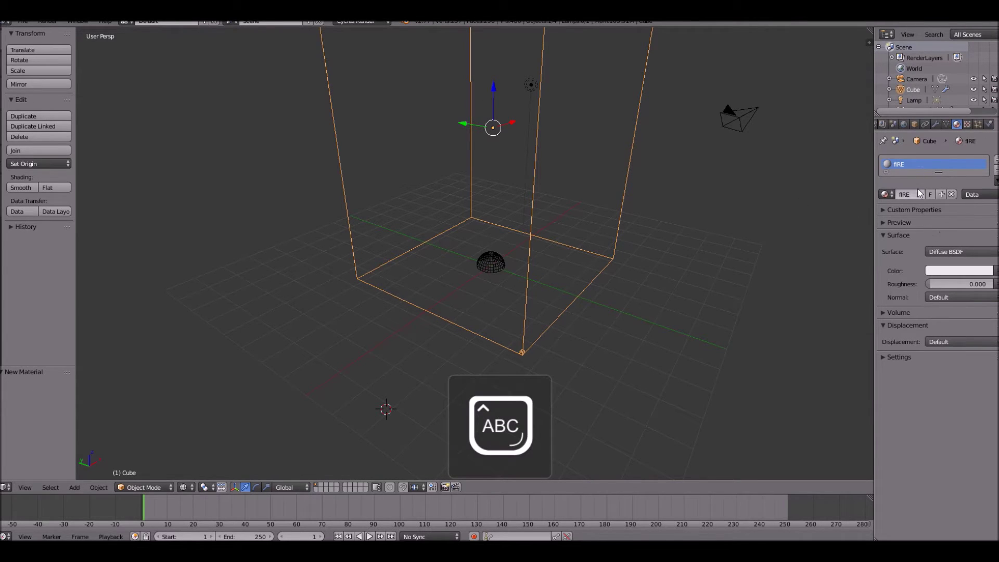
pyautogui.write('F')
pyautogui.press('capslock')
pyautogui.write('ire')
pyautogui.press('Return')
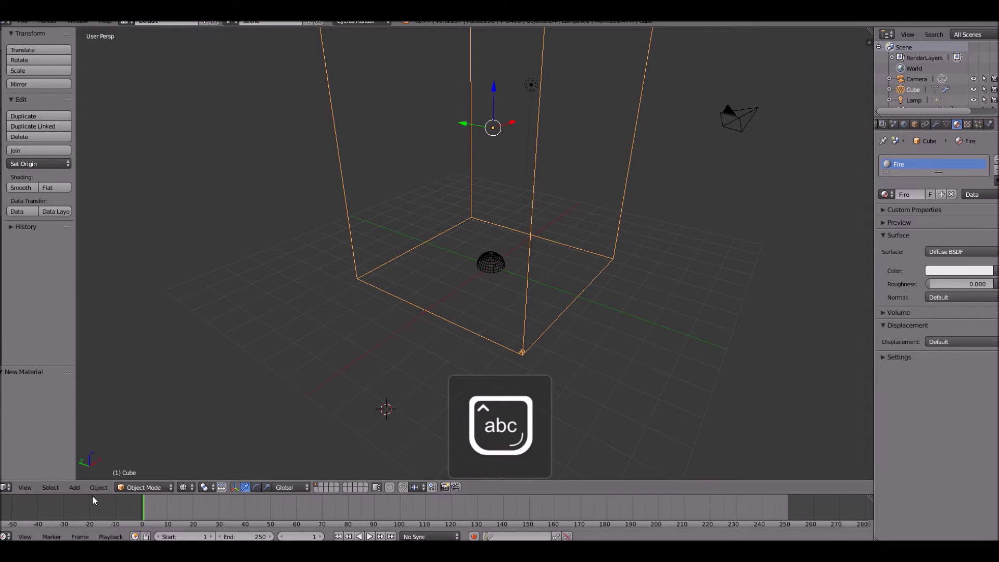
# Switch the 3D view to the Node Editor and delete the Fire material's Diffuse BSDF node.
pyautogui.click(5, 487)
pyautogui.click(55, 359)
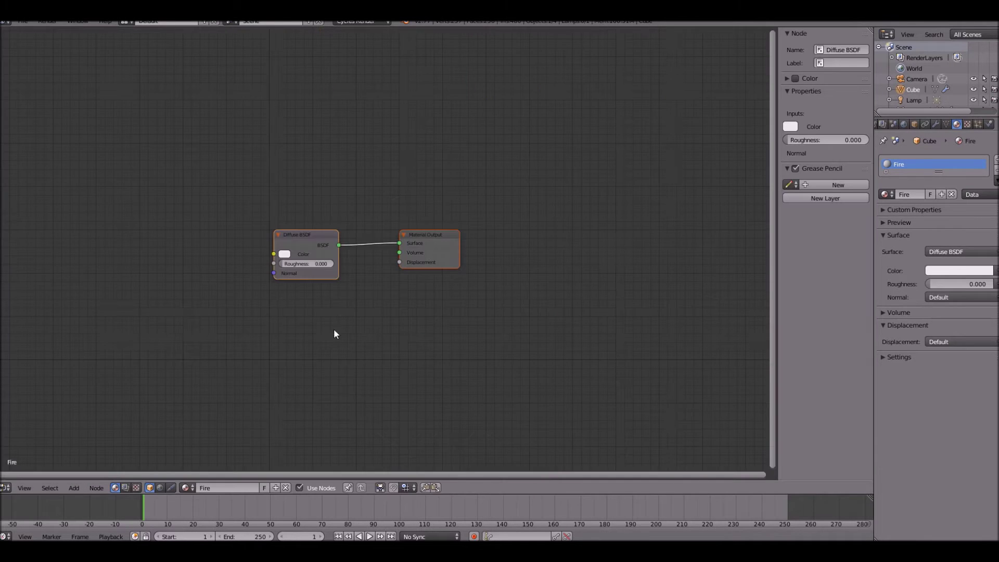
pyautogui.scroll(3, 302, 204)
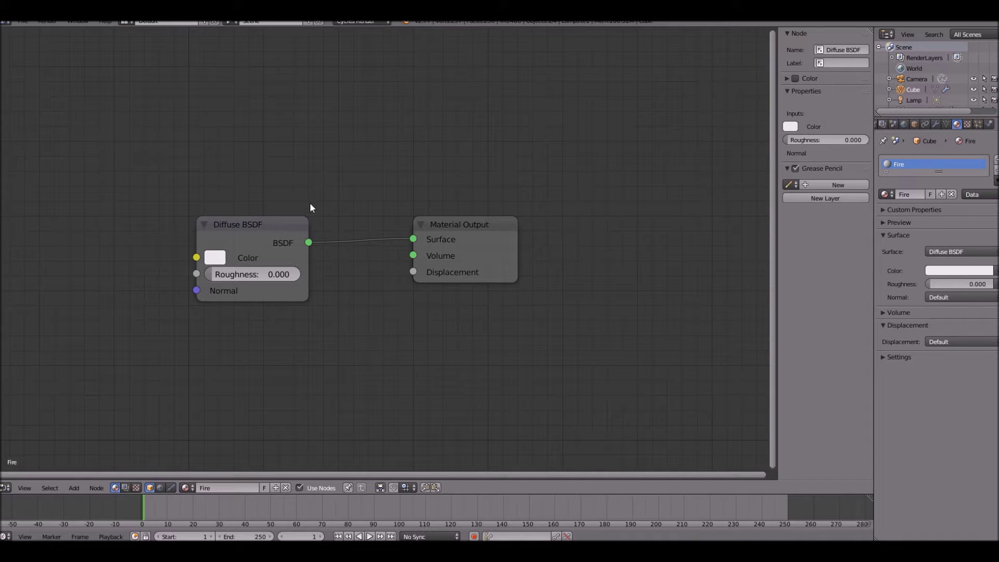
pyautogui.rightClick(267, 230)
pyautogui.press('x')
# Add an Add Shader node and connect its output to the Surface input of the Material Output.
pyautogui.hotkey('shift', 'a')
pyautogui.click(267, 239)
pyautogui.write('add')
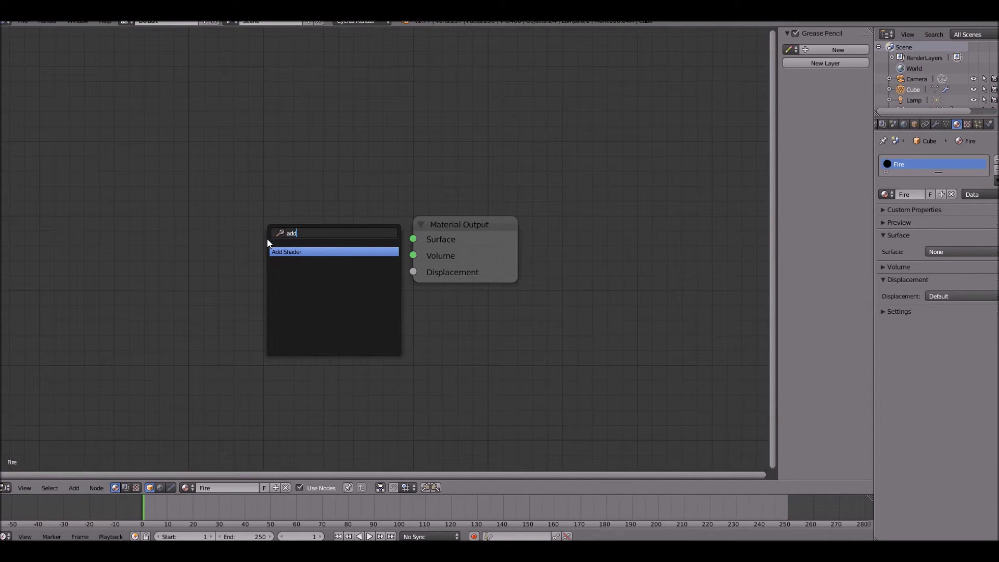
pyautogui.press('Return')
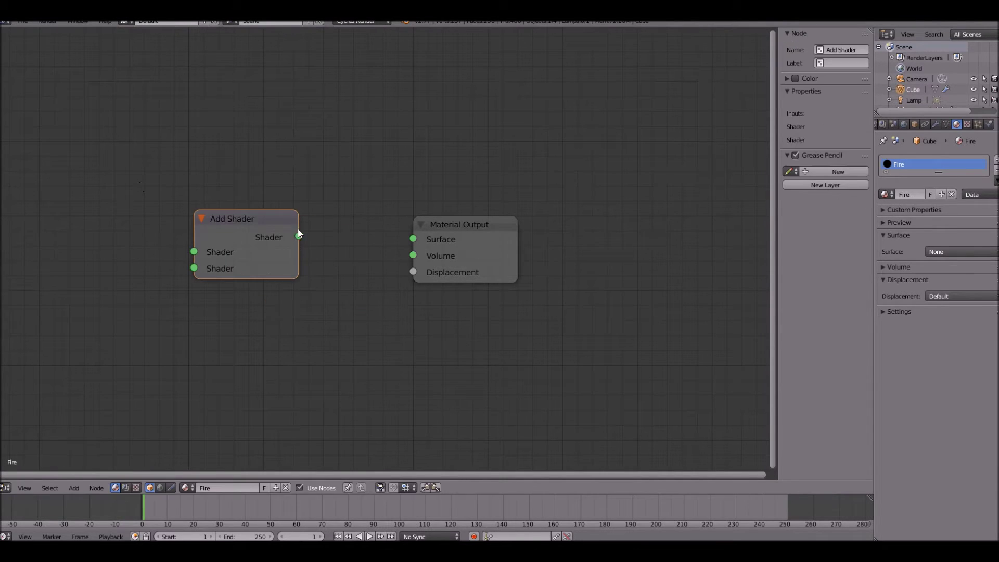
pyautogui.moveTo(298, 237); pyautogui.dragTo(413, 238)
# Add a second Add Shader node and connect it to the first Shader input of the existing Add Shader.
pyautogui.moveTo(218, 256); pyautogui.dragTo(382, 266, button='middle')
pyautogui.hotkey('shift', 'a')
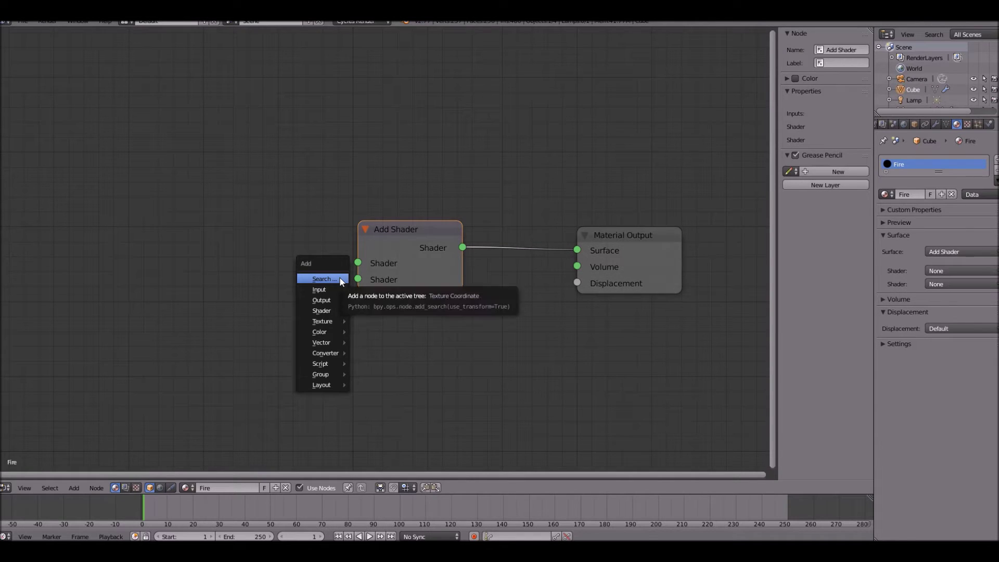
pyautogui.click(323, 279)
pyautogui.write('add')
pyautogui.press('Return')
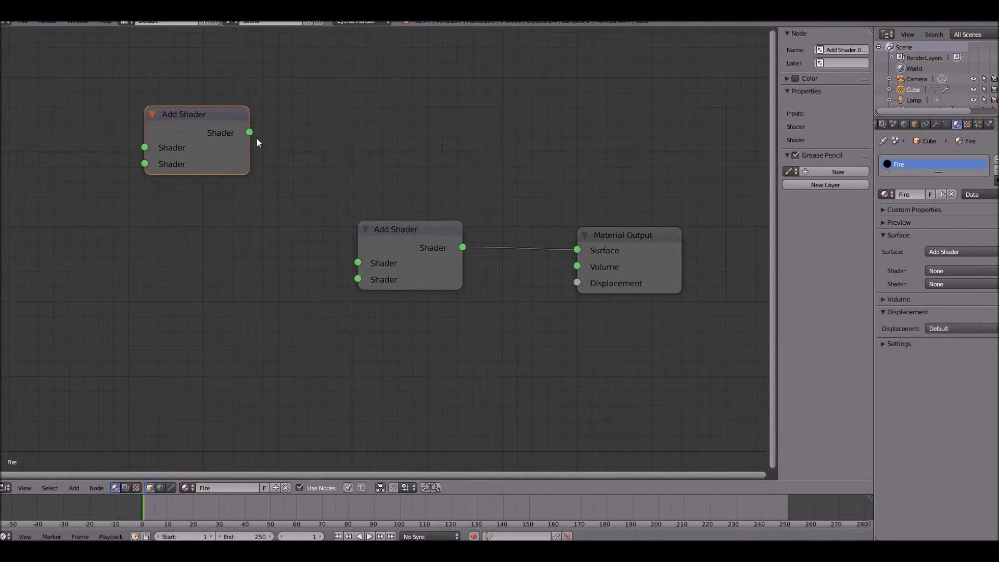
pyautogui.moveTo(249, 132); pyautogui.dragTo(363, 260)
# Add an Emission node and connect it to the second Shader input of the Add Shader feeding the Material Output.
pyautogui.hotkey('shift', 'a')
pyautogui.click(363, 260)
pyautogui.write('em')
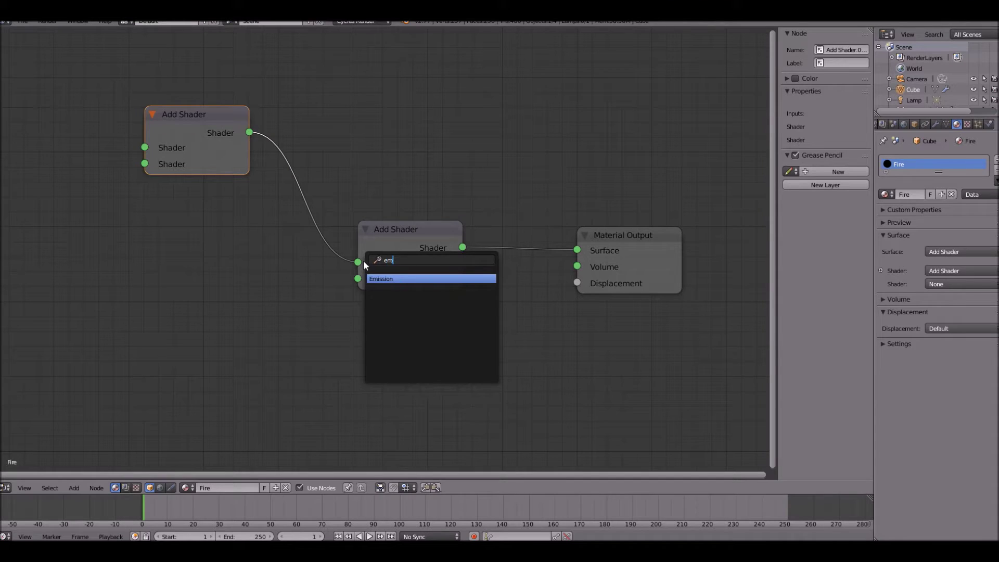
pyautogui.press('Return')
pyautogui.moveTo(327, 329); pyautogui.dragTo(358, 280)
# Move the Add Shader's link on the Material Output from Surface to Volume.
pyautogui.click(588, 248)
pyautogui.click(414, 226)
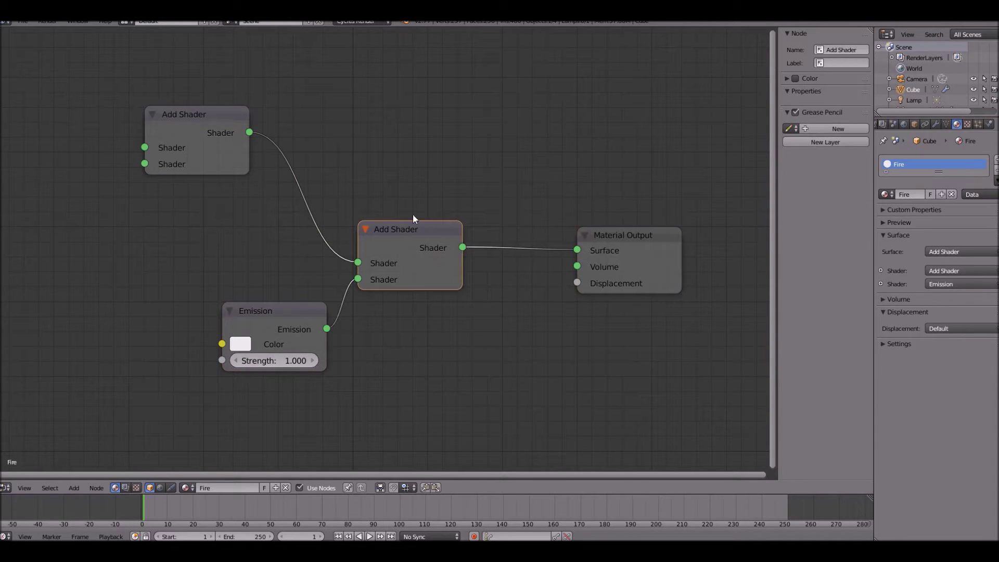
pyautogui.click(618, 236)
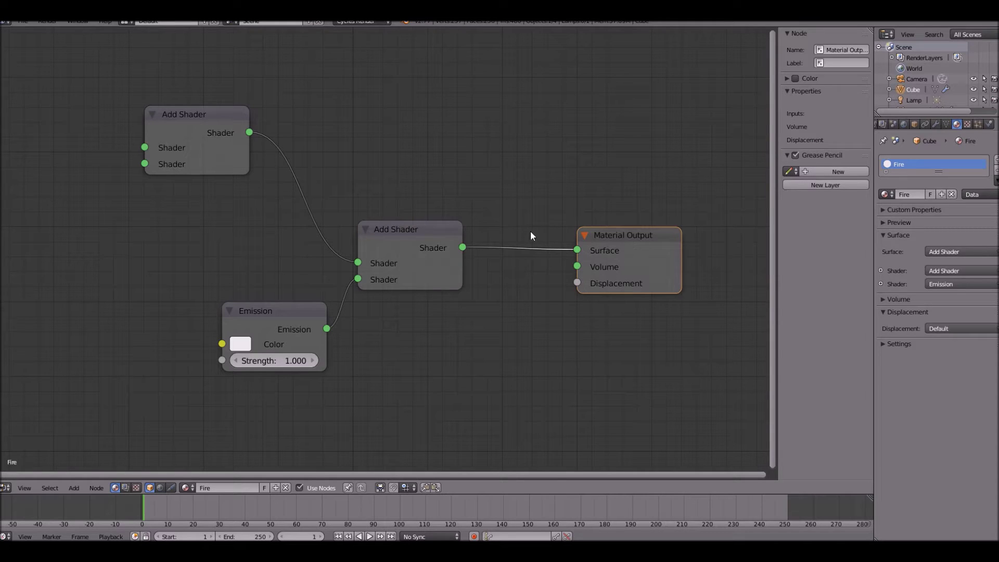
pyautogui.moveTo(577, 250)
pyautogui.mouseDown()
pyautogui.moveTo(466, 239)
pyautogui.moveTo(578, 266)
pyautogui.mouseUp()
pyautogui.scroll(-1, 289, 297)
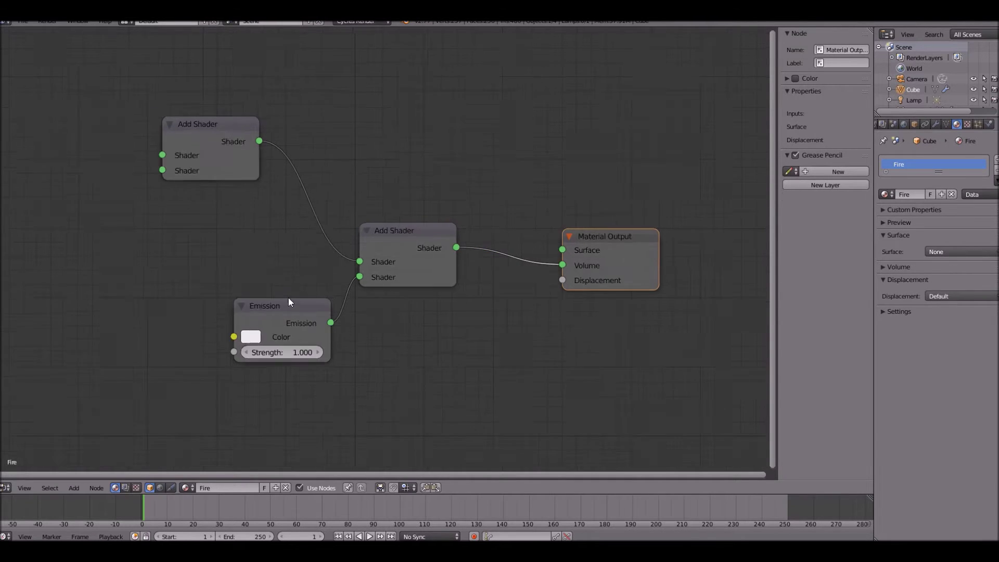
# Move the Emission node away from the Add Shader, then add a Math node and connect its Value to the Emission Strength.
pyautogui.moveTo(288, 297); pyautogui.dragTo(199, 309)
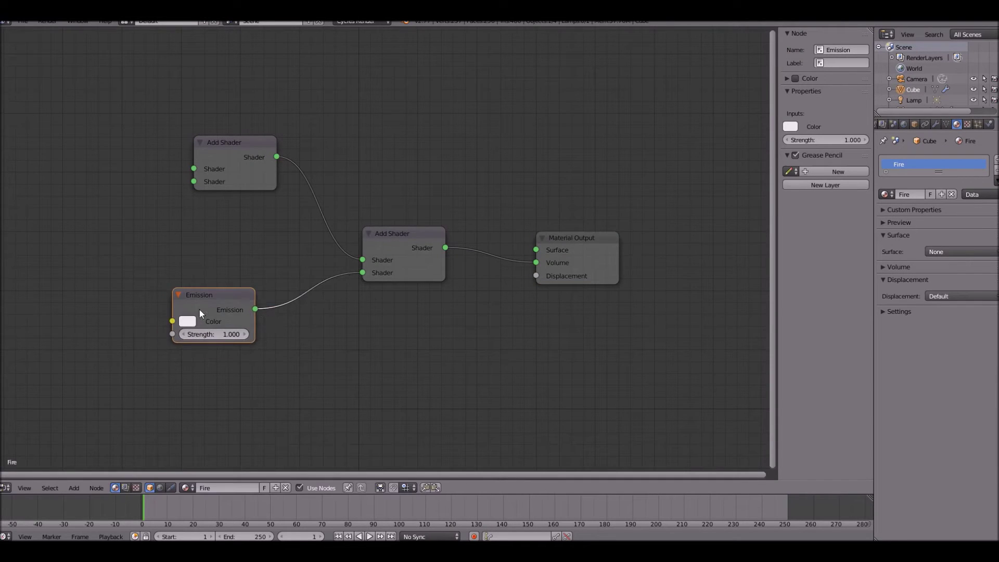
pyautogui.moveTo(199, 309); pyautogui.dragTo(367, 319, button='middle')
pyautogui.hotkey('shift', 'a')
pyautogui.click(379, 286)
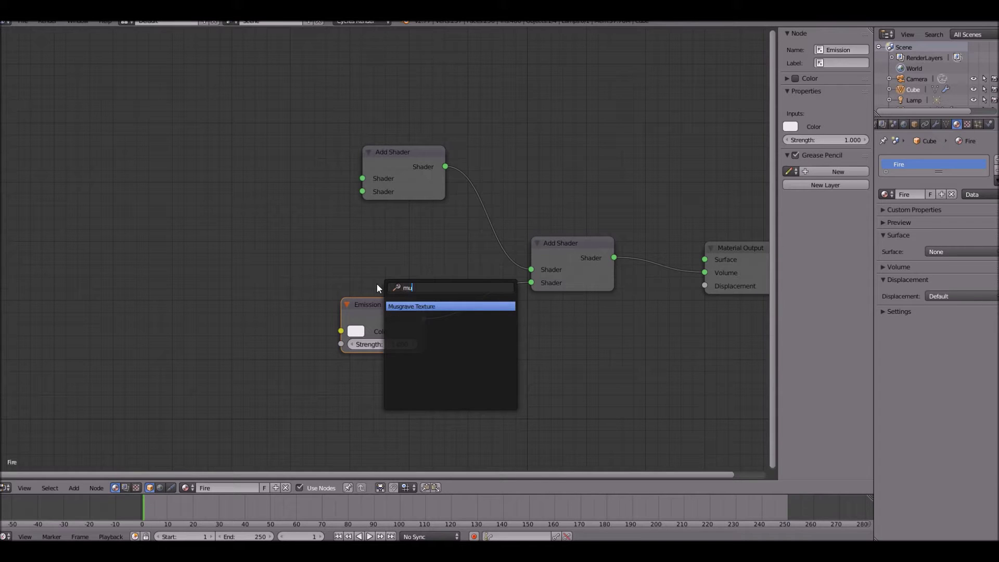
pyautogui.write('math')
pyautogui.press('Return')
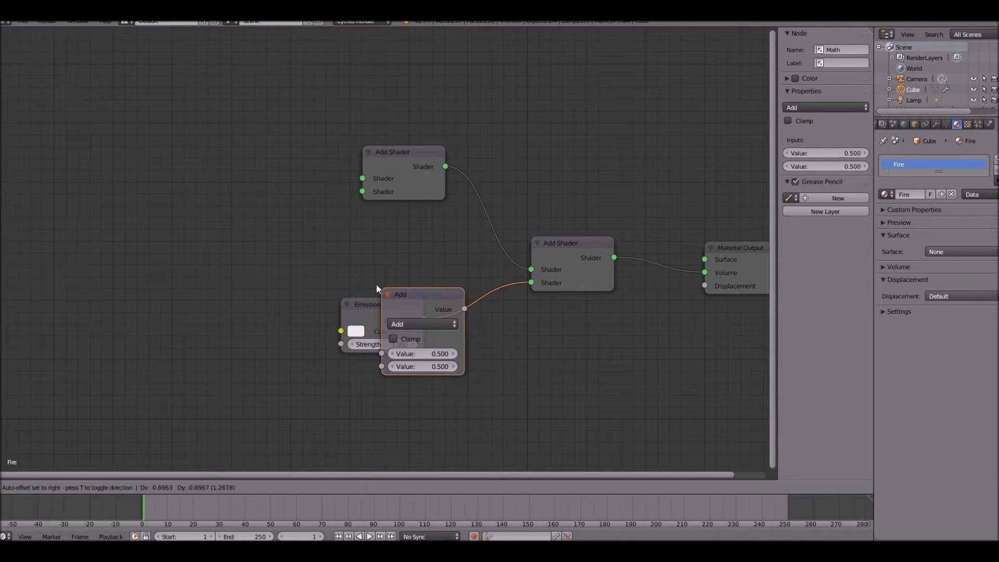
pyautogui.click(183, 355)
pyautogui.moveTo(331, 373); pyautogui.dragTo(283, 279, button='middle')
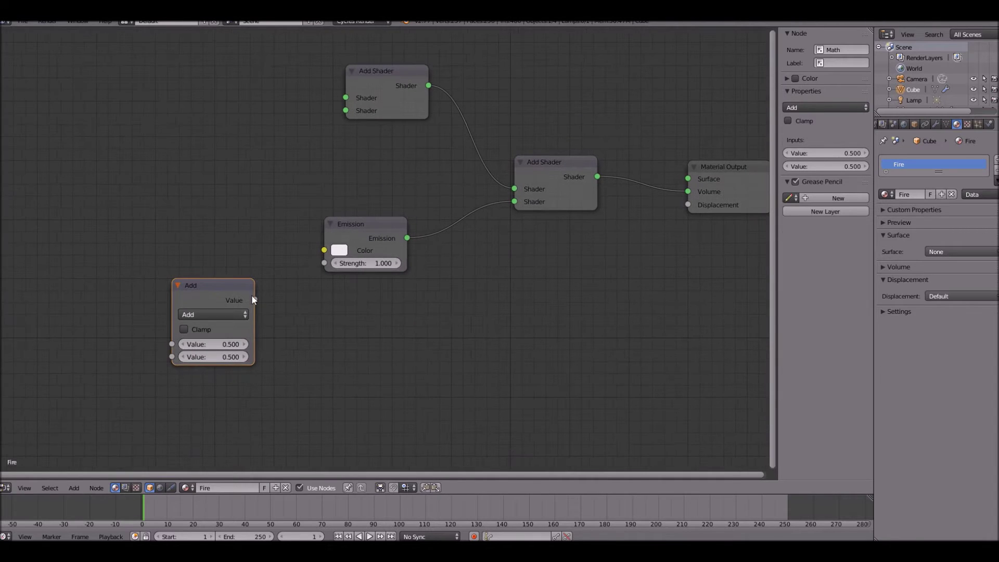
pyautogui.moveTo(253, 296); pyautogui.dragTo(324, 263)
# Add a ColorRamp node above the Math node and connect its Color output to the Emission Color.
pyautogui.moveTo(352, 276); pyautogui.dragTo(472, 249, button='middle')
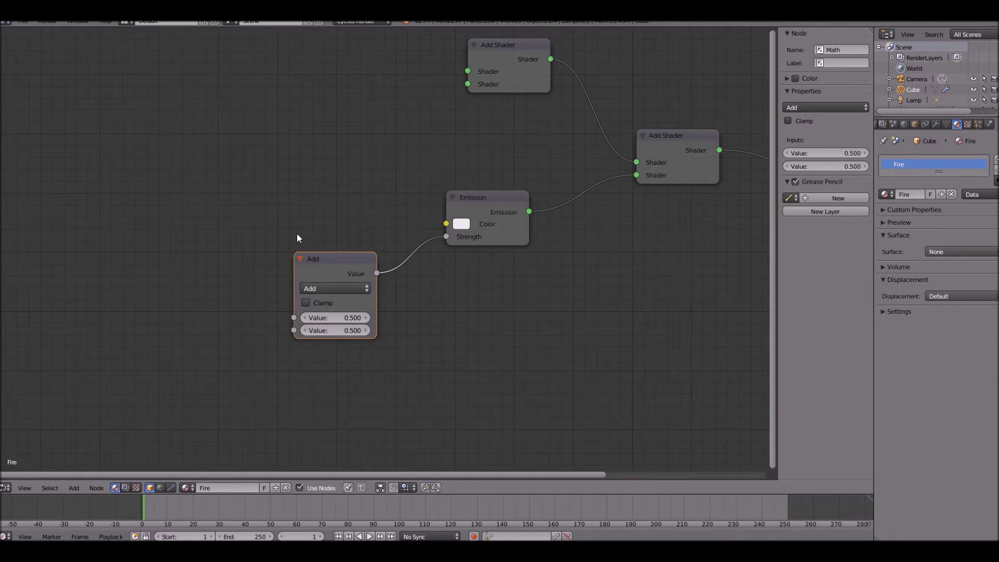
pyautogui.hotkey('shift', 'a')
pyautogui.click(293, 231)
pyautogui.write('coo')
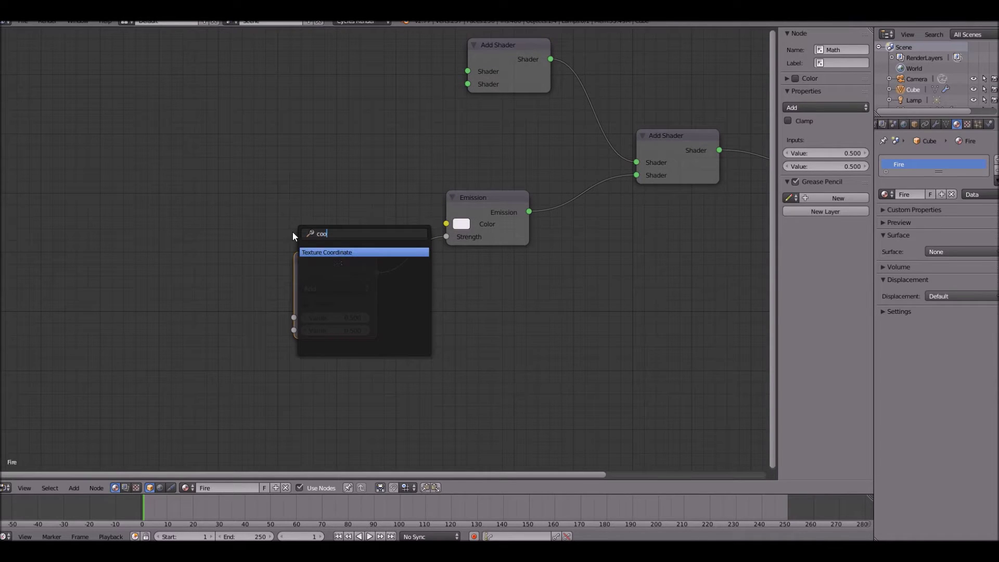
pyautogui.press('BackSpace')
pyautogui.write('l')
pyautogui.press('Return')
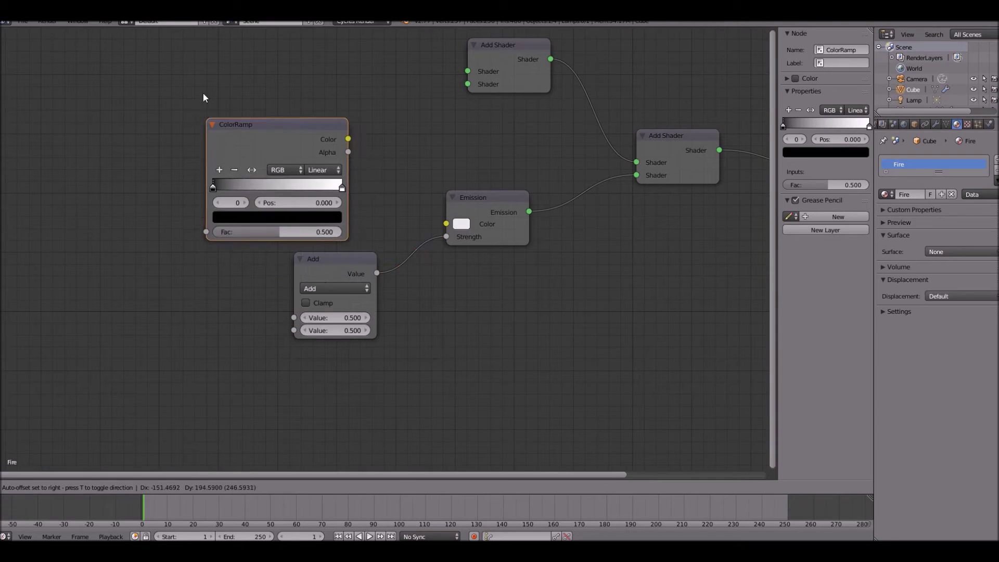
pyautogui.click(203, 90)
pyautogui.moveTo(309, 109); pyautogui.dragTo(329, 158, button='middle')
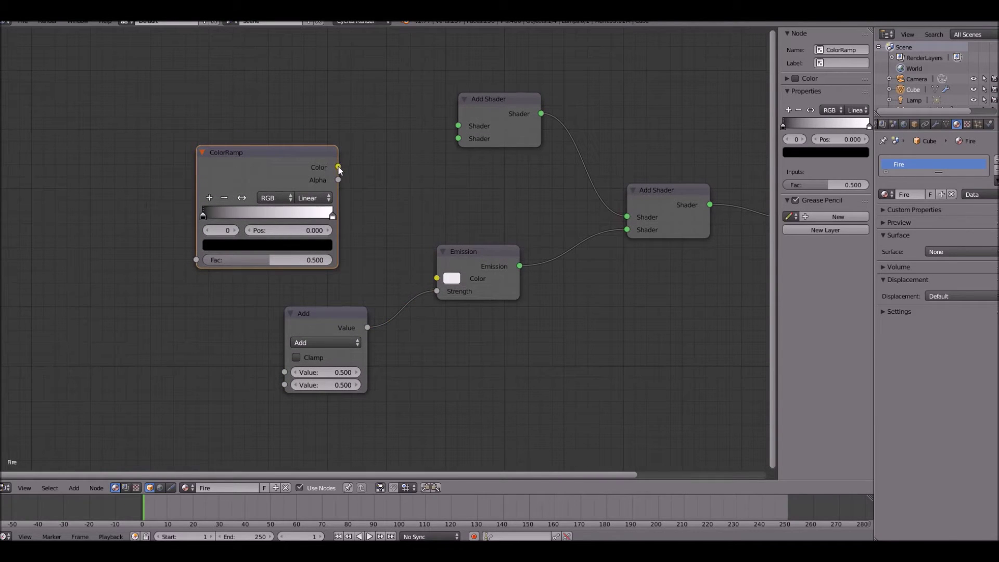
pyautogui.moveTo(338, 167); pyautogui.dragTo(437, 278)
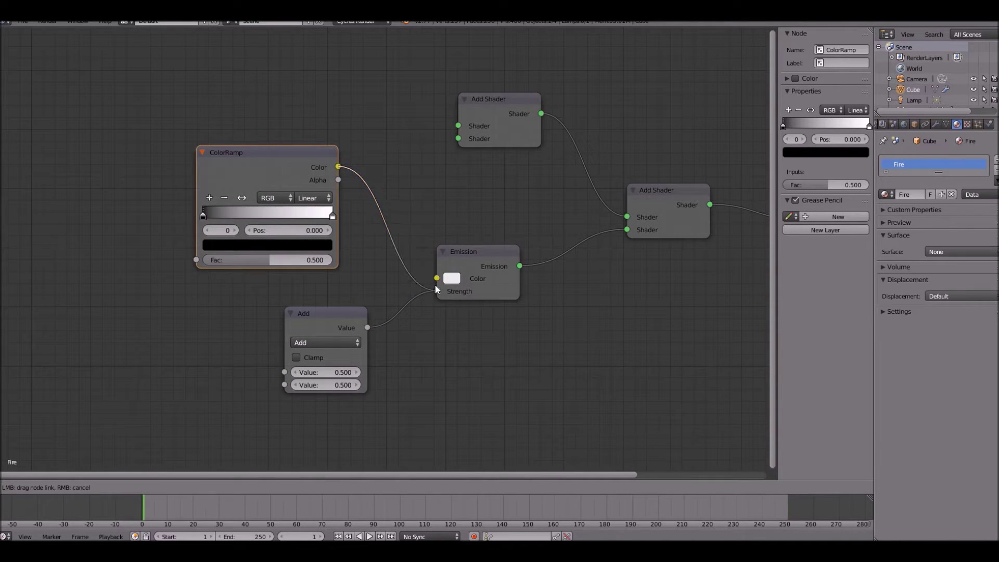
pyautogui.hotkey('shift', 'a')
pyautogui.click(288, 252)
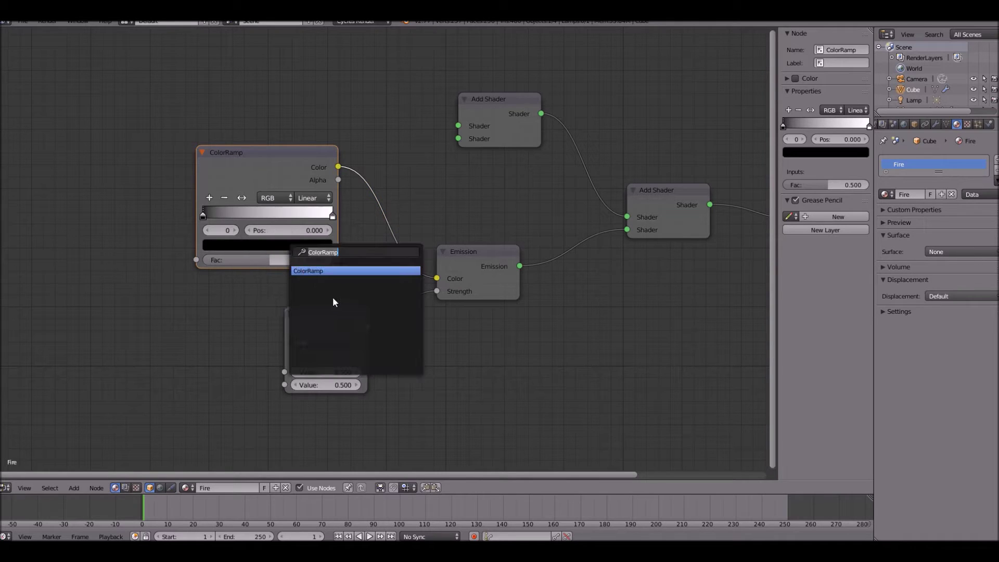
pyautogui.write('bri')
pyautogui.press('Return')
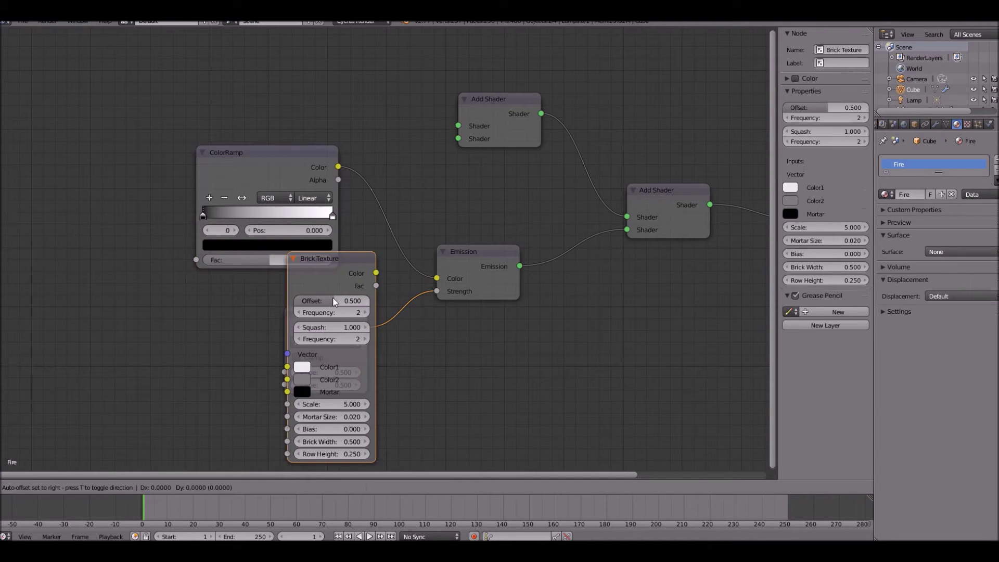
pyautogui.press('x')
# Add a Bright/Contrast node beside the Math node and connect its Color output to the Math node's first Value input.
pyautogui.hotkey('shift', 'a')
pyautogui.click(181, 333)
pyautogui.write('bri')
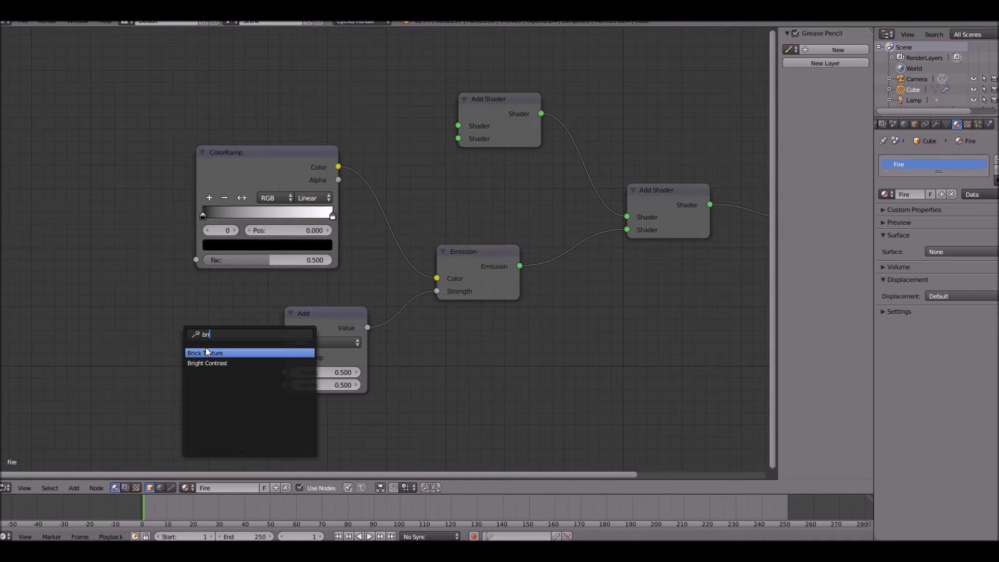
pyautogui.click(210, 363)
pyautogui.click(68, 326)
pyautogui.moveTo(177, 333); pyautogui.dragTo(225, 259, button='middle')
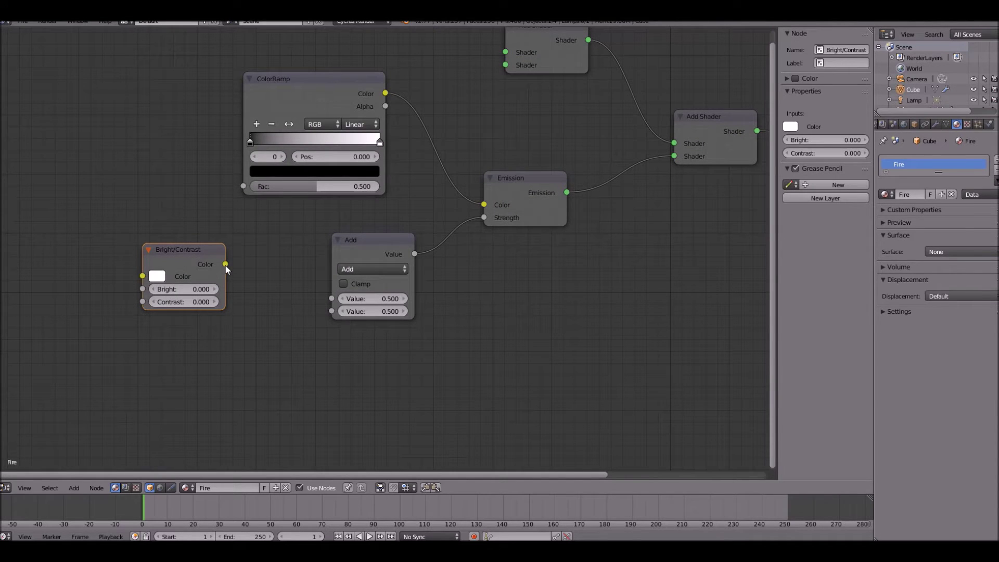
pyautogui.moveTo(225, 265); pyautogui.dragTo(226, 264)
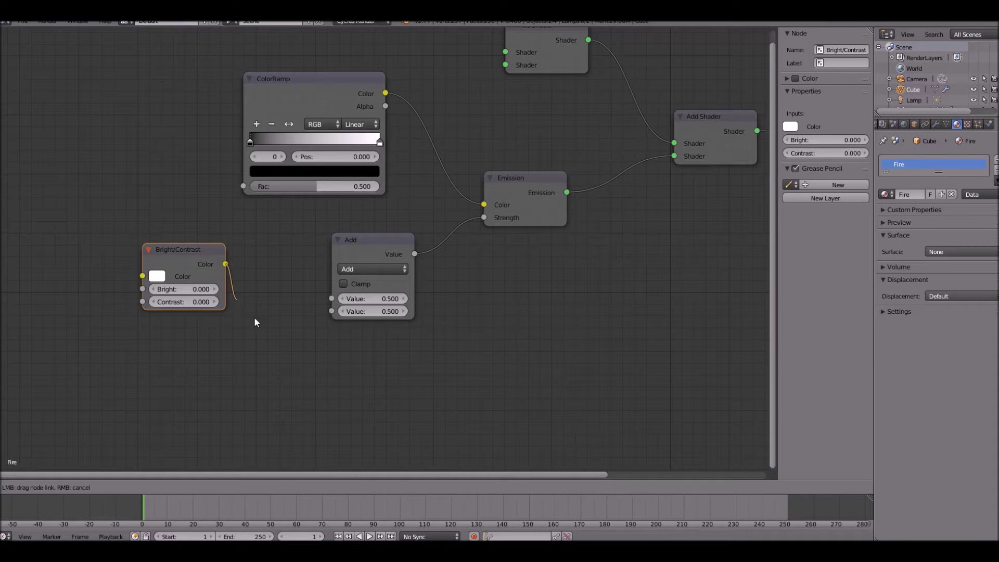
pyautogui.moveTo(254, 318); pyautogui.dragTo(331, 298)
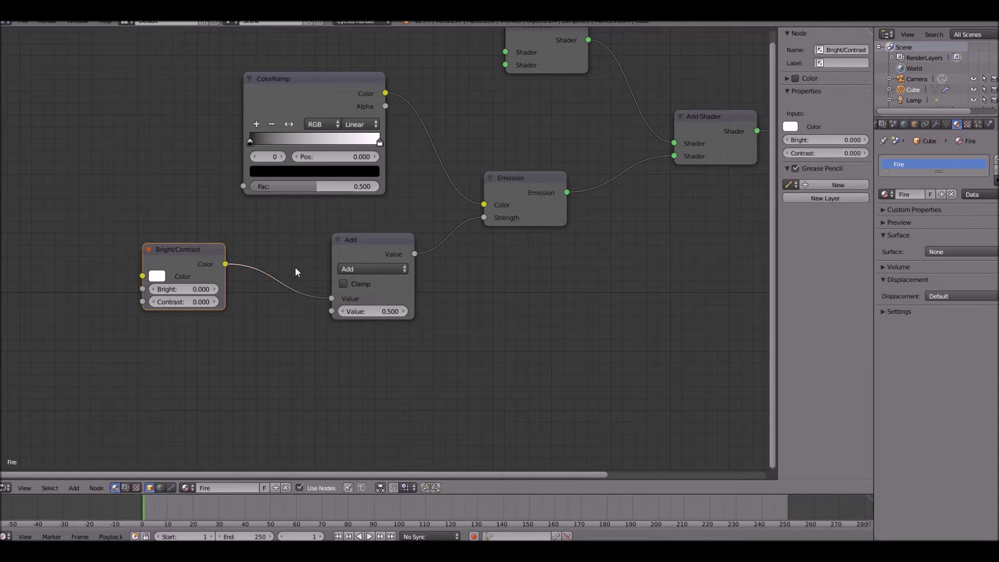
# Set the Math node's operation to Multiply.
pyautogui.scroll(3, 256, 268)
pyautogui.moveTo(342, 312); pyautogui.dragTo(389, 325, button='middle')
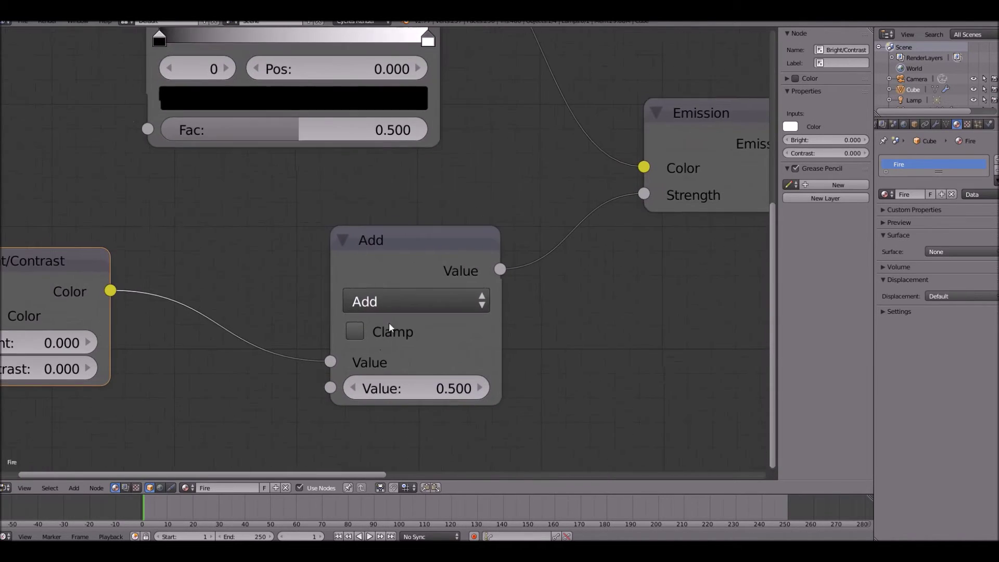
pyautogui.scroll(-2, 389, 325)
pyautogui.click(391, 273)
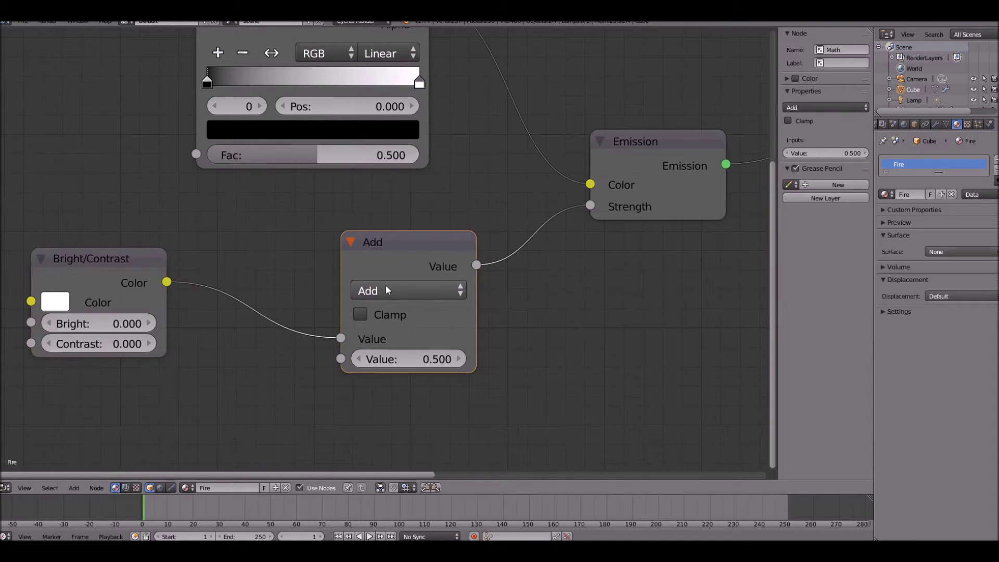
pyautogui.click(386, 287)
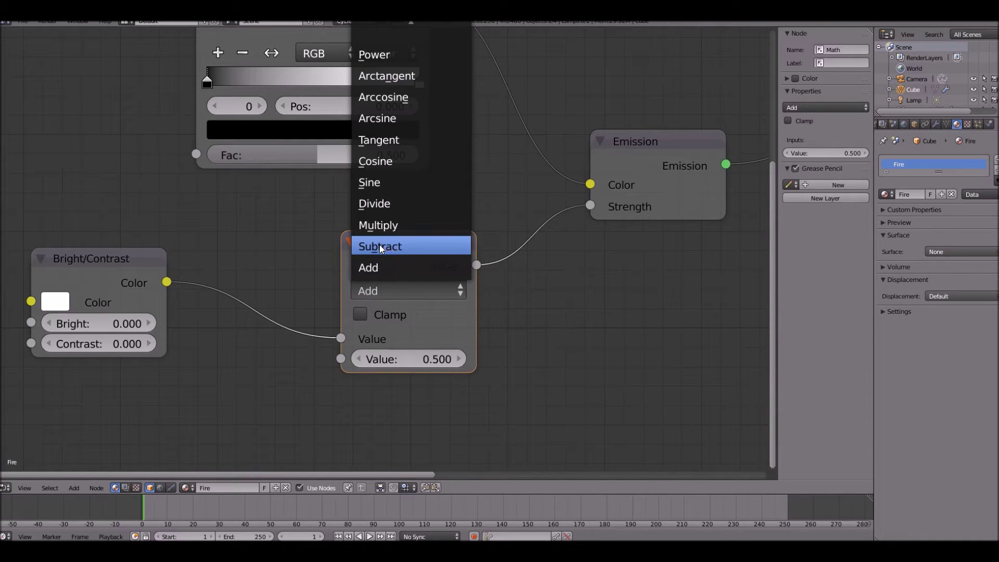
pyautogui.click(440, 290)
pyautogui.click(416, 290)
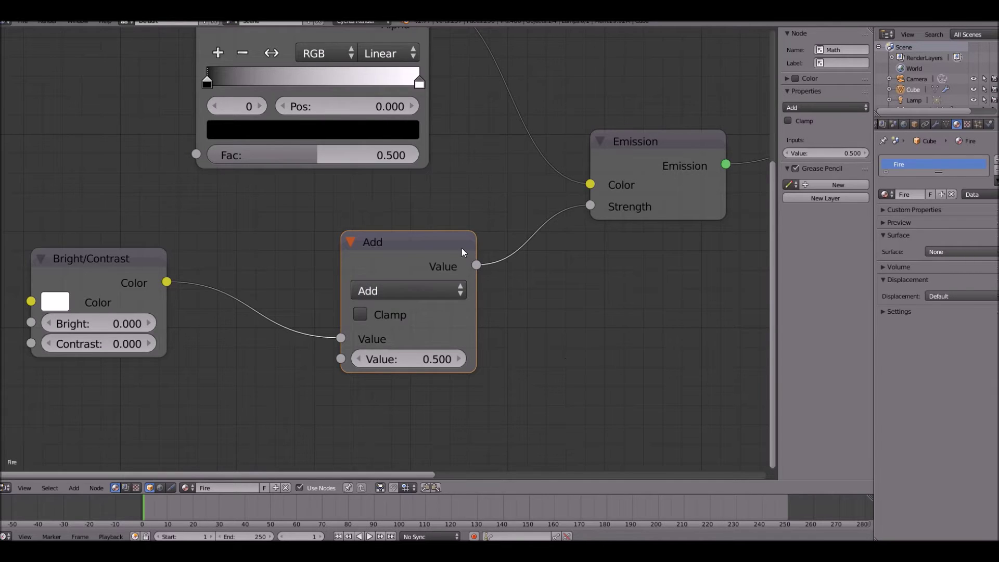
pyautogui.click(413, 289)
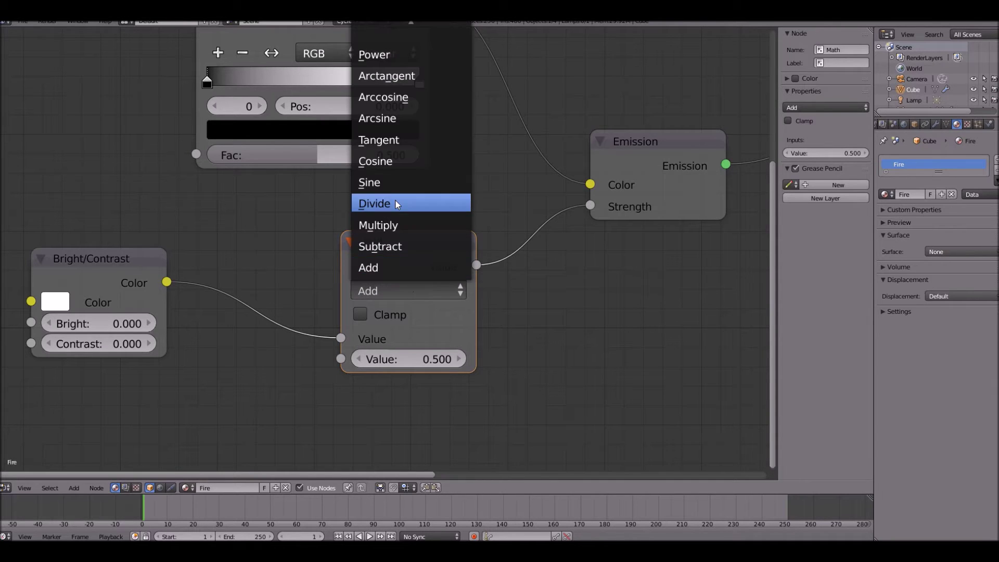
pyautogui.click(456, 232)
# Nudge the Bright/Contrast node, then add an Attribute node and connect its Fac output to the ColorRamp Fac input.
pyautogui.scroll(-2, 318, 291)
pyautogui.click(227, 269)
pyautogui.moveTo(226, 268)
pyautogui.mouseDown()
pyautogui.moveTo(322, 279)
pyautogui.moveTo(213, 274)
pyautogui.mouseUp()
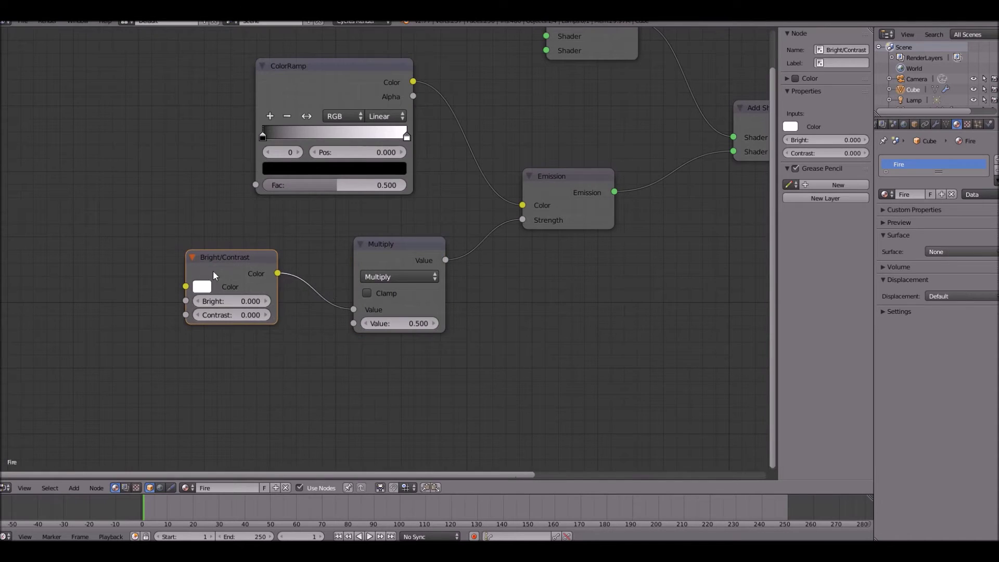
pyautogui.moveTo(391, 343); pyautogui.dragTo(516, 371, button='middle')
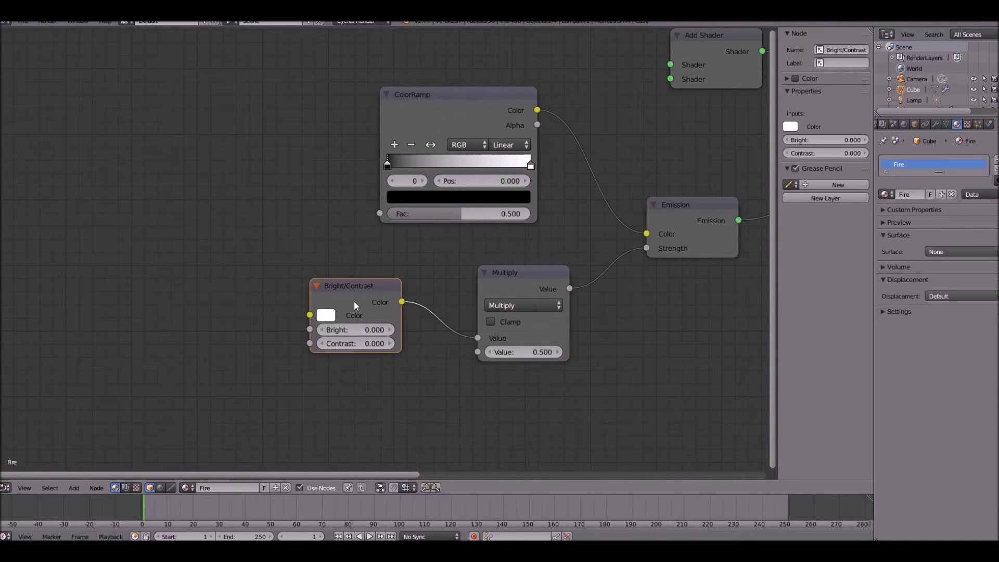
pyautogui.scroll(-4, 355, 301)
pyautogui.hotkey('shift', 'a')
pyautogui.click(362, 281)
pyautogui.write('at')
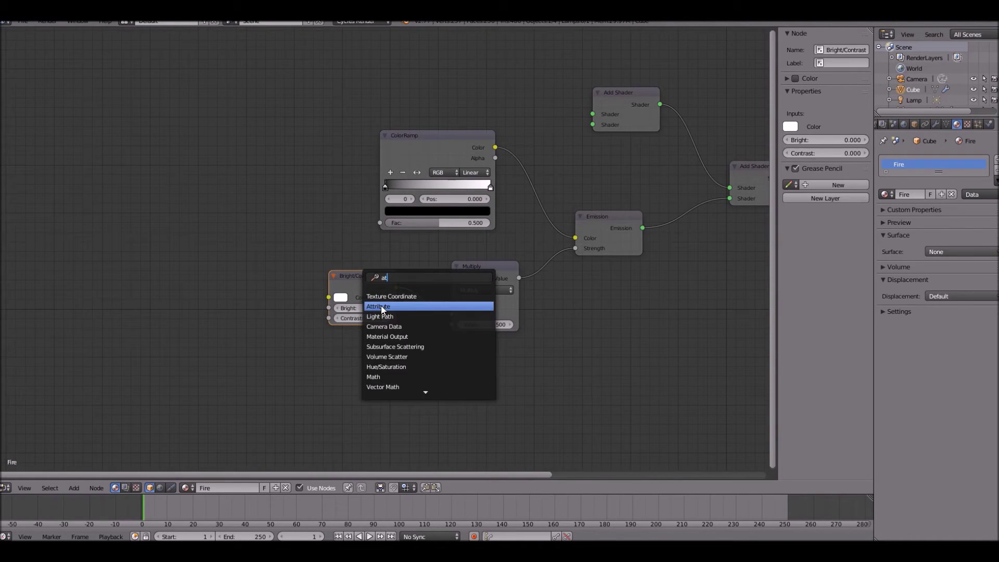
pyautogui.click(380, 305)
pyautogui.moveTo(285, 249); pyautogui.dragTo(377, 224)
# Connect the Attribute node's Fac output to the Color input of the Bright/Contrast node, removing any link to Contrast.
pyautogui.moveTo(284, 251); pyautogui.dragTo(328, 317)
pyautogui.scroll(2, 336, 311)
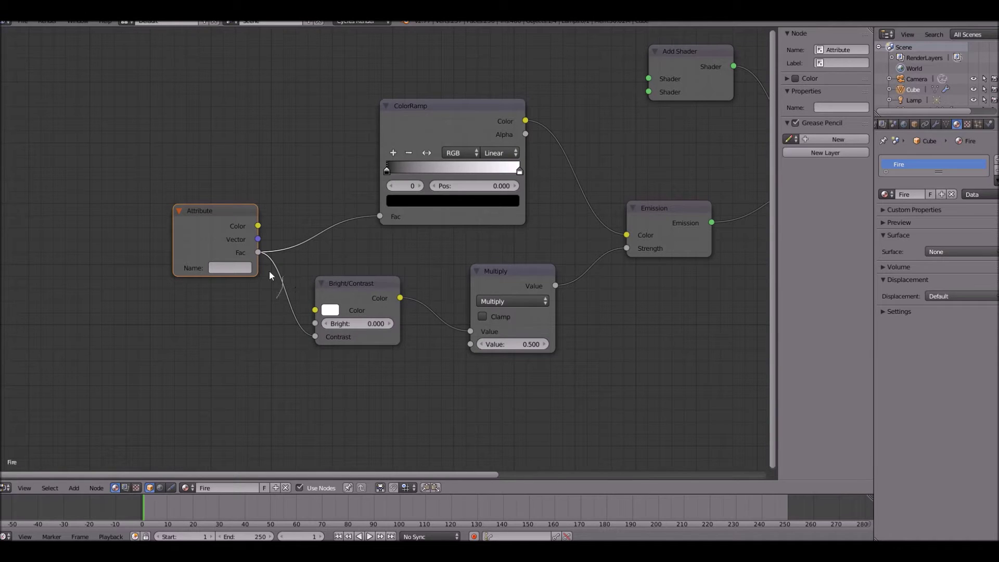
pyautogui.keyDown('ctrl'); pyautogui.moveTo(269, 270); pyautogui.dragTo(273, 273, button='right'); pyautogui.keyUp('ctrl')
pyautogui.moveTo(258, 252); pyautogui.dragTo(315, 312)
pyautogui.scroll(2, 315, 313)
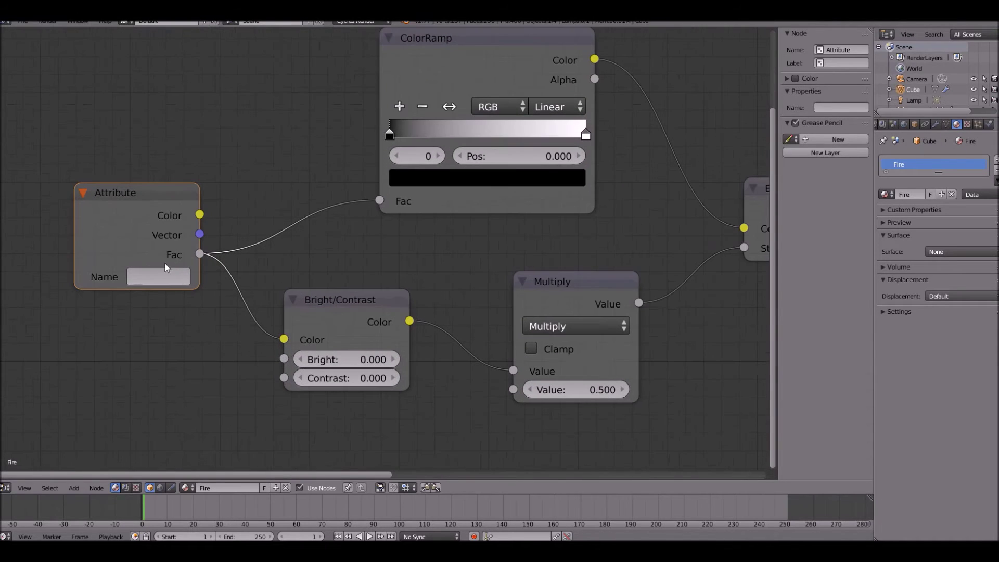
# Set the Attribute node's name to flame.
pyautogui.scroll(-2, 159, 254)
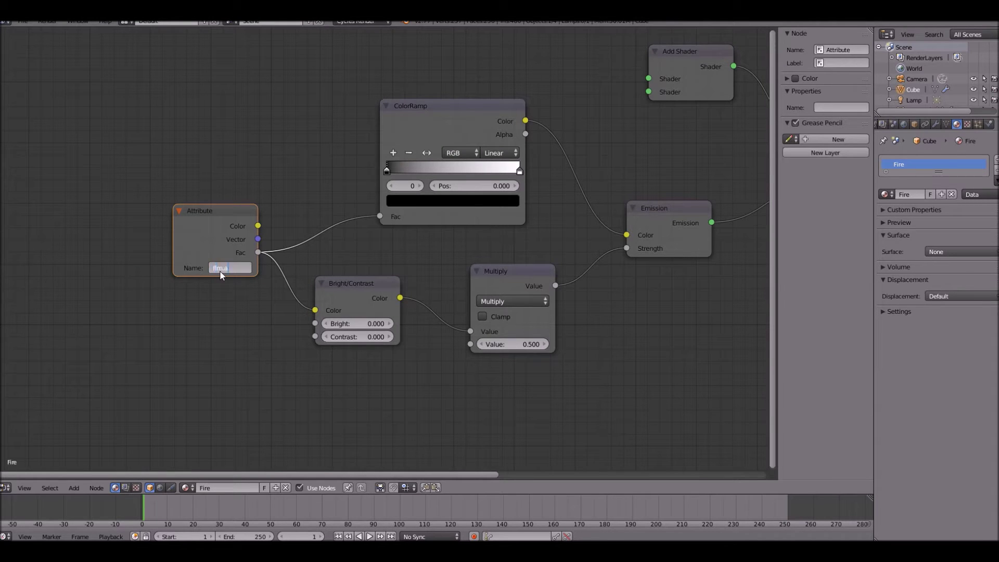
pyautogui.write('flame')
pyautogui.press('Return')
pyautogui.scroll(-2, 426, 299)
pyautogui.press('Home')
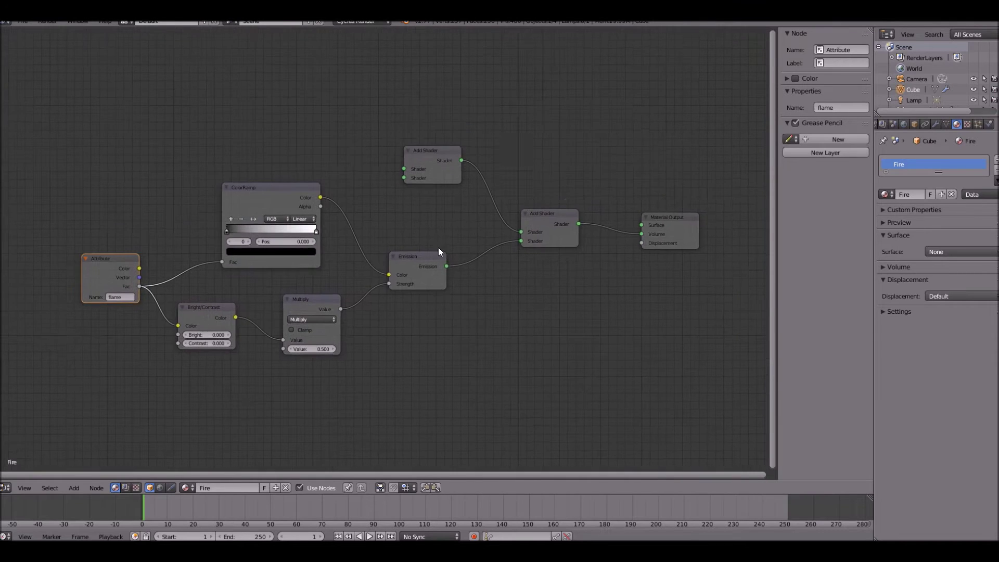
# Move the Attribute, ColorRamp, Bright/Contrast, Multiply and Emission nodes together downward, away from the upper Add Shader.
pyautogui.scroll(3, 434, 258)
pyautogui.scroll(-5, 385, 272)
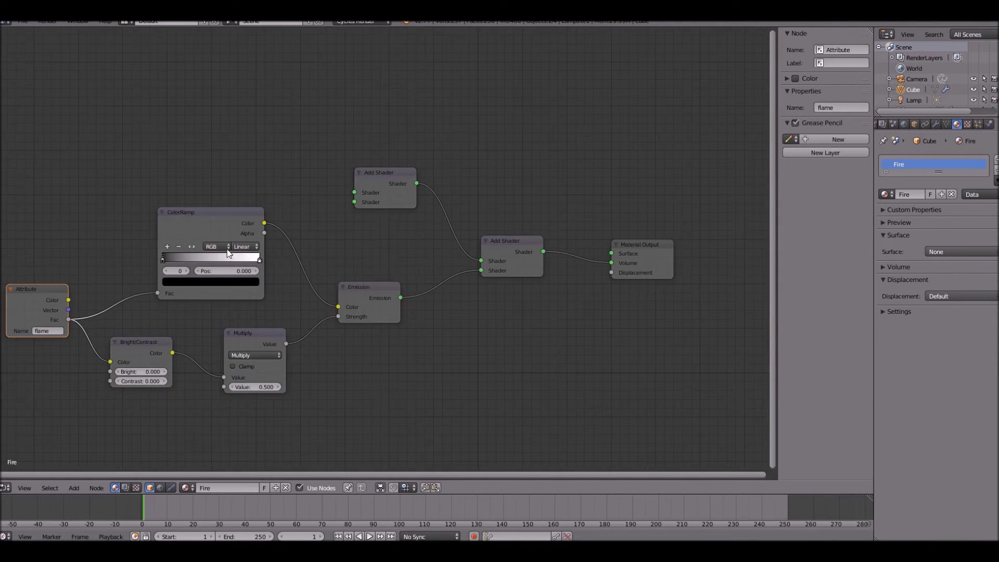
pyautogui.moveTo(121, 213); pyautogui.dragTo(289, 290)
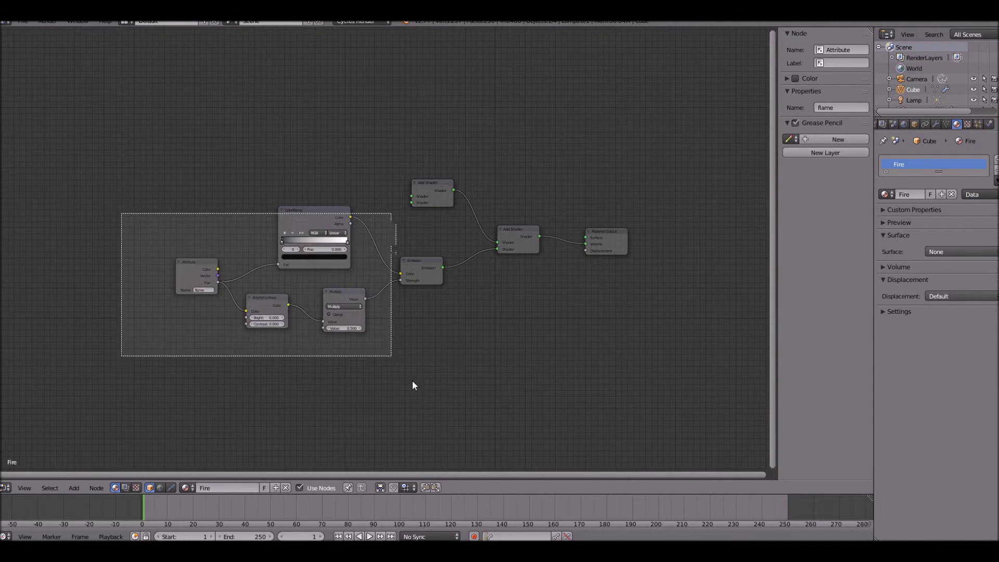
pyautogui.moveTo(412, 385); pyautogui.dragTo(349, 348)
pyautogui.scroll(3, 359, 312)
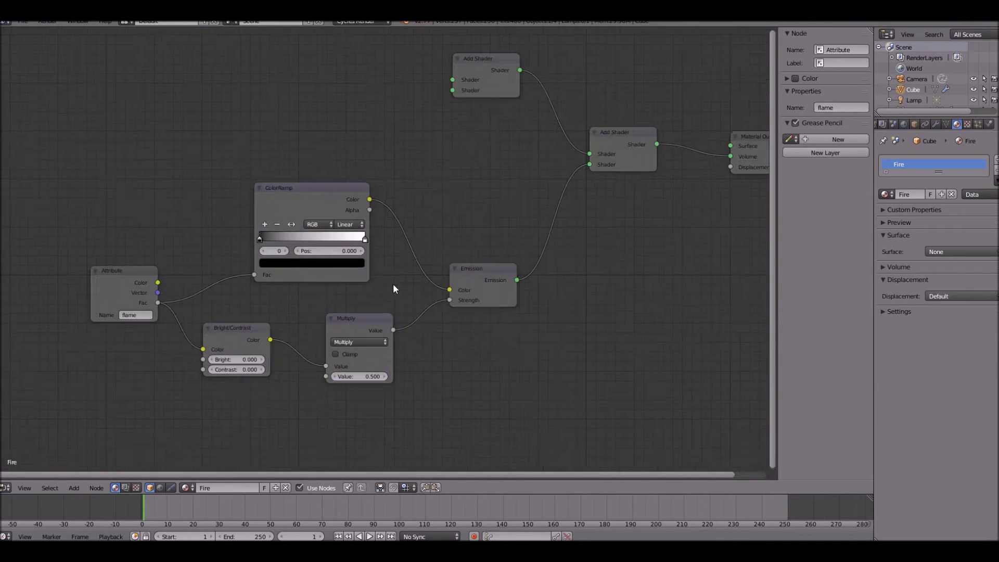
# Move the Material Output node farther right of the Add Shader, leaving it expanded.
pyautogui.scroll(5, 392, 284)
pyautogui.moveTo(517, 234); pyautogui.dragTo(259, 256, button='middle')
pyautogui.scroll(-1, 476, 133)
pyautogui.click(628, 114)
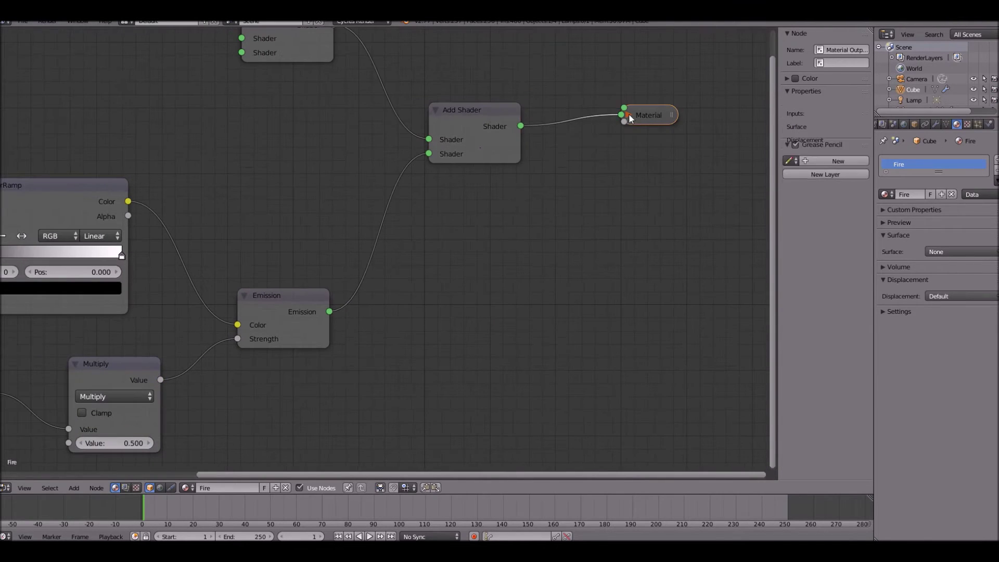
pyautogui.click(629, 114)
pyautogui.scroll(-1, 541, 135)
pyautogui.moveTo(388, 76); pyautogui.dragTo(433, 193, button='middle')
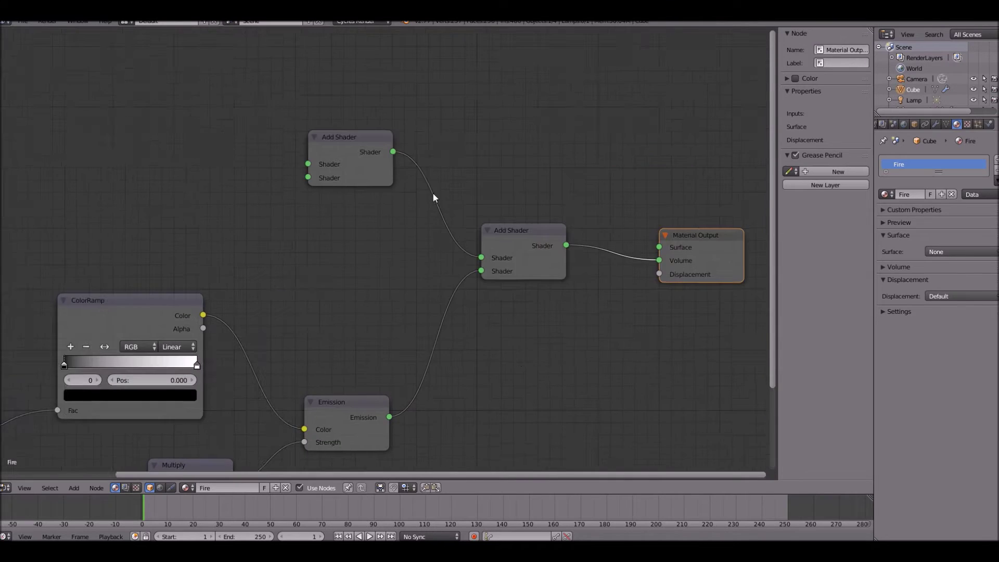
pyautogui.scroll(-3, 434, 198)
pyautogui.moveTo(459, 273); pyautogui.dragTo(541, 342, button='middle')
pyautogui.press('g')
pyautogui.click(469, 294)
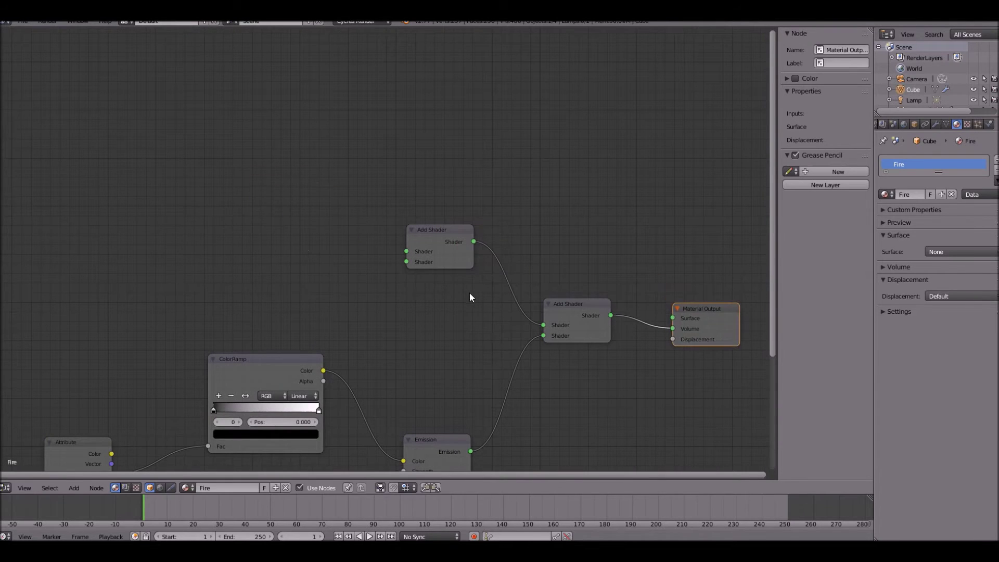
pyautogui.press('g')
pyautogui.click(512, 302)
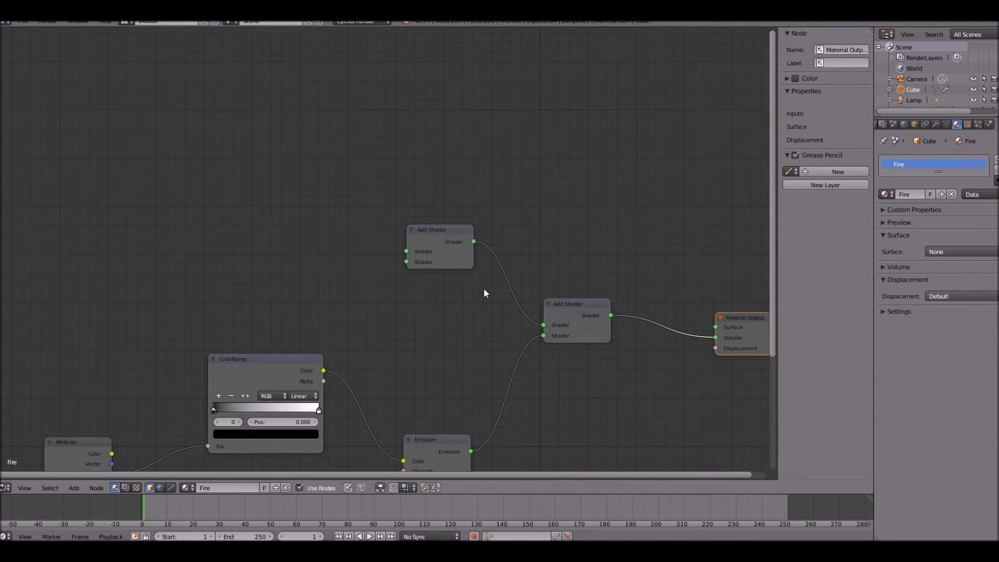
pyautogui.moveTo(575, 317); pyautogui.dragTo(499, 257, button='middle')
# Examine how the flame attribute passes through the ColorRamp, Bright/Contrast and Multiply nodes into the Emission Color and Strength.
pyautogui.scroll(3, 499, 258)
pyautogui.scroll(1, 405, 278)
pyautogui.scroll(-1, 364, 285)
pyautogui.moveTo(322, 285); pyautogui.dragTo(454, 208, button='middle')
pyautogui.scroll(3, 435, 244)
pyautogui.moveTo(417, 282); pyautogui.dragTo(443, 196, button='middle')
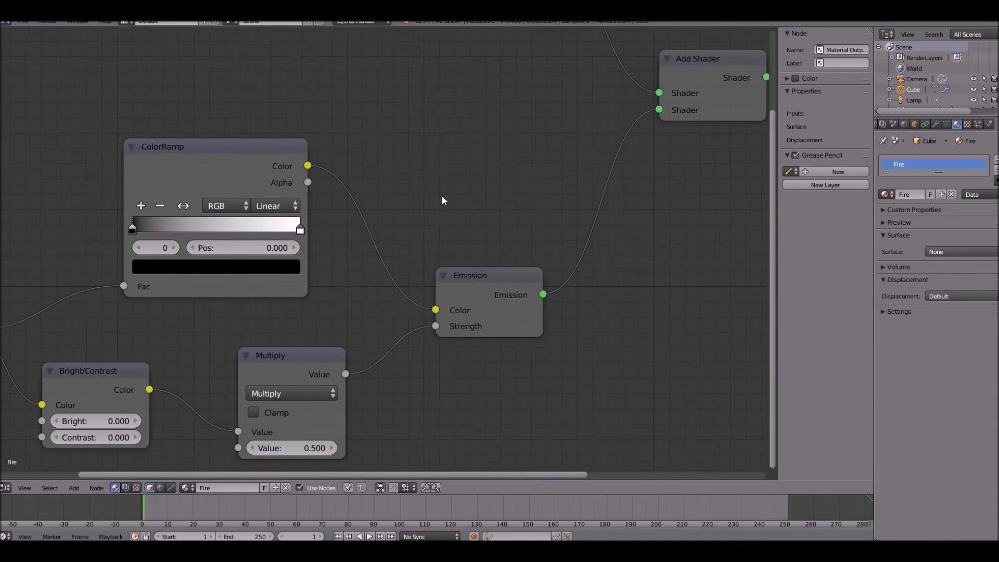
pyautogui.click(479, 304)
pyautogui.moveTo(367, 264); pyautogui.dragTo(471, 191, button='middle')
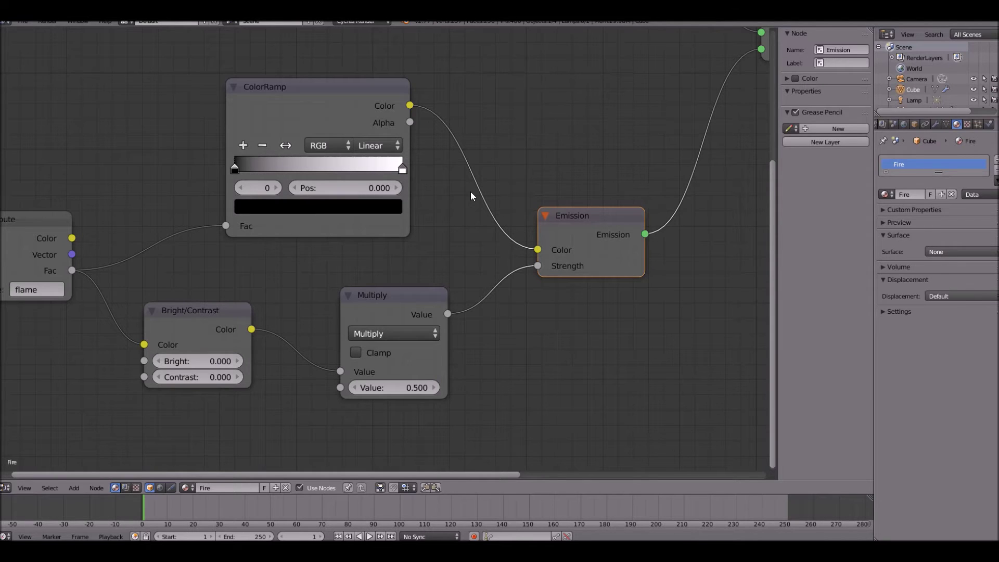
pyautogui.scroll(3, 385, 262)
pyautogui.moveTo(383, 181); pyautogui.dragTo(433, 219, button='middle')
pyautogui.click(356, 120)
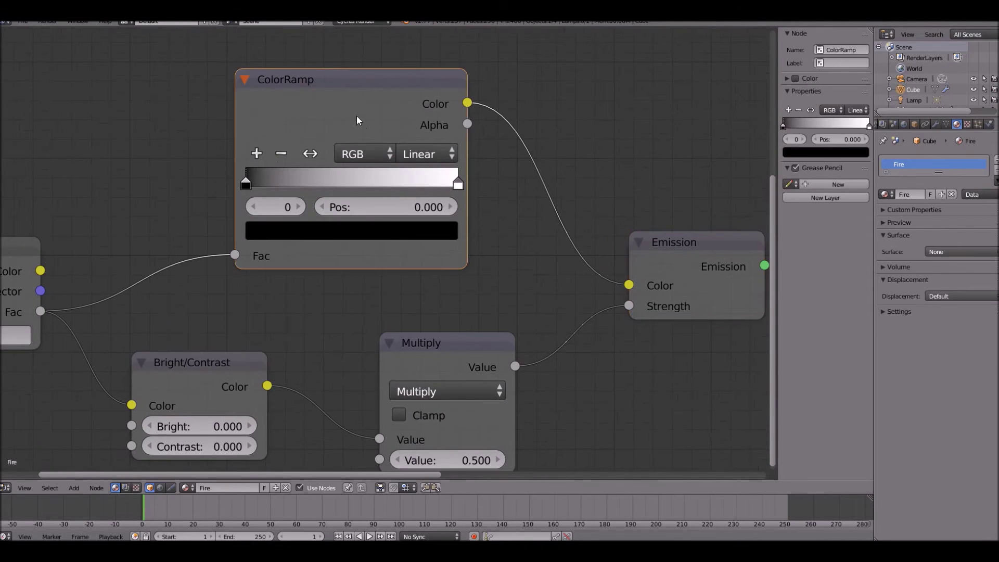
pyautogui.scroll(1, 357, 115)
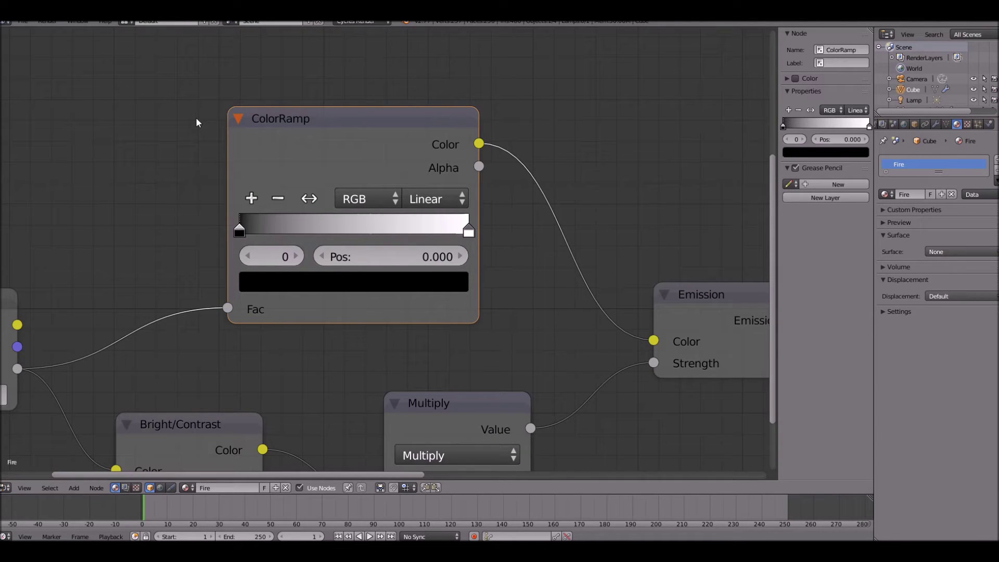
pyautogui.moveTo(331, 188); pyautogui.dragTo(344, 111, button='middle')
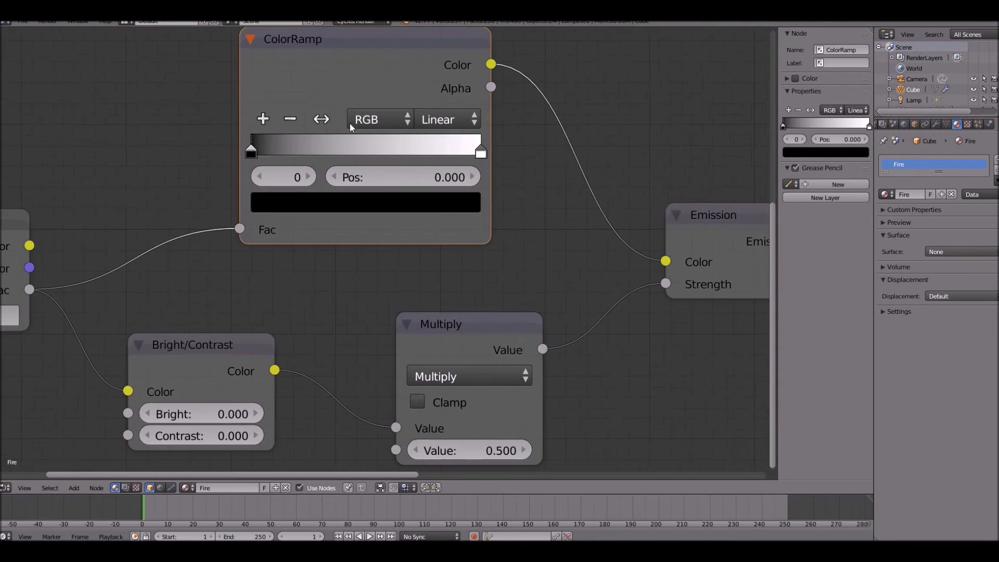
pyautogui.scroll(-4, 435, 257)
pyautogui.moveTo(443, 249); pyautogui.dragTo(396, 164, button='middle')
pyautogui.scroll(5, 403, 182)
pyautogui.click(430, 259)
pyautogui.click(422, 242)
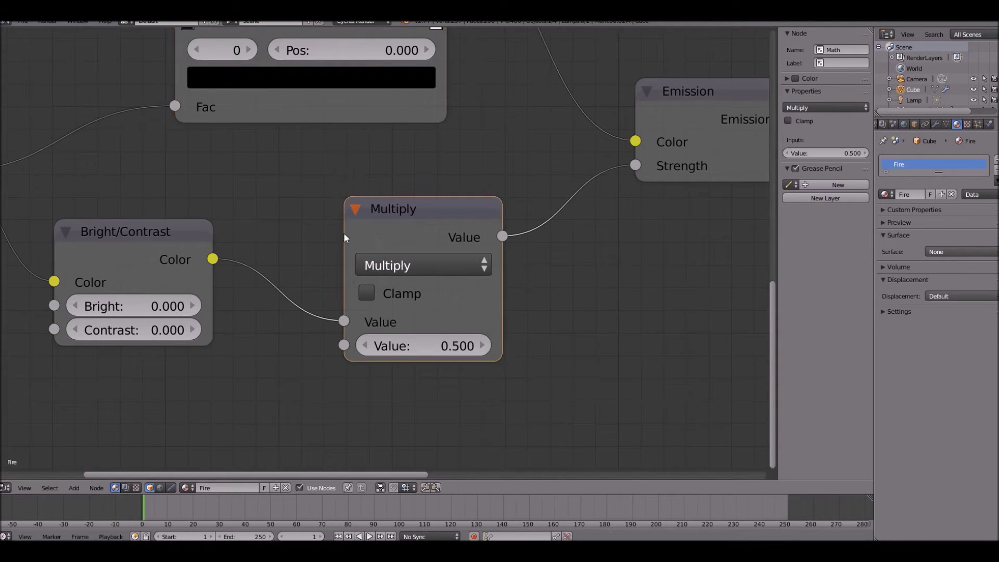
pyautogui.scroll(-2, 208, 254)
pyautogui.moveTo(193, 259); pyautogui.dragTo(323, 292, button='middle')
pyautogui.click(325, 291)
pyautogui.click(502, 263)
pyautogui.moveTo(507, 266); pyautogui.dragTo(346, 329, button='middle')
pyautogui.click(606, 218)
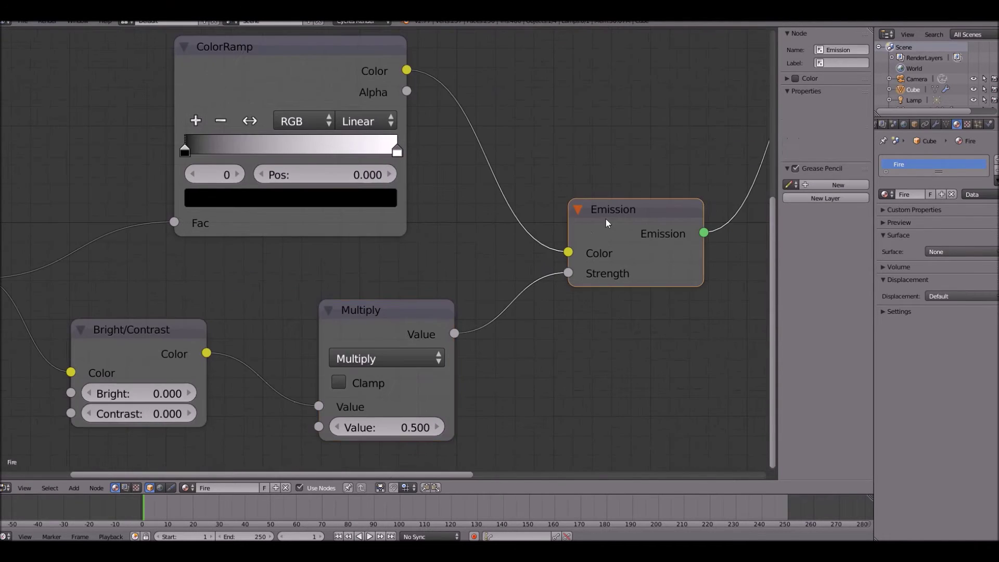
pyautogui.moveTo(478, 320); pyautogui.dragTo(300, 353, button='middle')
pyautogui.scroll(-5, 416, 248)
pyautogui.moveTo(294, 247); pyautogui.dragTo(464, 266, button='middle')
# Move the ColorRamp node closer to the Emission node and shift the Attribute node slightly upward.
pyautogui.click(337, 183)
pyautogui.scroll(-1, 491, 220)
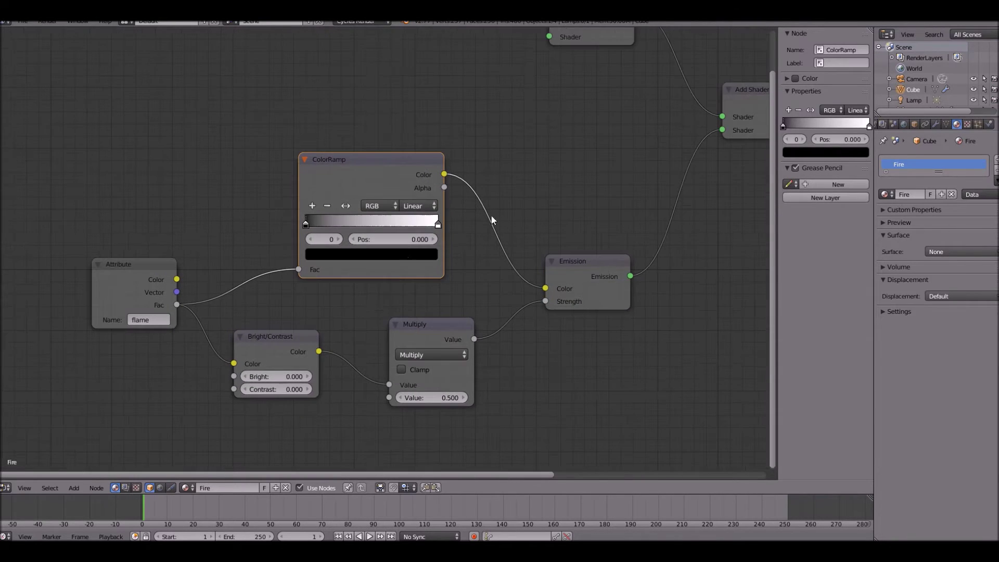
pyautogui.press('g')
pyautogui.click(451, 130)
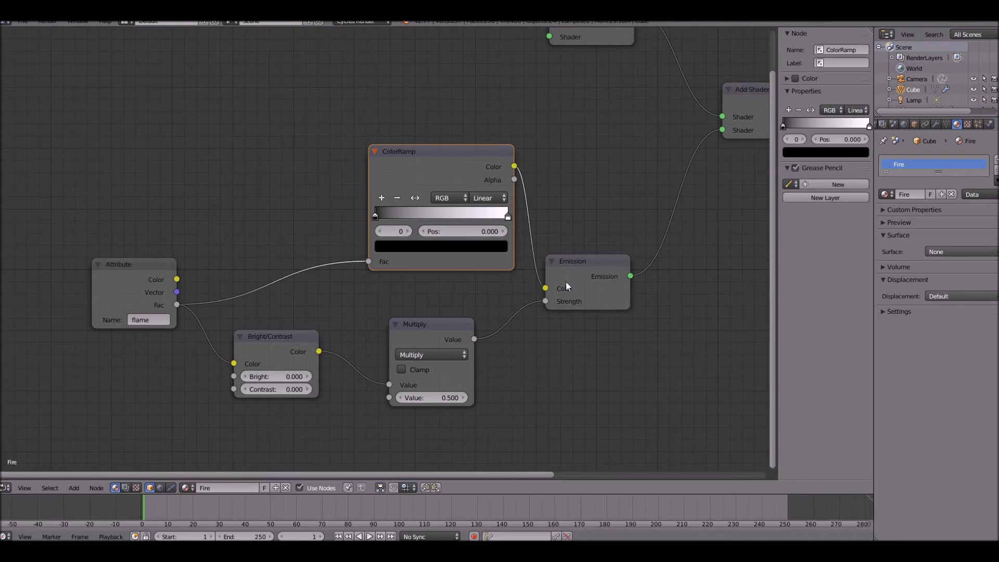
pyautogui.click(566, 280)
pyautogui.moveTo(420, 171); pyautogui.dragTo(387, 175)
pyautogui.moveTo(124, 278)
pyautogui.mouseDown()
pyautogui.moveTo(85, 198)
pyautogui.moveTo(120, 264)
pyautogui.mouseUp()
pyautogui.click(275, 337)
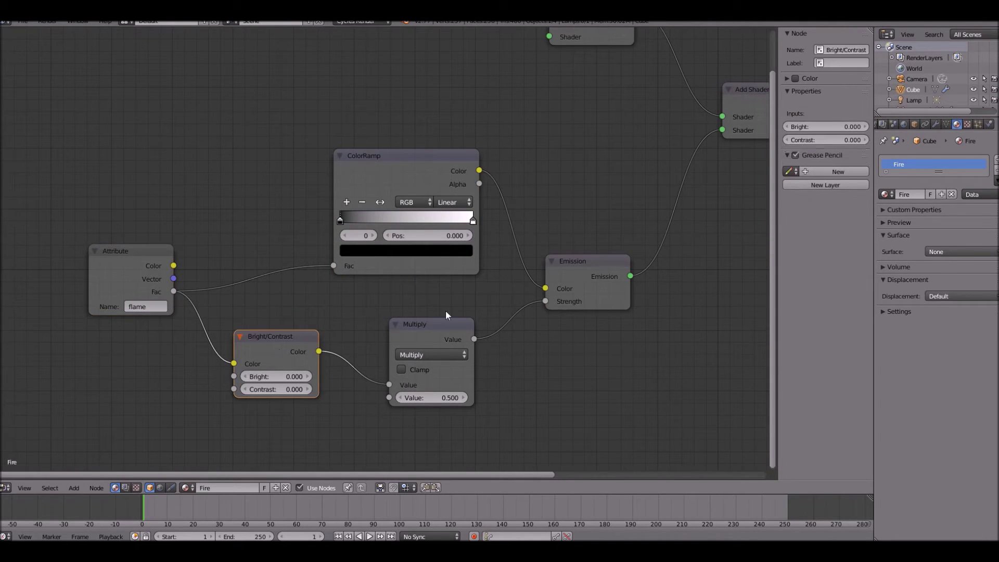
# Examine the flame chain's Multiply, Emission, Attribute and Bright/Contrast nodes and how they connect.
pyautogui.click(438, 326)
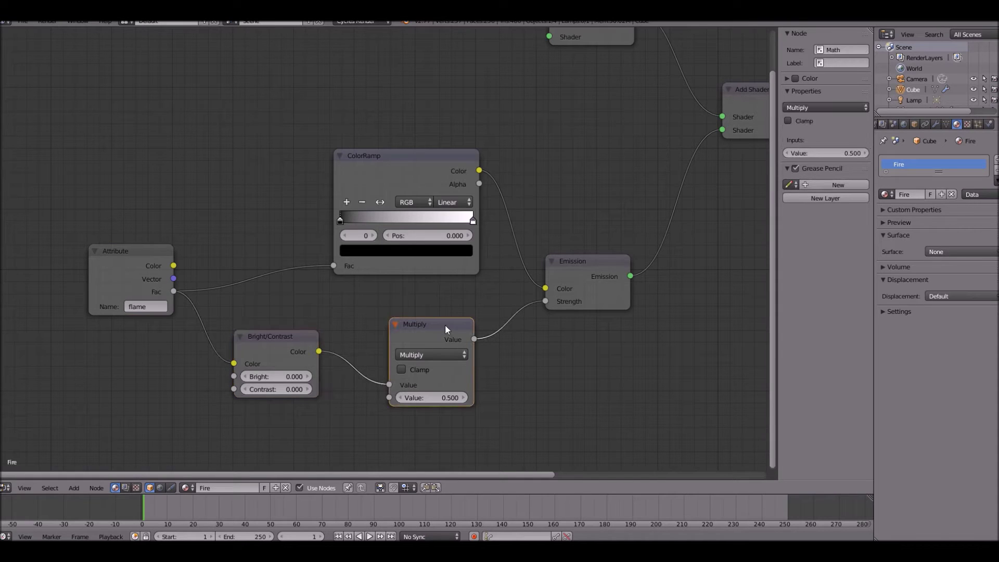
pyautogui.click(594, 271)
pyautogui.scroll(2, 207, 238)
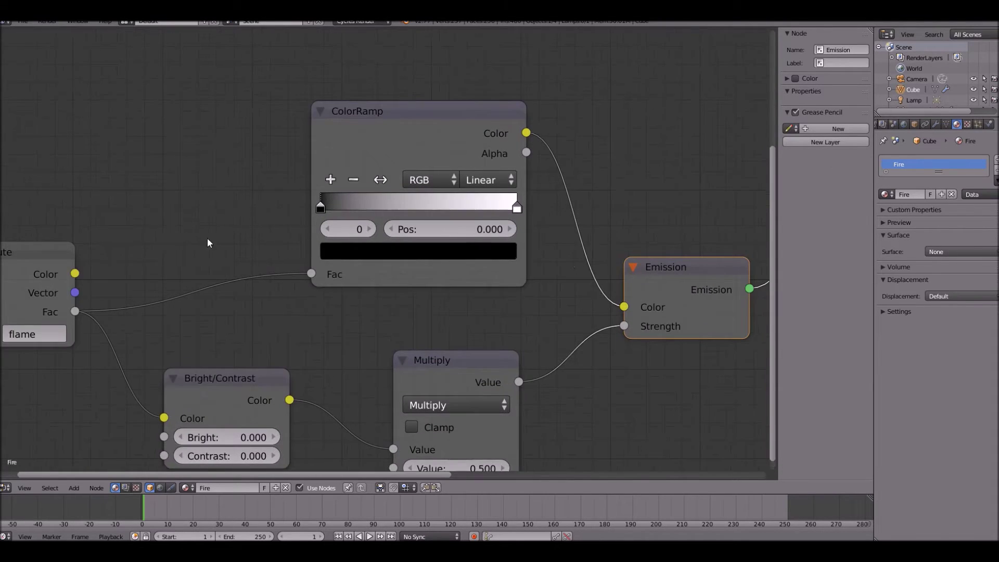
pyautogui.moveTo(207, 238); pyautogui.dragTo(366, 180, button='middle')
pyautogui.click(132, 241)
pyautogui.click(376, 324)
pyautogui.scroll(-4, 553, 276)
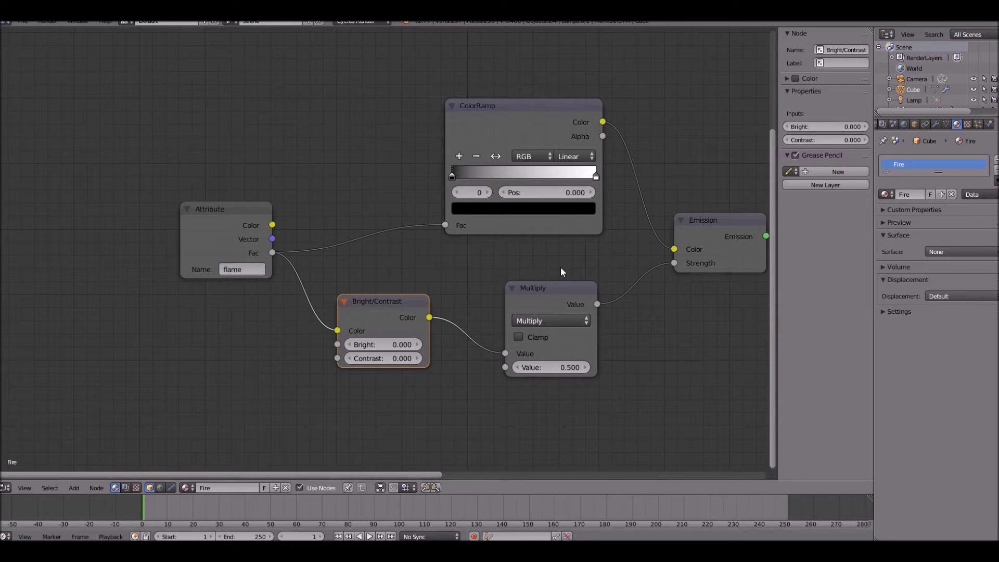
pyautogui.press('Home')
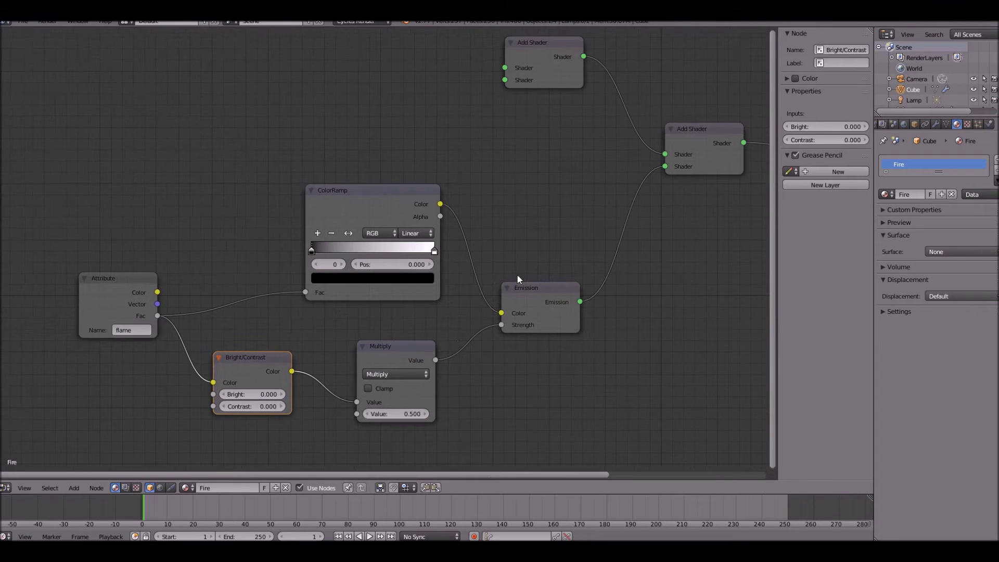
# Add a Volume Scatter node in the empty area before the upper Add Shader.
pyautogui.moveTo(624, 246); pyautogui.dragTo(626, 282, button='middle')
pyautogui.moveTo(387, 131); pyautogui.dragTo(432, 238, button='middle')
pyautogui.scroll(5, 432, 238)
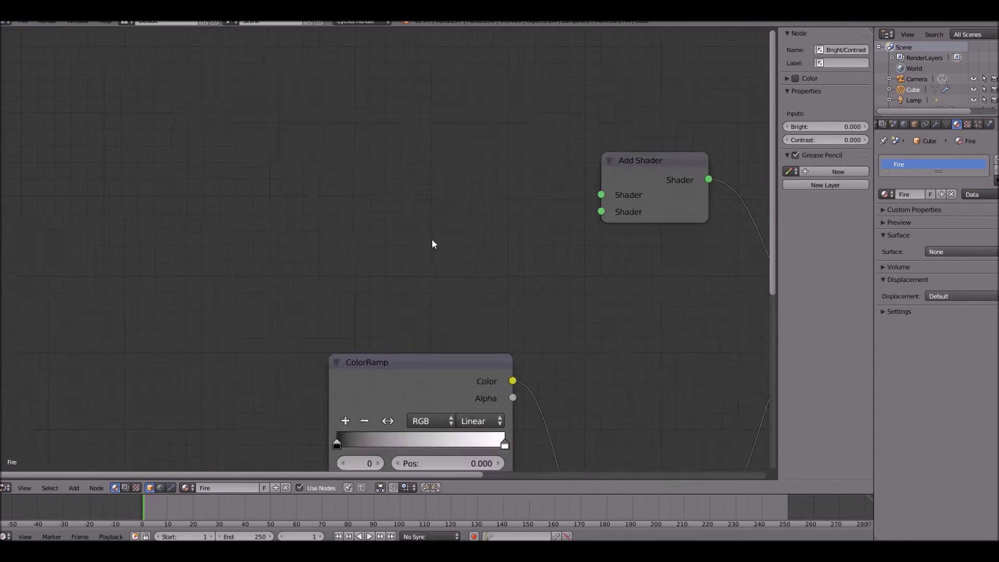
pyautogui.scroll(-2, 426, 211)
pyautogui.scroll(-1, 425, 211)
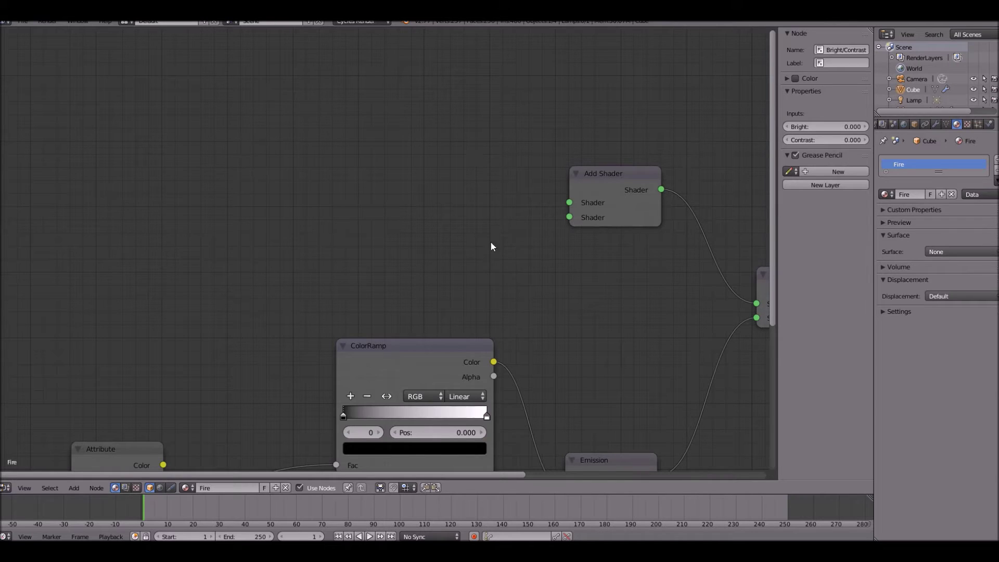
pyautogui.keyDown('shift'); pyautogui.scroll(2, 490, 242); pyautogui.keyUp('shift')
pyautogui.hotkey('shift', 'a')
pyautogui.click(398, 202)
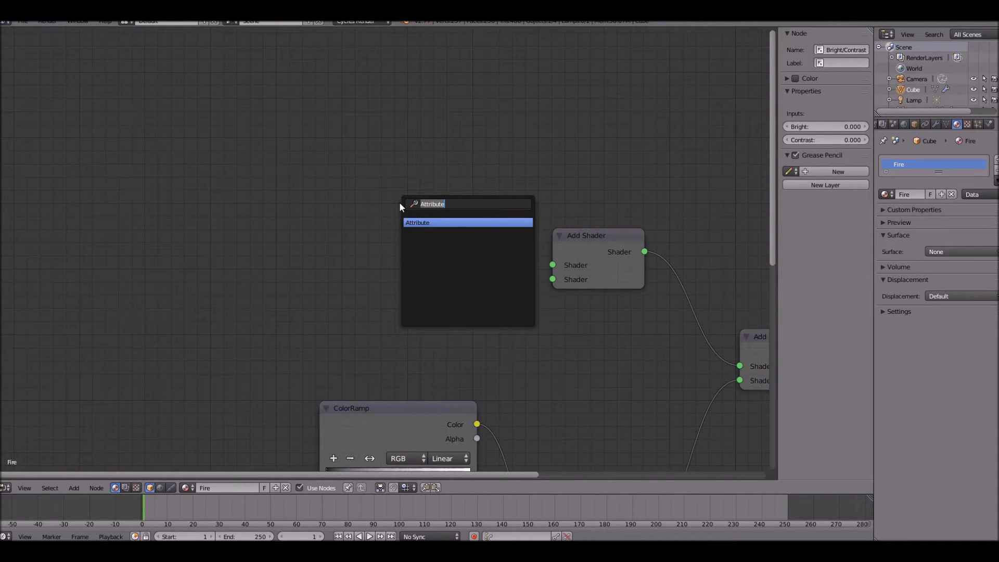
pyautogui.write('vol')
pyautogui.press('Down')
pyautogui.press('Return')
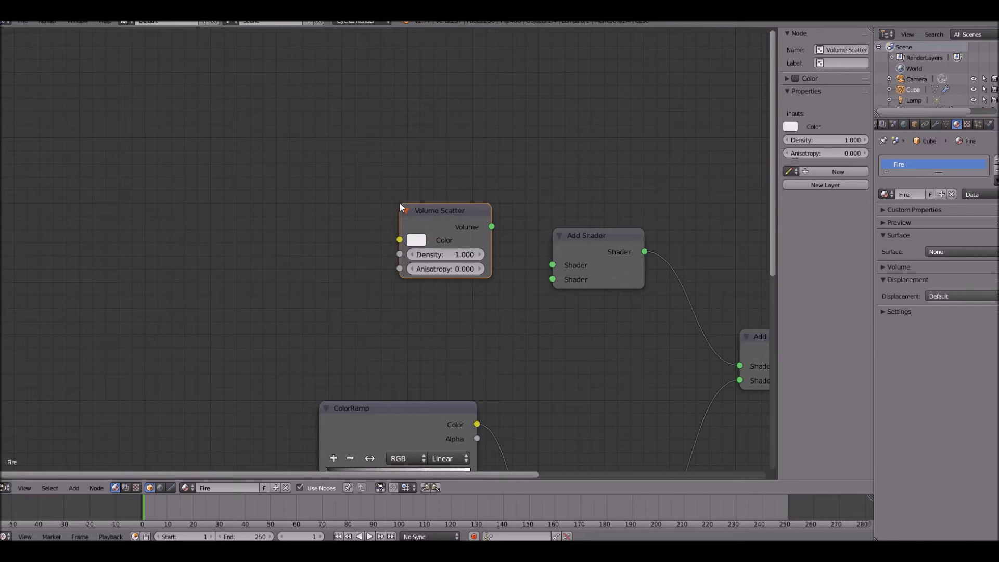
pyautogui.click(401, 202)
# Add a Volume Absorption node and place it directly below the Volume Scatter node.
pyautogui.hotkey('shift', 'a')
pyautogui.click(401, 201)
pyautogui.write('vol')
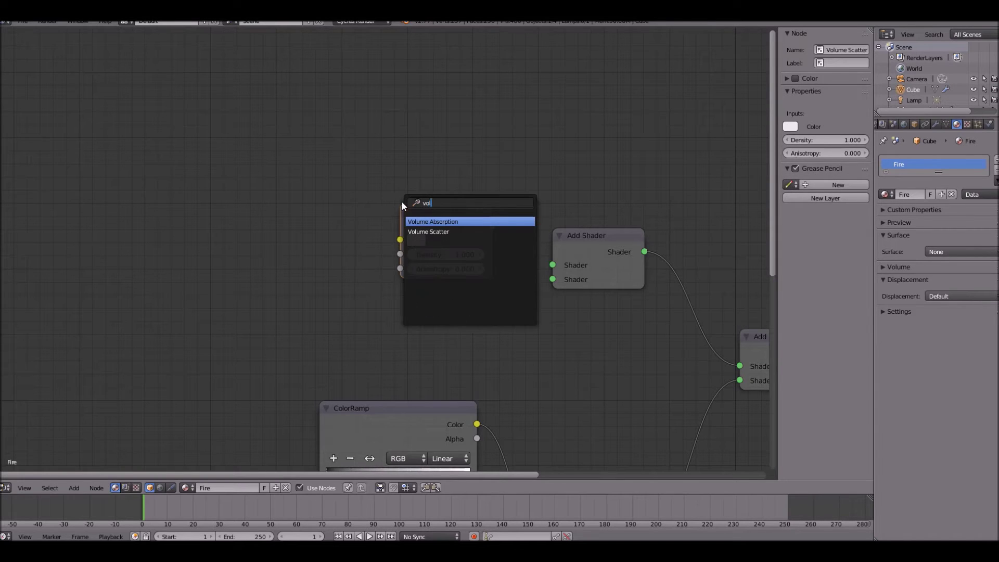
pyautogui.press('Return')
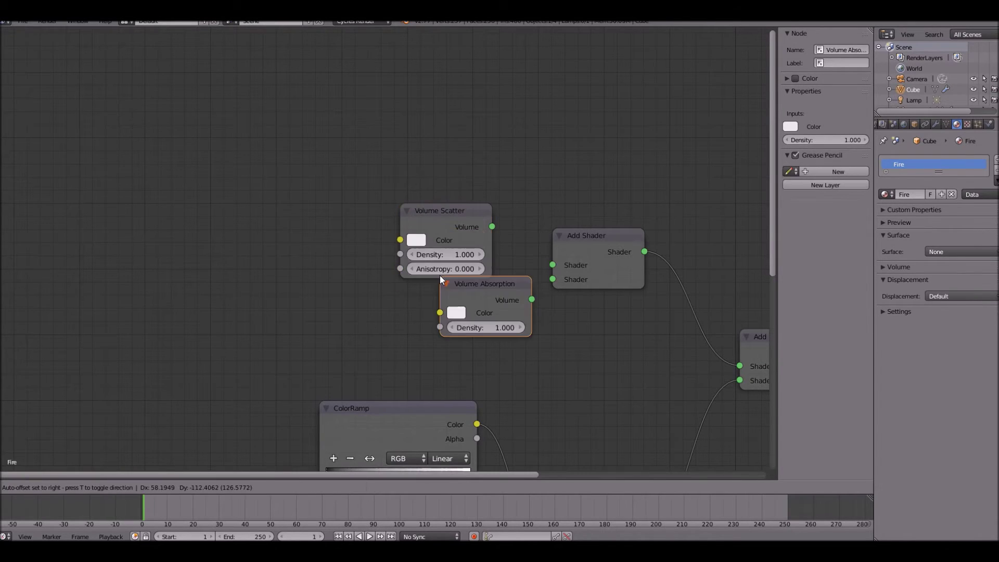
pyautogui.click(407, 288)
pyautogui.moveTo(431, 297); pyautogui.dragTo(411, 298)
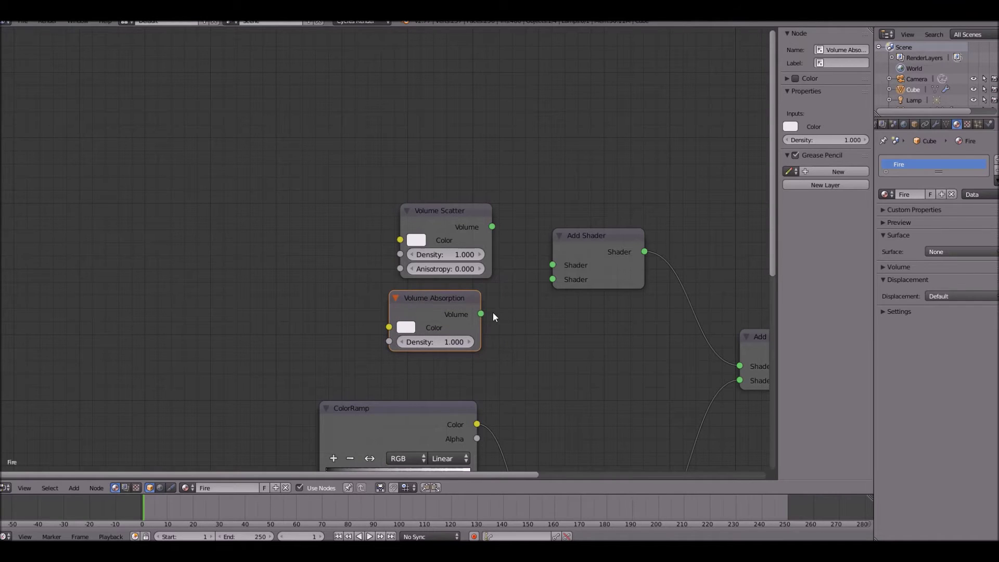
# Connect Volume Scatter and Volume Absorption to the upper Add Shader's first and second inputs, and align Volume Absorption under Volume Scatter.
pyautogui.moveTo(481, 314); pyautogui.dragTo(549, 280)
pyautogui.moveTo(491, 227); pyautogui.dragTo(544, 262)
pyautogui.scroll(2, 484, 288)
pyautogui.moveTo(498, 346); pyautogui.dragTo(516, 346)
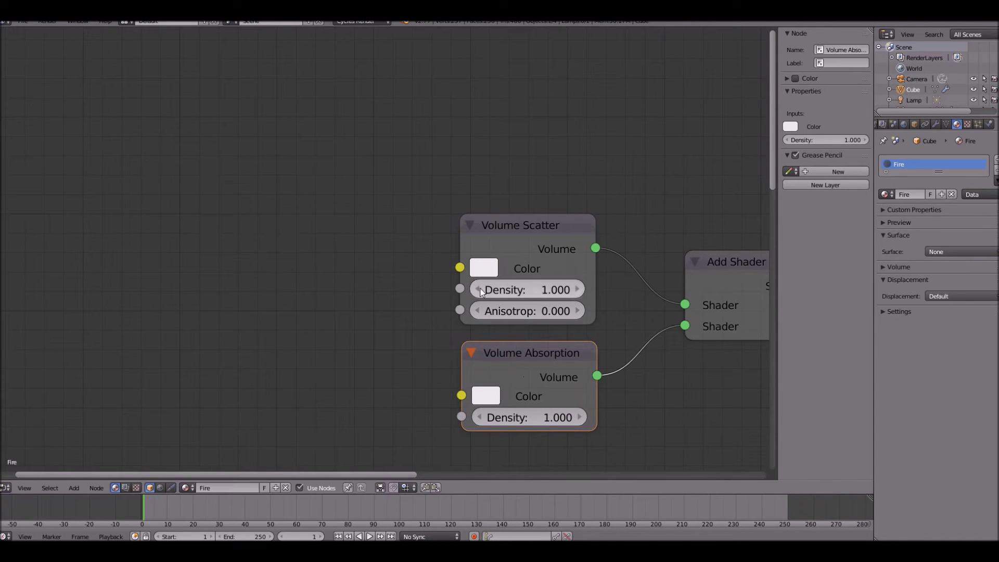
pyautogui.hotkey('shift', 'a')
pyautogui.click(324, 259)
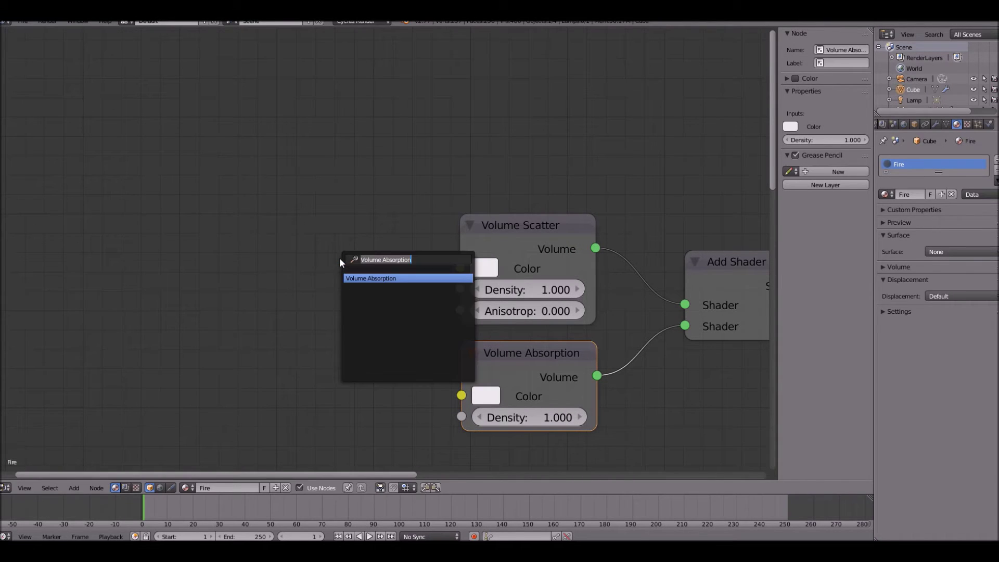
pyautogui.write('uv')
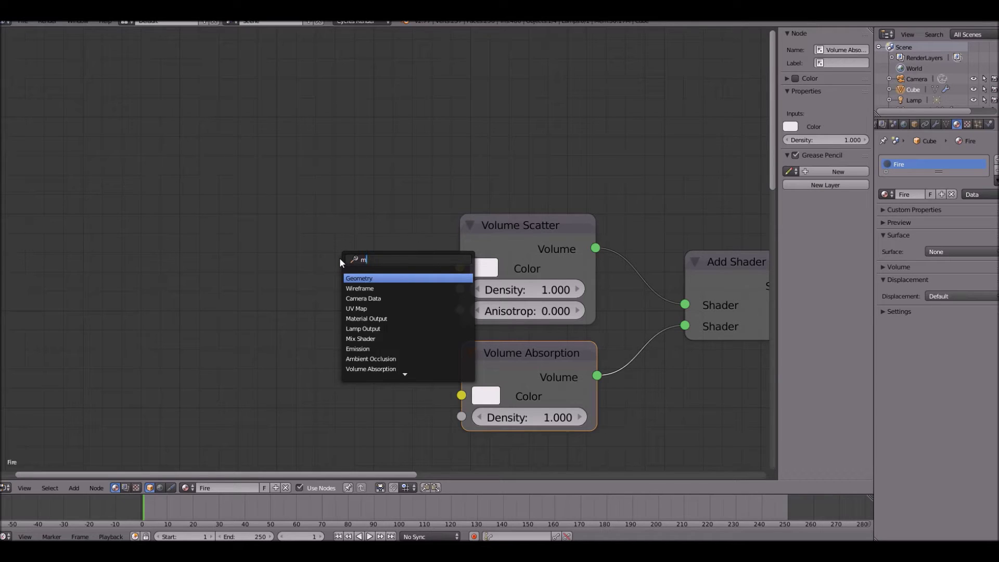
pyautogui.press('Return')
pyautogui.hotkey('ctrl', 'z')
# Add a Math node in front of the Volume Scatter node.
pyautogui.hotkey('shift', 'a')
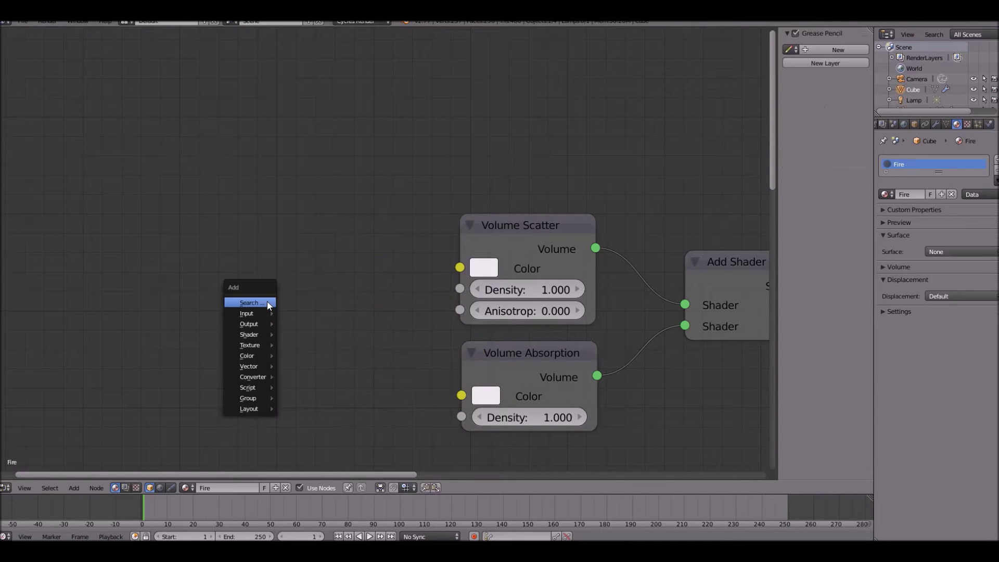
pyautogui.click(266, 301)
pyautogui.write('math')
pyautogui.press('Return')
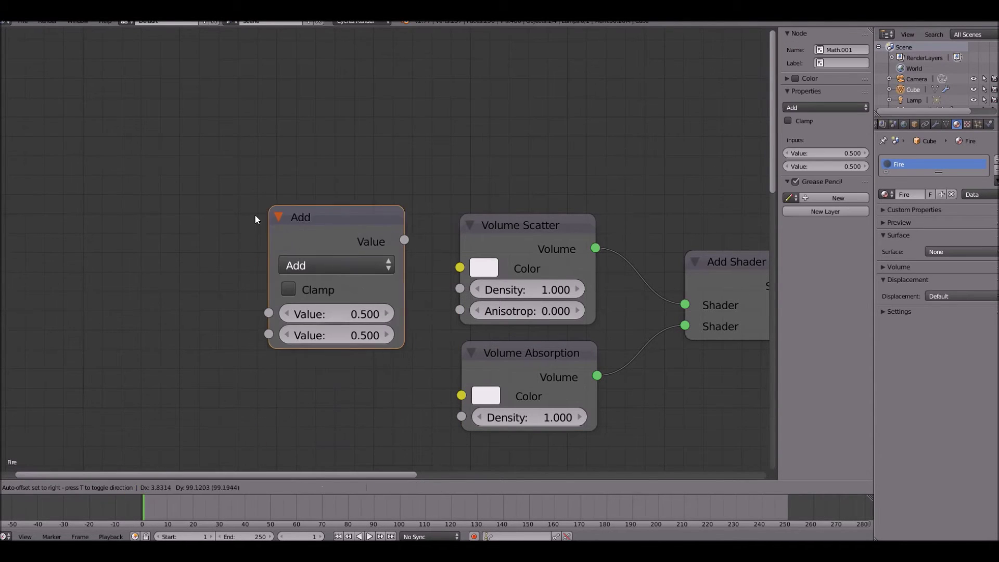
pyautogui.click(236, 215)
# Connect the new Math node's Value output to the Density inputs of both Volume Scatter and Volume Absorption.
pyautogui.moveTo(384, 243); pyautogui.dragTo(464, 287)
pyautogui.scroll(-1, 354, 247)
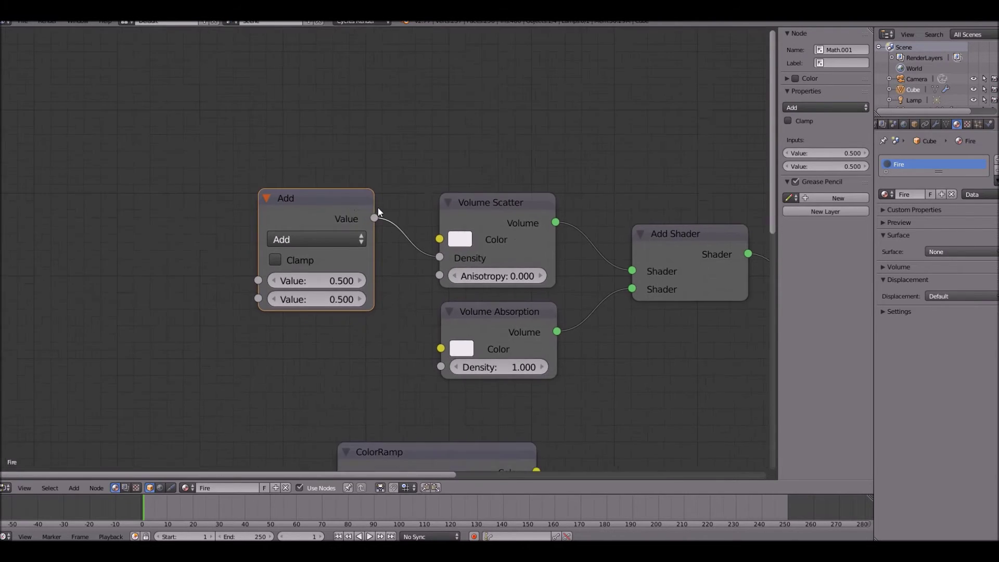
pyautogui.moveTo(377, 214); pyautogui.dragTo(448, 368)
# Add a Bright/Contrast node before the new Math node and connect its Color output to the Math node's first Value input.
pyautogui.moveTo(366, 335); pyautogui.dragTo(464, 356, button='middle')
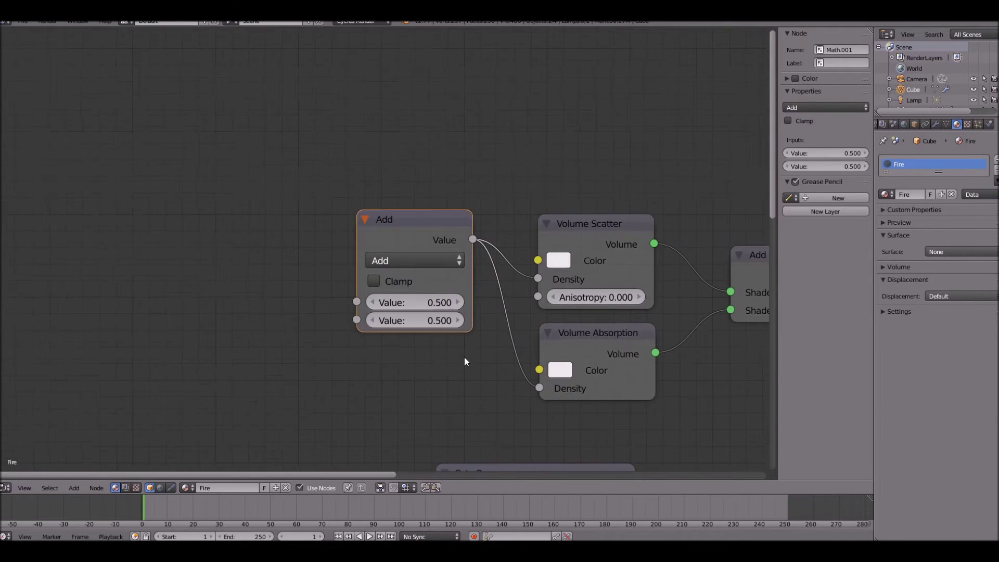
pyautogui.hotkey('shift', 'a')
pyautogui.click(299, 306)
pyautogui.write('bru')
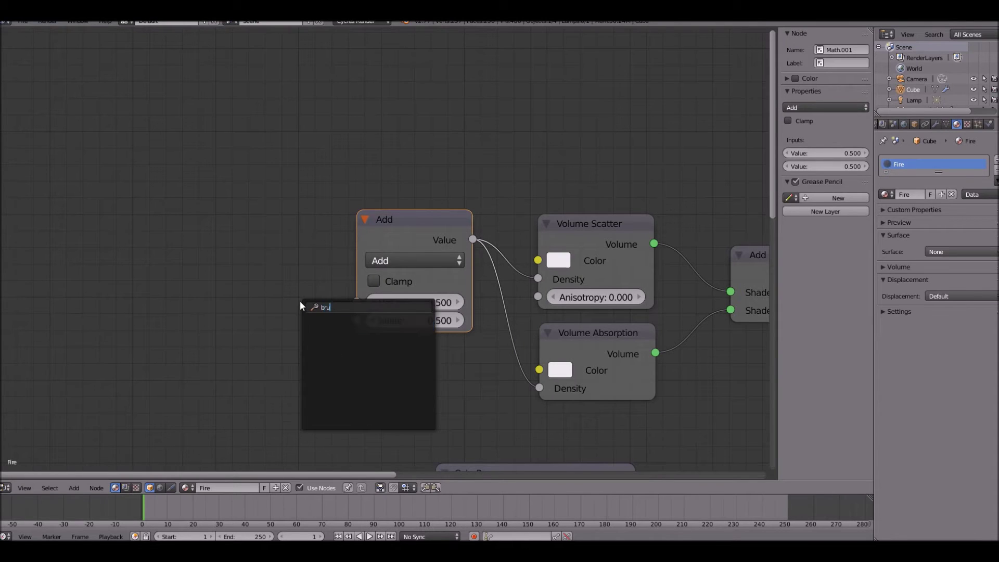
pyautogui.press('BackSpace')
pyautogui.write('i')
pyautogui.press('Down')
pyautogui.press('Return')
pyautogui.moveTo(257, 257); pyautogui.dragTo(357, 303)
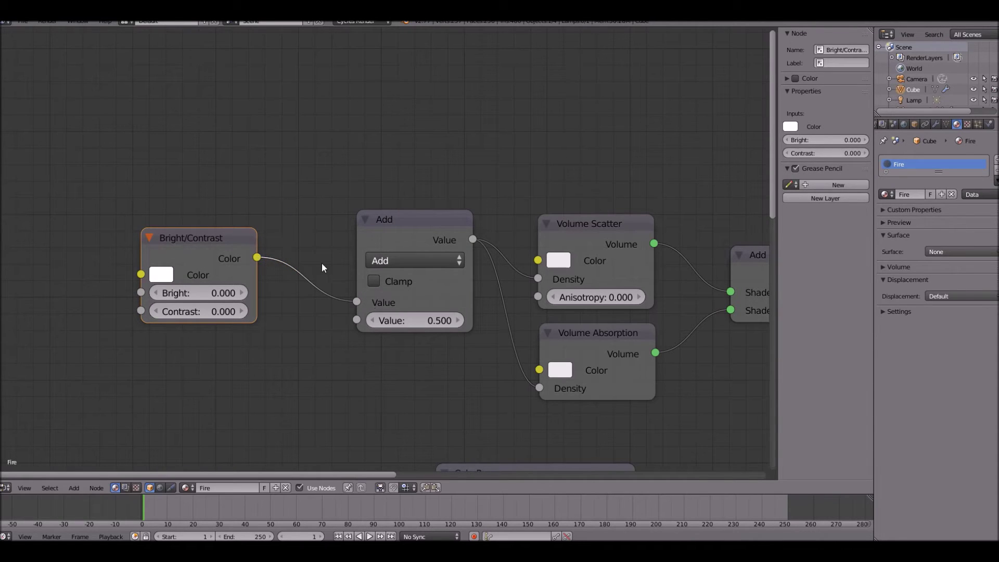
# Set the operation of the Math node feeding the volume densities to Multiply.
pyautogui.moveTo(297, 264); pyautogui.dragTo(338, 267, button='middle')
pyautogui.click(432, 260)
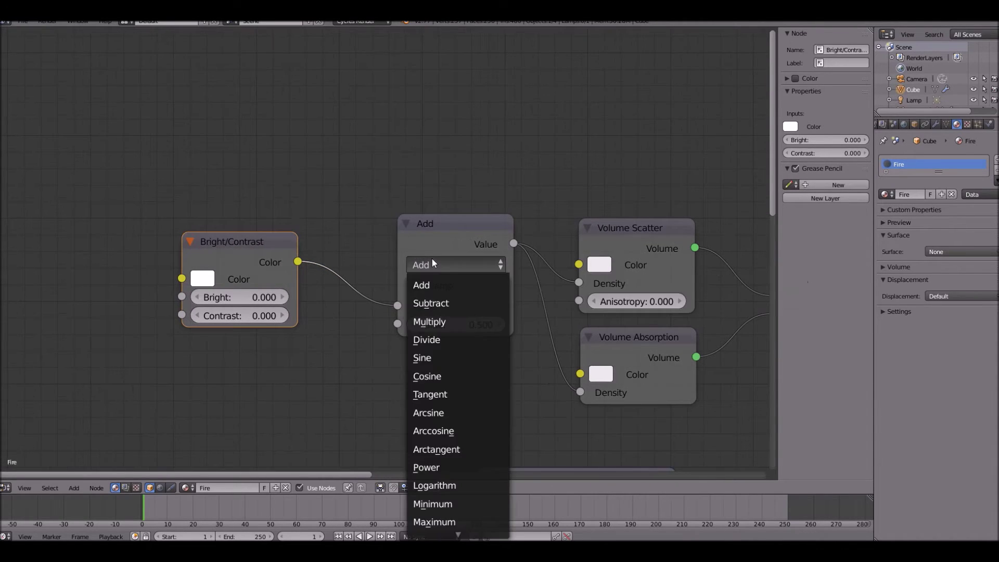
pyautogui.click(441, 316)
pyautogui.moveTo(175, 271); pyautogui.dragTo(314, 272, button='middle')
pyautogui.press('space')
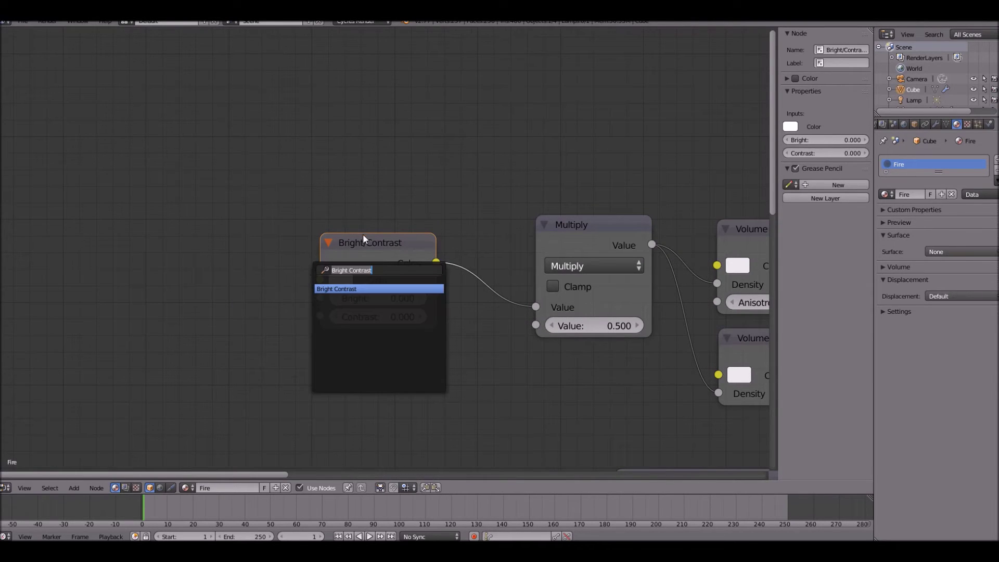
pyautogui.write('abso')
pyautogui.press('Return')
pyautogui.rightClick(123, 285)
# Add an Attribute node before the new Bright/Contrast node and connect its Fac output to the Color input.
pyautogui.hotkey('shift', 'a')
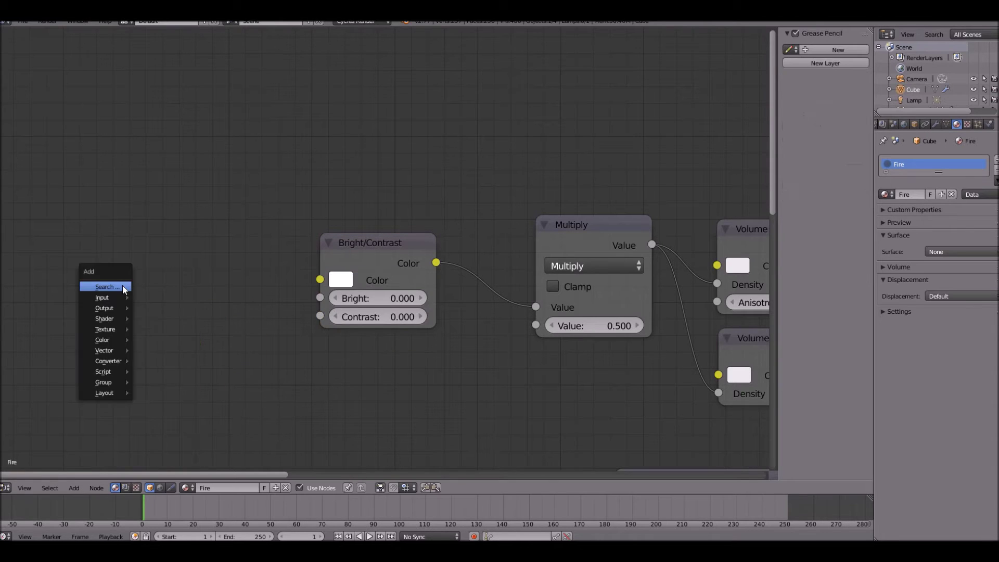
pyautogui.click(121, 285)
pyautogui.write('at')
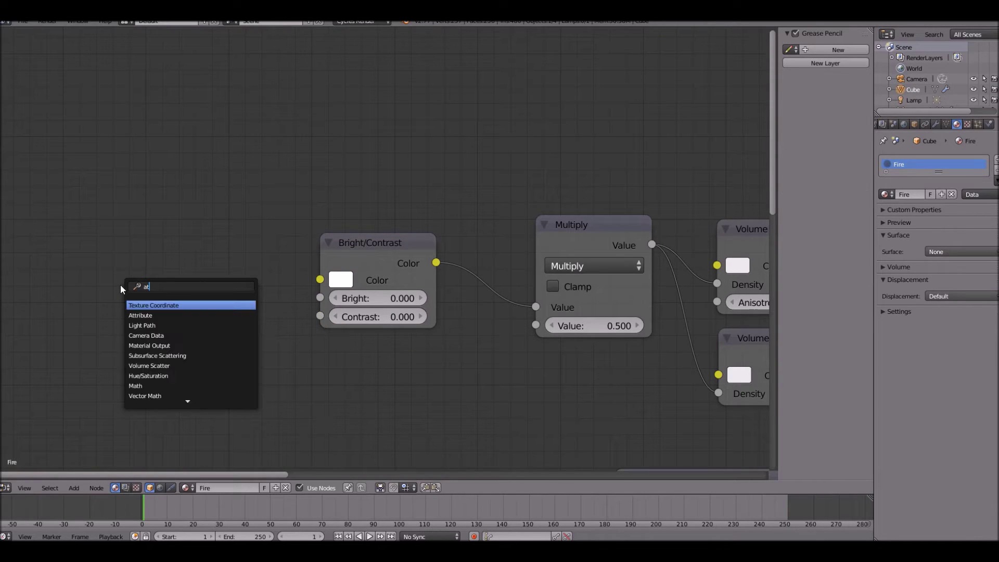
pyautogui.write('tr')
pyautogui.press('Return')
pyautogui.click(172, 288)
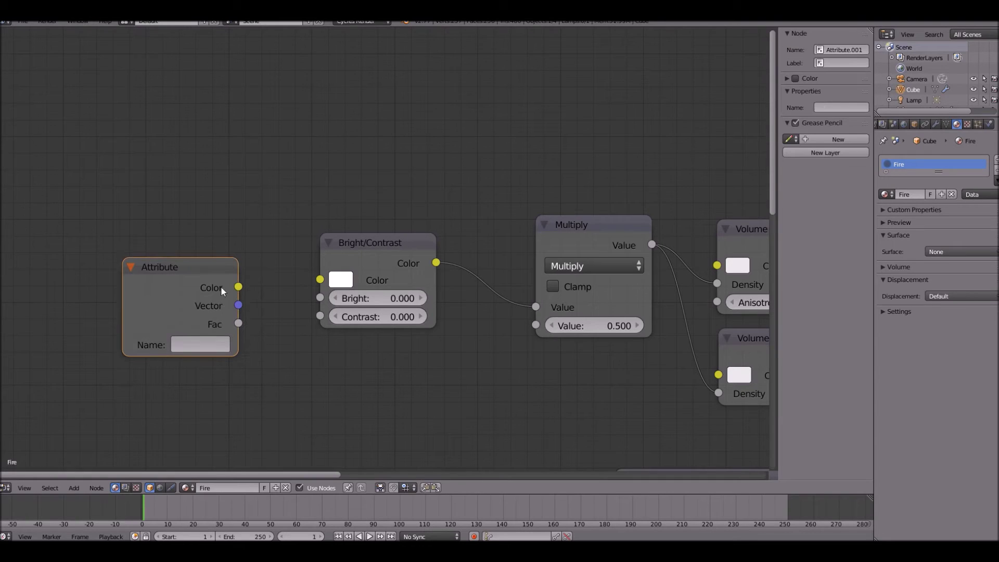
pyautogui.moveTo(238, 321); pyautogui.dragTo(319, 279)
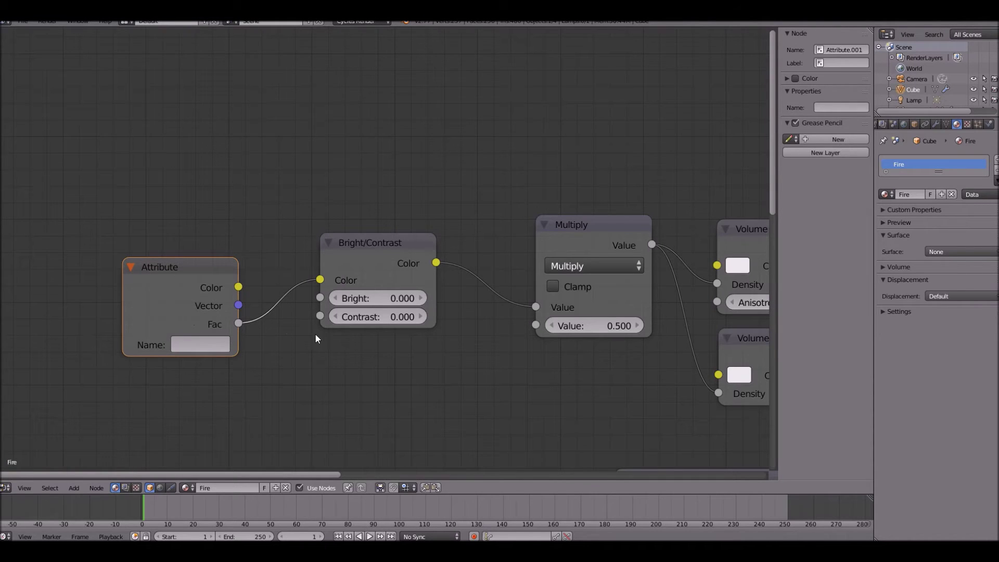
# Set the new Attribute node's name to density.
pyautogui.scroll(-2, 316, 339)
pyautogui.click(241, 312)
pyautogui.write('den')
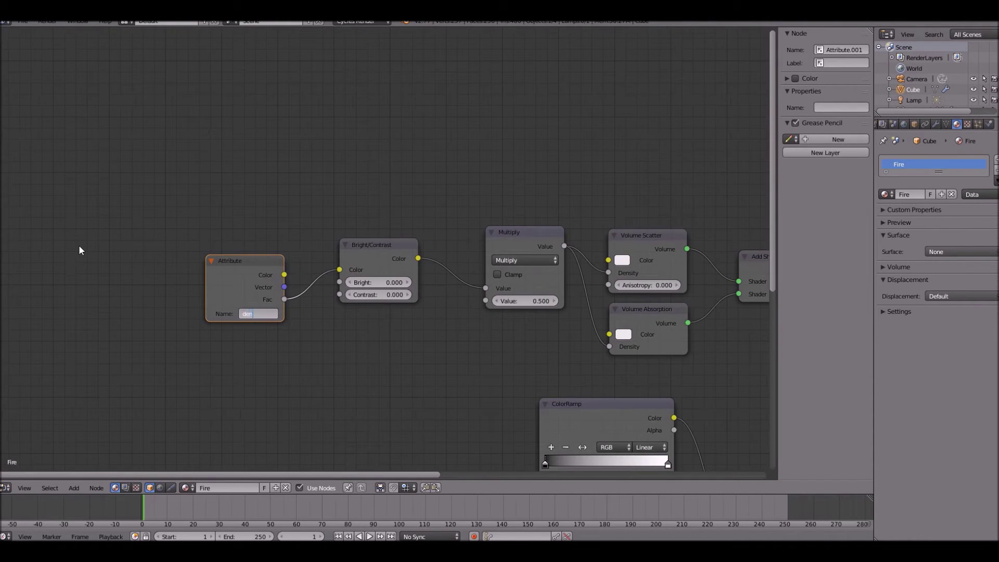
pyautogui.write('sity')
pyautogui.press('Return')
# Examine the density chain from Bright/Contrast and Multiply through Volume Scatter and Volume Absorption to the Add Shaders.
pyautogui.scroll(-3, 167, 228)
pyautogui.scroll(6, 443, 252)
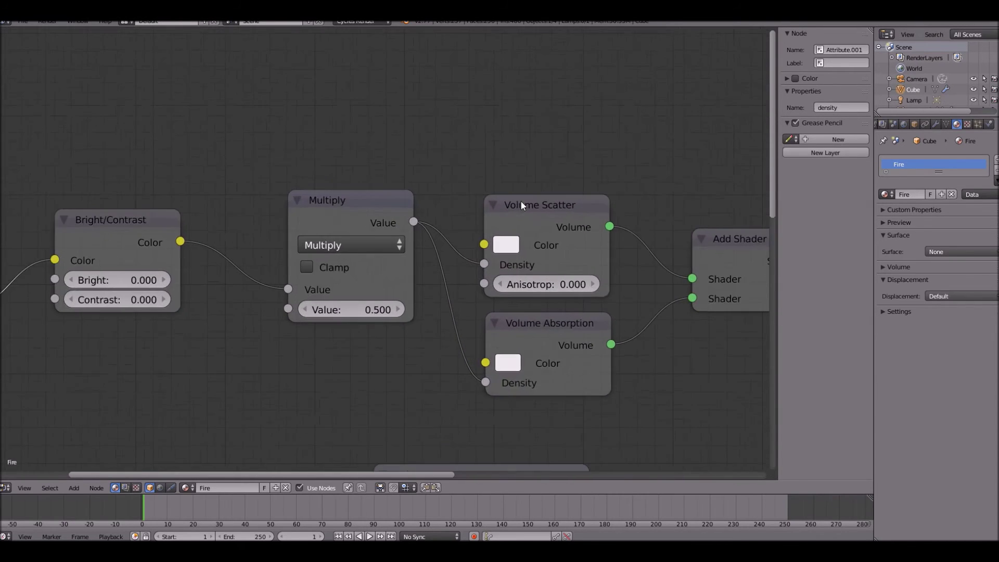
pyautogui.scroll(-4, 520, 201)
pyautogui.scroll(3, 519, 200)
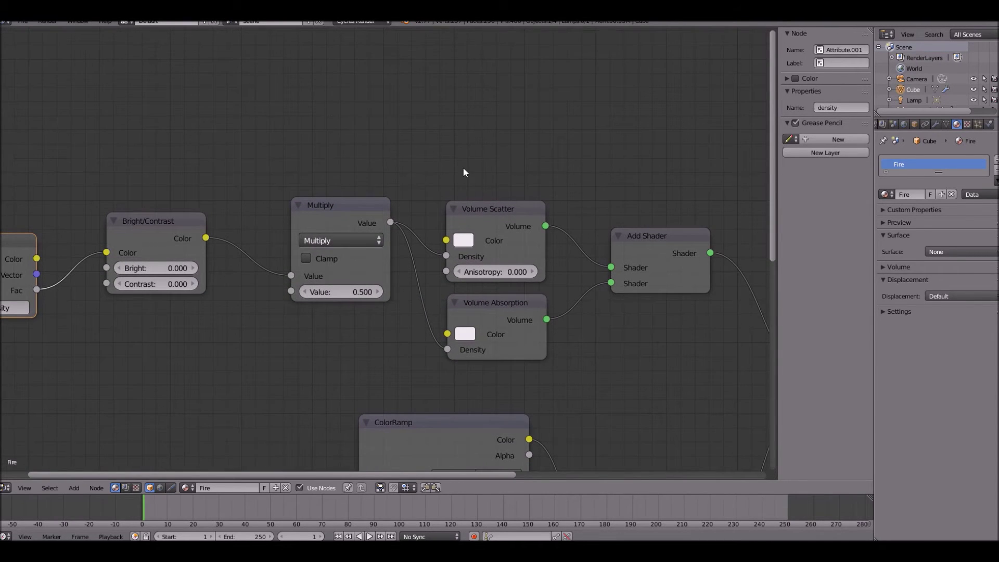
pyautogui.scroll(-2, 466, 165)
pyautogui.scroll(-1, 484, 158)
pyautogui.scroll(5, 480, 165)
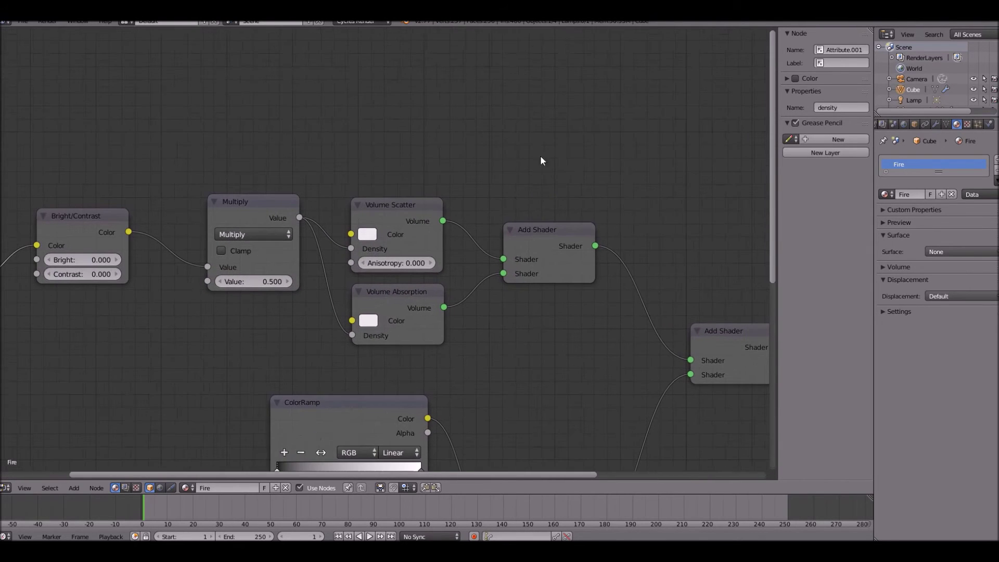
# Move the upper Add Shader node slightly downward, between the Volume Scatter and Volume Absorption outputs.
pyautogui.click(544, 251)
pyautogui.scroll(3, 535, 236)
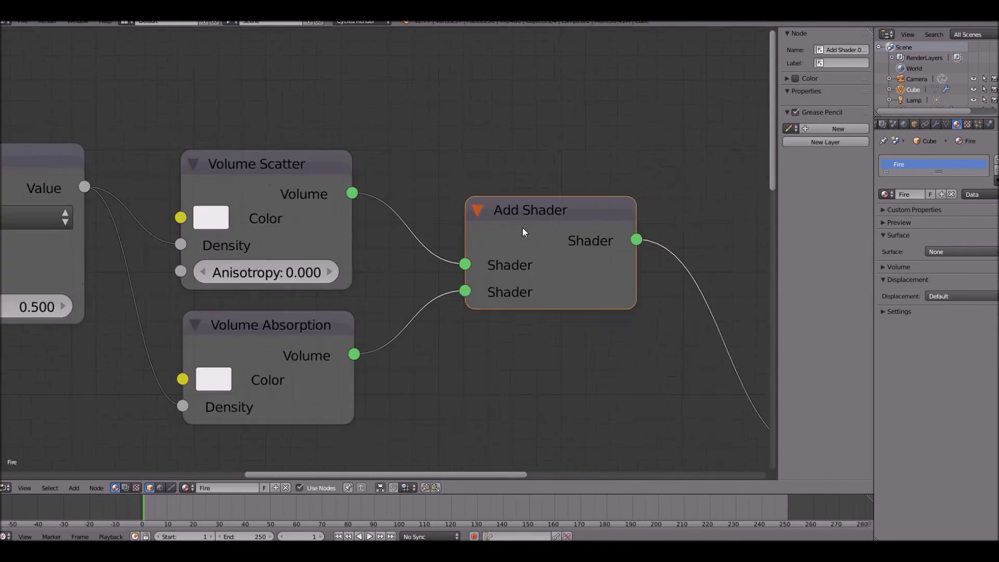
pyautogui.moveTo(522, 227); pyautogui.dragTo(352, 224, button='middle')
pyautogui.scroll(-8, 335, 248)
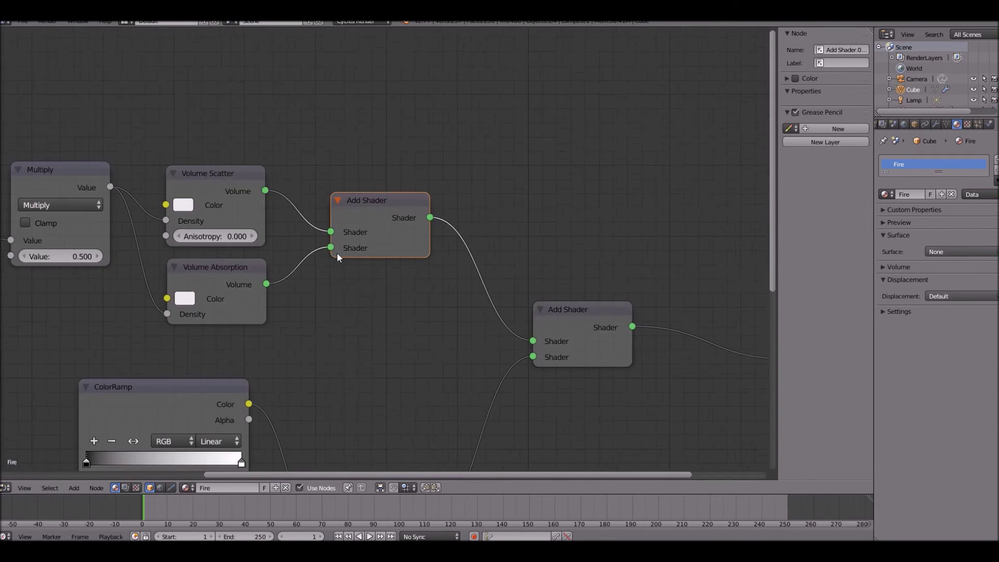
pyautogui.press('g')
pyautogui.click(419, 307)
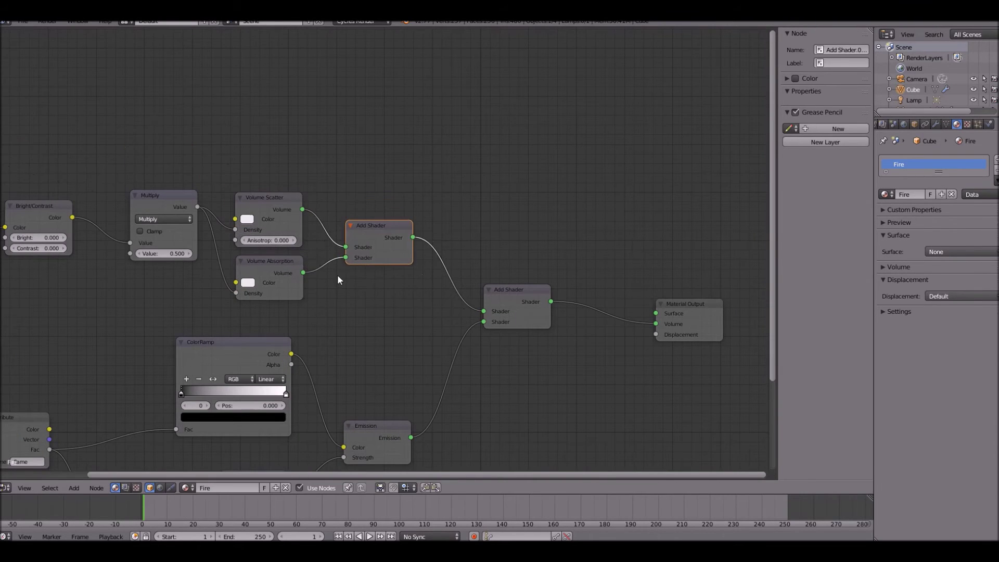
pyautogui.moveTo(302, 245); pyautogui.dragTo(405, 271, button='middle')
pyautogui.scroll(-1, 363, 203)
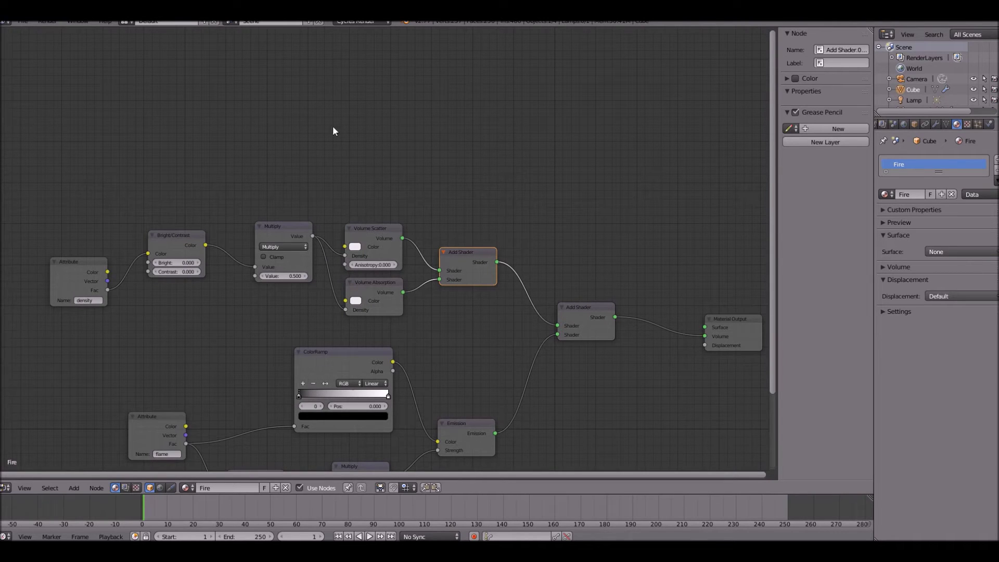
pyautogui.scroll(2, 490, 270)
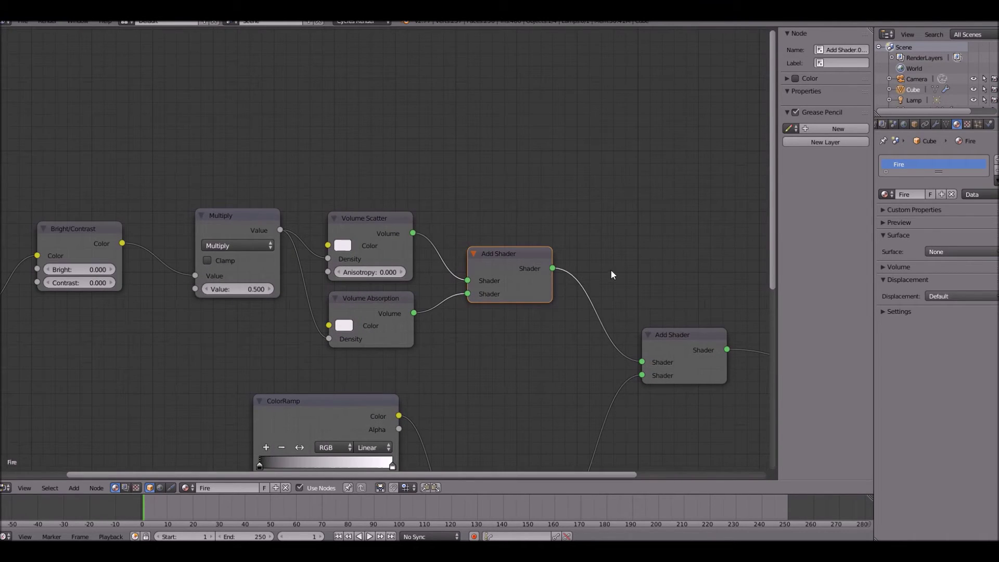
# Check the Volume Scatter and Volume Absorption nodes and narrow the density chain's Multiply node slightly.
pyautogui.keyDown('ctrl'); pyautogui.moveTo(612, 271); pyautogui.dragTo(585, 324, button='right'); pyautogui.keyUp('ctrl')
pyautogui.moveTo(552, 268)
pyautogui.mouseDown()
pyautogui.moveTo(644, 338)
pyautogui.moveTo(643, 361)
pyautogui.moveTo(552, 269)
pyautogui.mouseUp()
pyautogui.scroll(3, 546, 336)
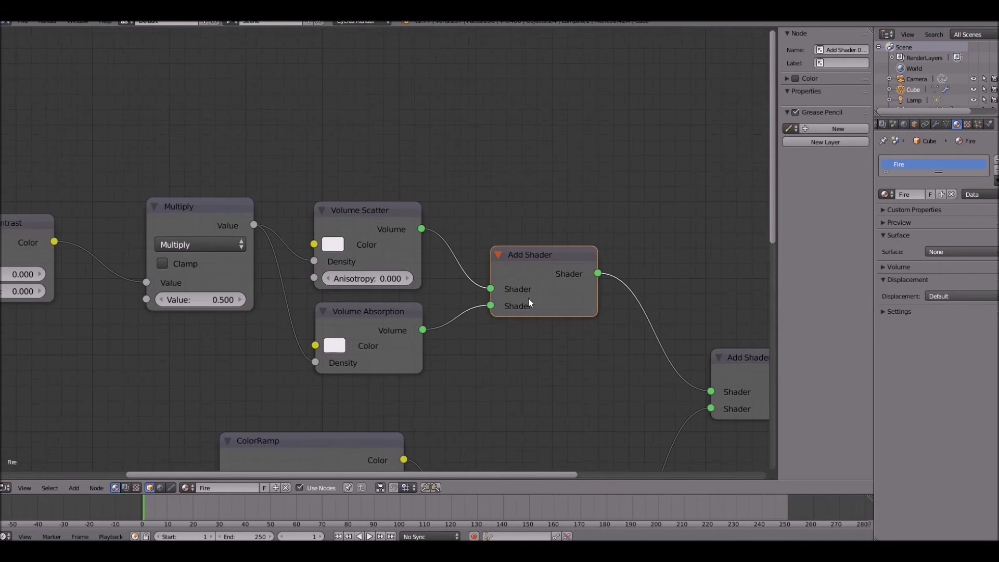
pyautogui.click(365, 223)
pyautogui.click(362, 318)
pyautogui.click(336, 218)
pyautogui.click(242, 215)
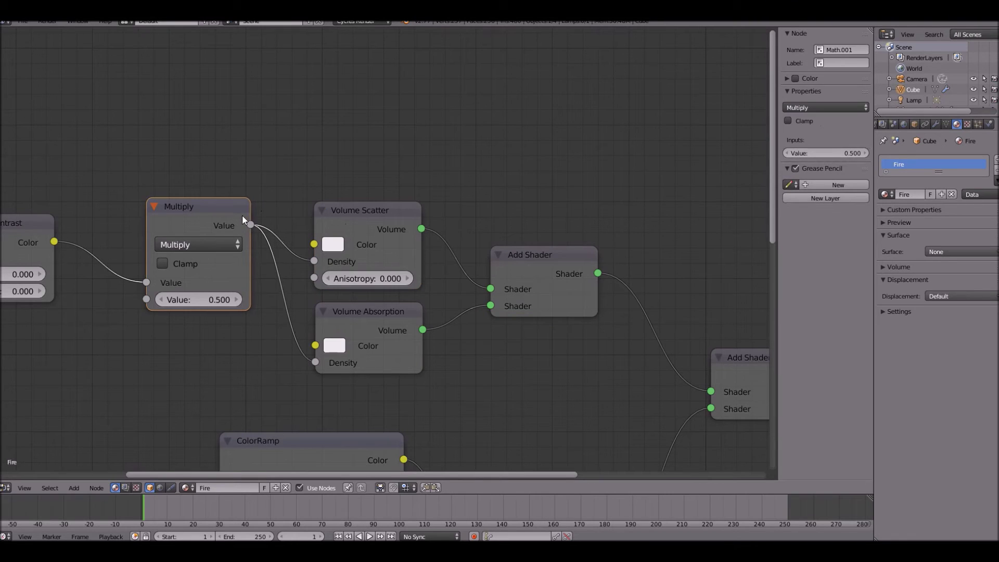
pyautogui.moveTo(252, 218); pyautogui.dragTo(258, 213)
pyautogui.moveTo(220, 238); pyautogui.dragTo(328, 265, button='middle')
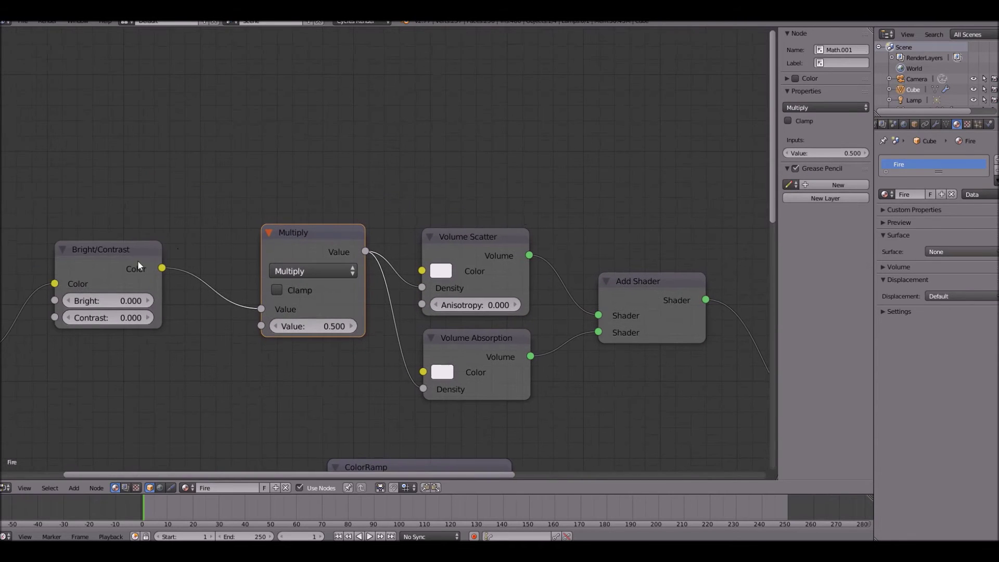
# Move the density chain's Bright/Contrast node and its Attribute node closer to the Multiply node.
pyautogui.moveTo(103, 263); pyautogui.dragTo(170, 268)
pyautogui.scroll(-3, 167, 269)
pyautogui.moveTo(148, 281); pyautogui.dragTo(245, 279, button='middle')
pyautogui.moveTo(133, 290); pyautogui.dragTo(215, 238)
pyautogui.scroll(6, 314, 301)
pyautogui.scroll(-2, 333, 303)
# Set the value of the flame chain's Multiply node, which drives the Emission strength, to 1.000.
pyautogui.moveTo(689, 300); pyautogui.dragTo(333, 99, button='middle')
pyautogui.scroll(-1, 329, 201)
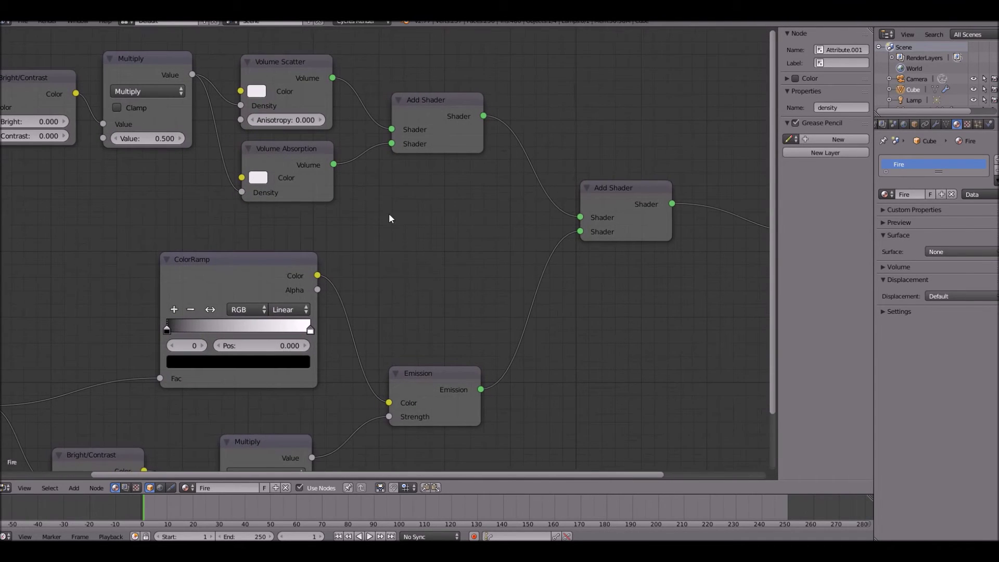
pyautogui.moveTo(389, 195); pyautogui.dragTo(430, 172, button='middle')
pyautogui.scroll(5, 378, 221)
pyautogui.moveTo(377, 222); pyautogui.dragTo(374, 149, button='middle')
pyautogui.moveTo(314, 236); pyautogui.dragTo(466, 200, button='middle')
pyautogui.scroll(-1, 367, 278)
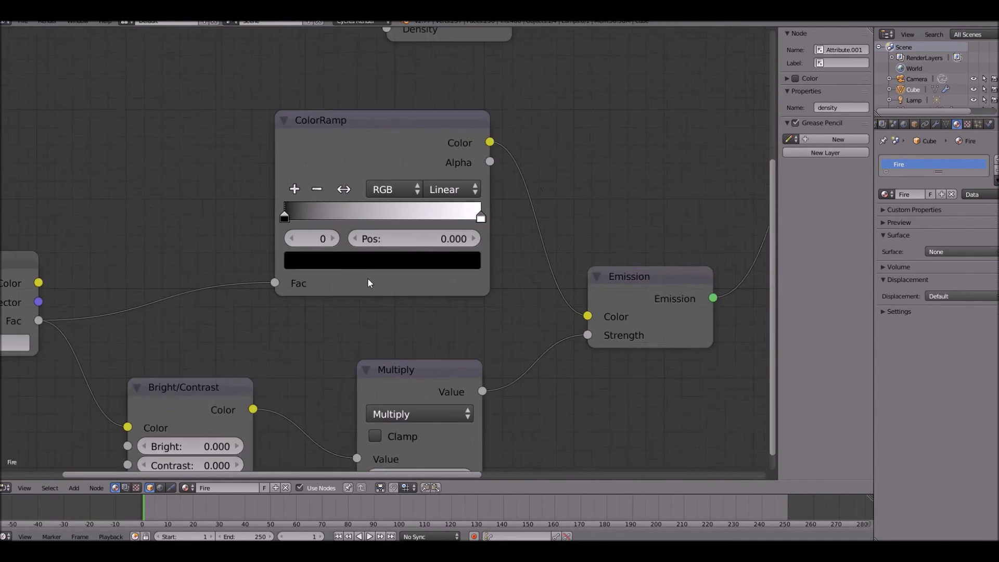
pyautogui.moveTo(367, 278); pyautogui.dragTo(354, 139, button='middle')
pyautogui.scroll(1, 351, 170)
pyautogui.scroll(2, 373, 248)
pyautogui.scroll(-3, 386, 269)
pyautogui.moveTo(399, 327); pyautogui.dragTo(412, 391, button='middle')
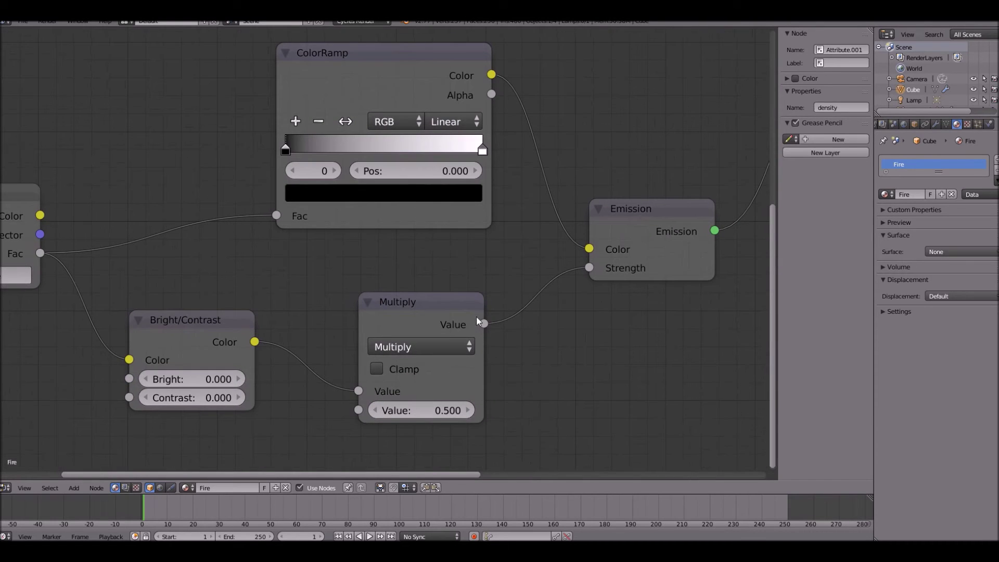
pyautogui.click(432, 409)
pyautogui.write('1')
pyautogui.press('Return')
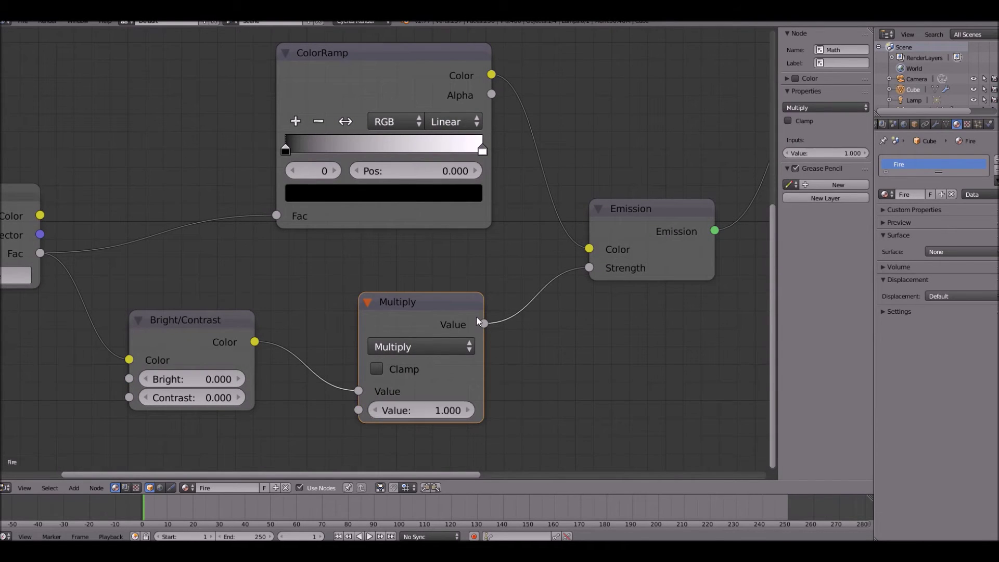
# Examine the flame chain from the Attribute node through Bright/Contrast, Multiply and ColorRamp to the Emission node.
pyautogui.moveTo(441, 394); pyautogui.dragTo(572, 371, button='middle')
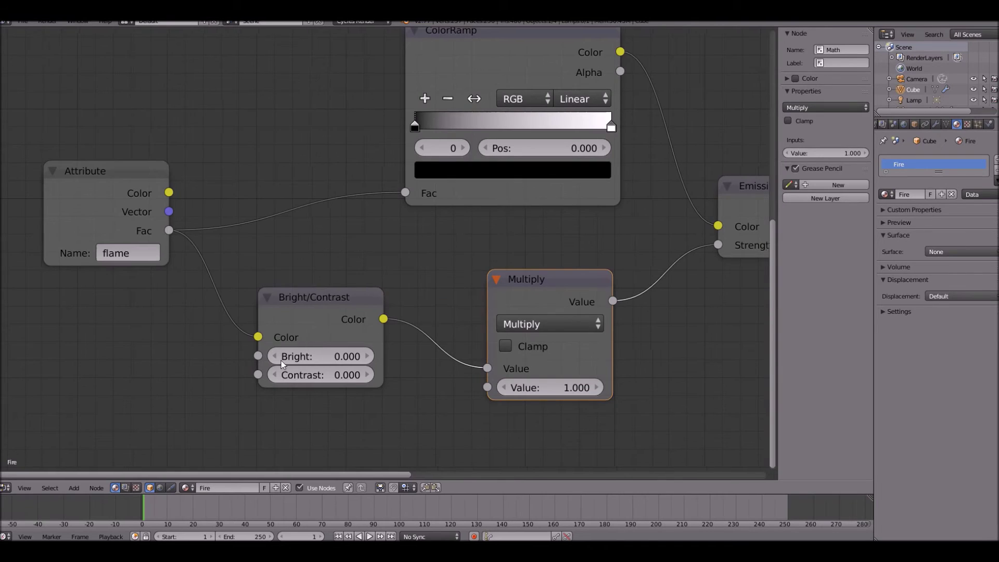
pyautogui.moveTo(338, 353); pyautogui.dragTo(276, 461, button='middle')
pyautogui.scroll(3, 435, 251)
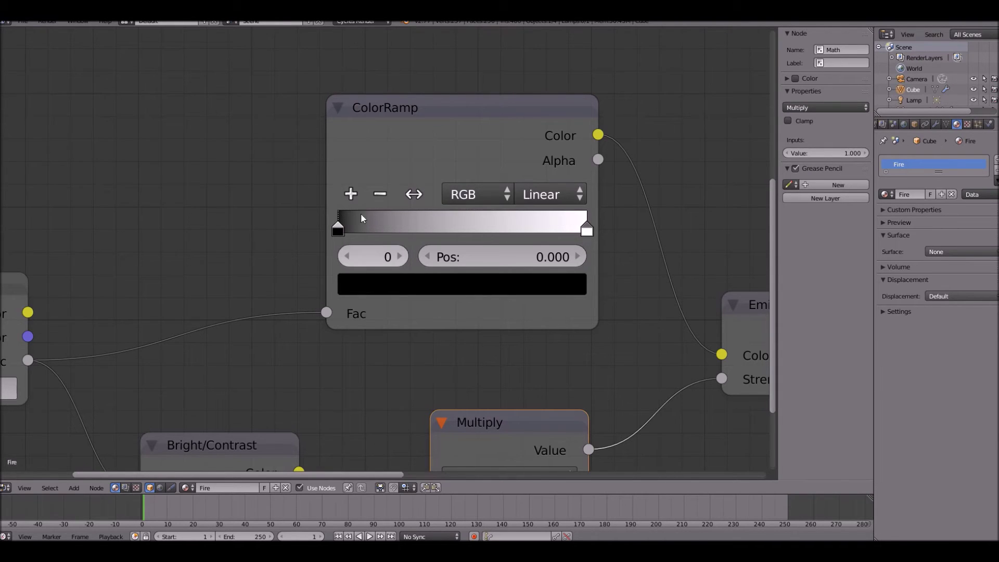
pyautogui.moveTo(305, 59); pyautogui.dragTo(281, 128, button='middle')
pyautogui.scroll(-4, 603, 375)
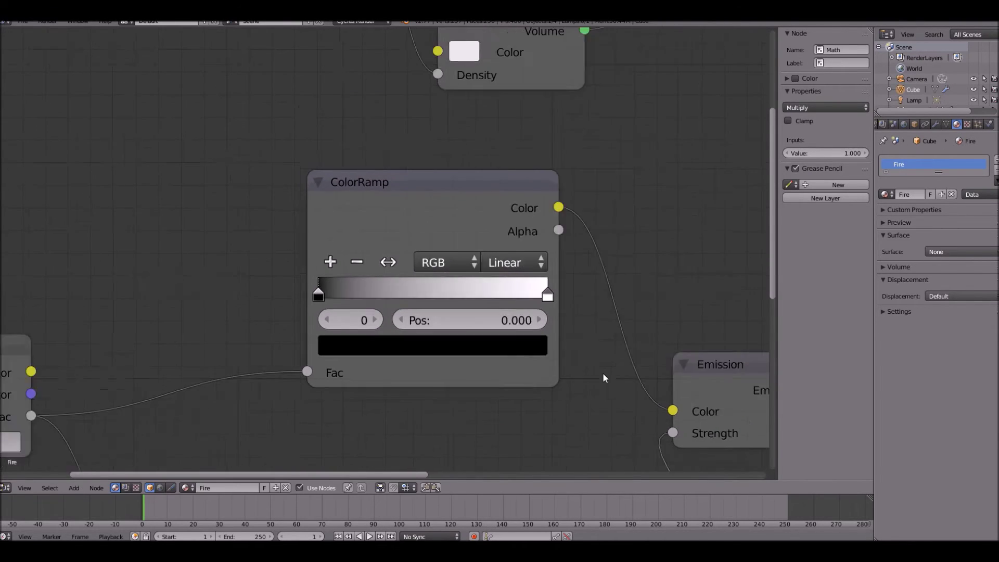
pyautogui.moveTo(531, 255); pyautogui.dragTo(482, 119, button='middle')
pyautogui.moveTo(568, 366); pyautogui.dragTo(397, 202)
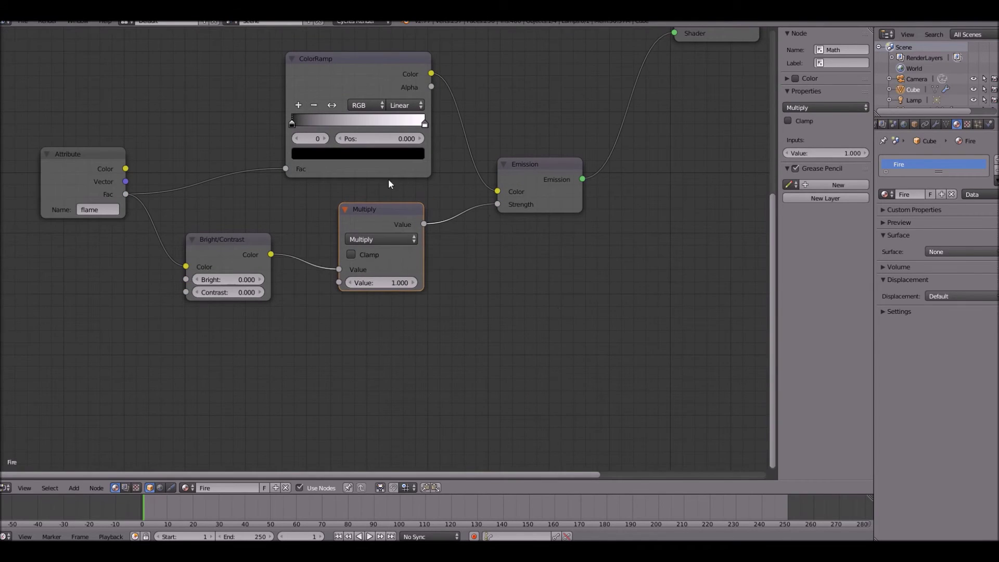
pyautogui.scroll(5, 370, 213)
pyautogui.scroll(1, 333, 151)
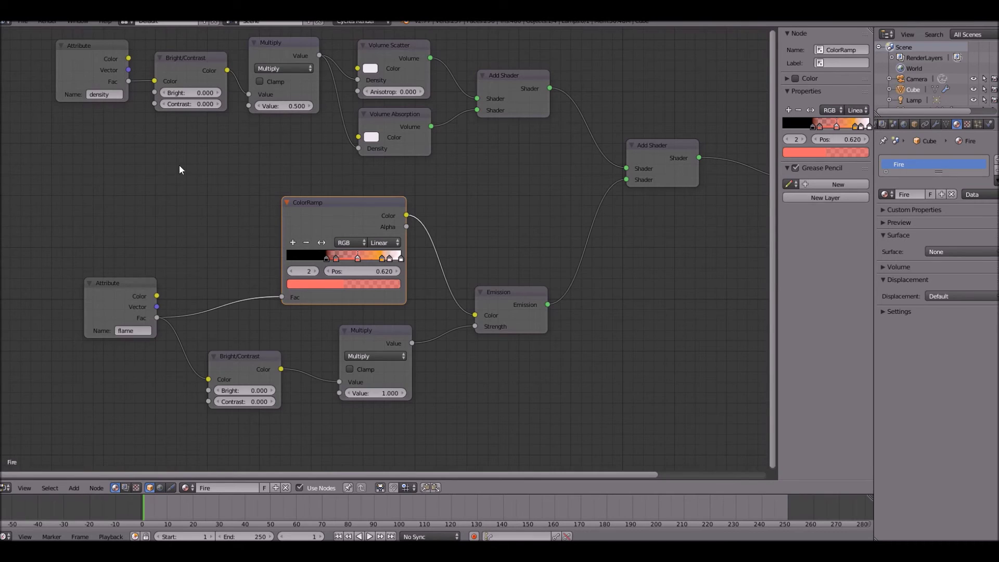
# Set the first ColorRamp stop to dark grey with alpha 0.482 and move it to position 0.218.
pyautogui.scroll(4, 179, 164)
pyautogui.click(272, 268)
pyautogui.click(288, 318)
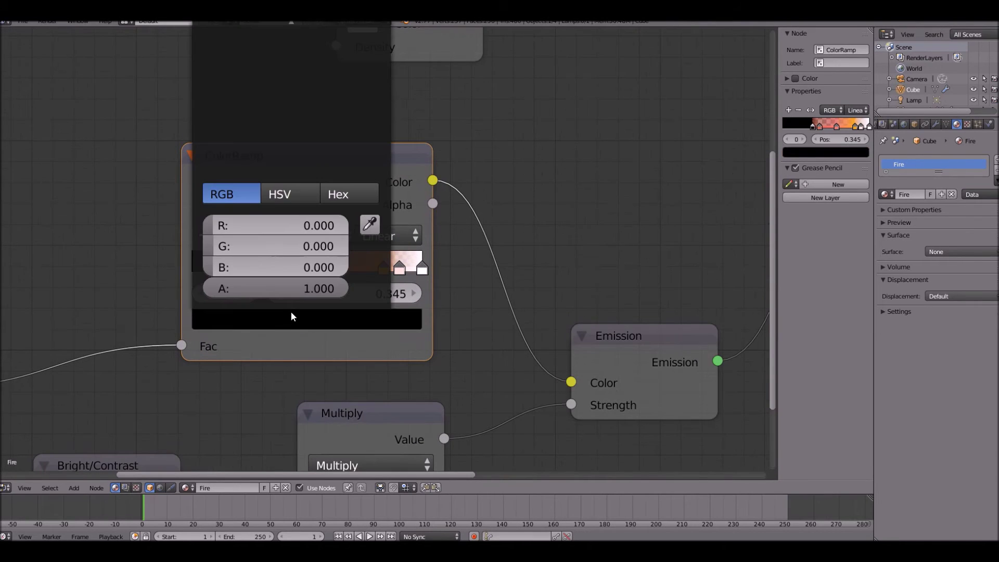
pyautogui.moveTo(284, 289)
pyautogui.mouseDown()
pyautogui.moveTo(125, 291)
pyautogui.moveTo(279, 286)
pyautogui.mouseUp()
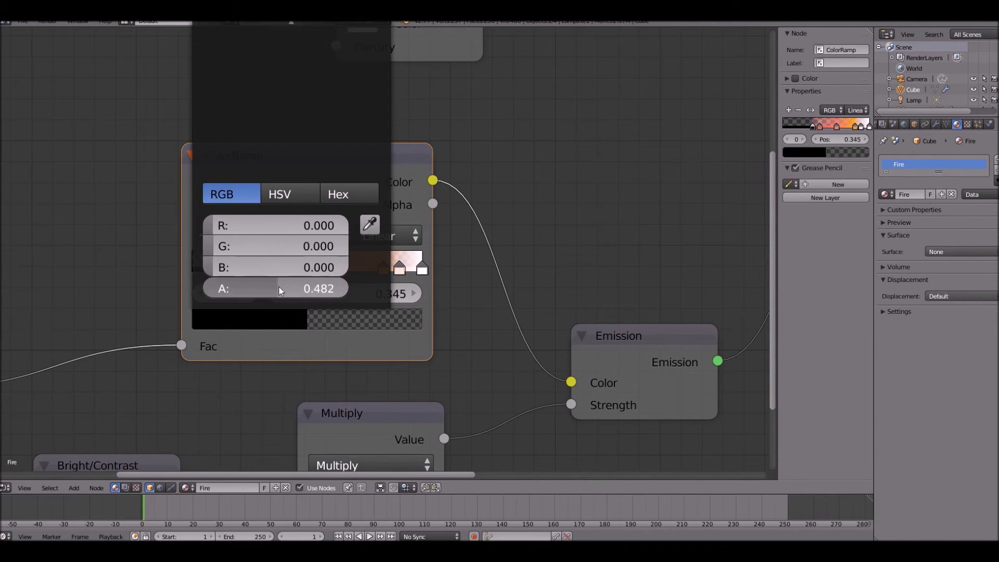
pyautogui.scroll(-2, 418, 231)
pyautogui.click(306, 293)
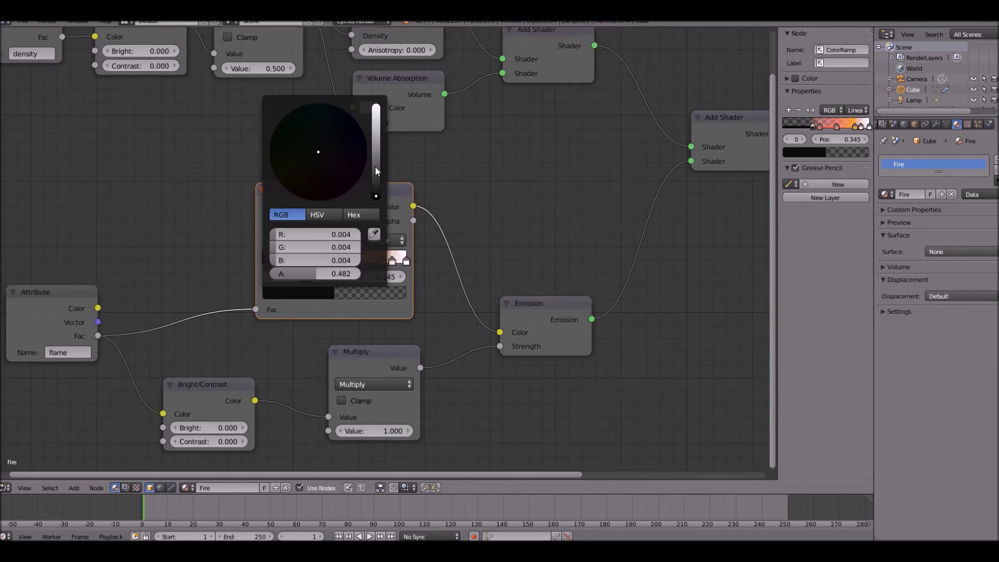
pyautogui.click(376, 167)
pyautogui.scroll(2, 295, 306)
pyautogui.moveTo(253, 264); pyautogui.dragTo(219, 267)
# Recolor the third ColorRamp stop, at position 0.620, to a light salmon orange.
pyautogui.click(318, 271)
pyautogui.click(312, 331)
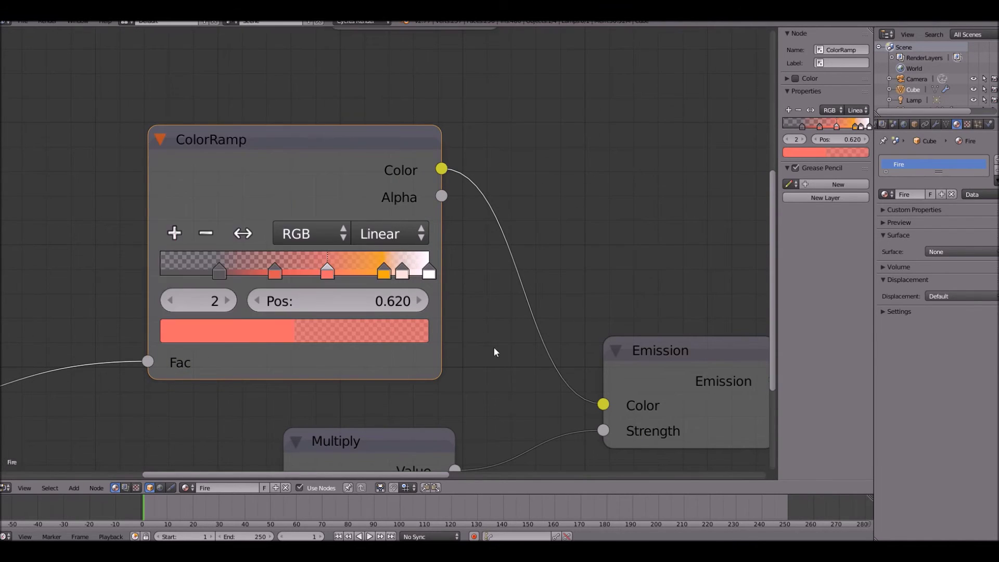
pyautogui.scroll(-3, 352, 305)
pyautogui.click(331, 291)
pyautogui.click(312, 192)
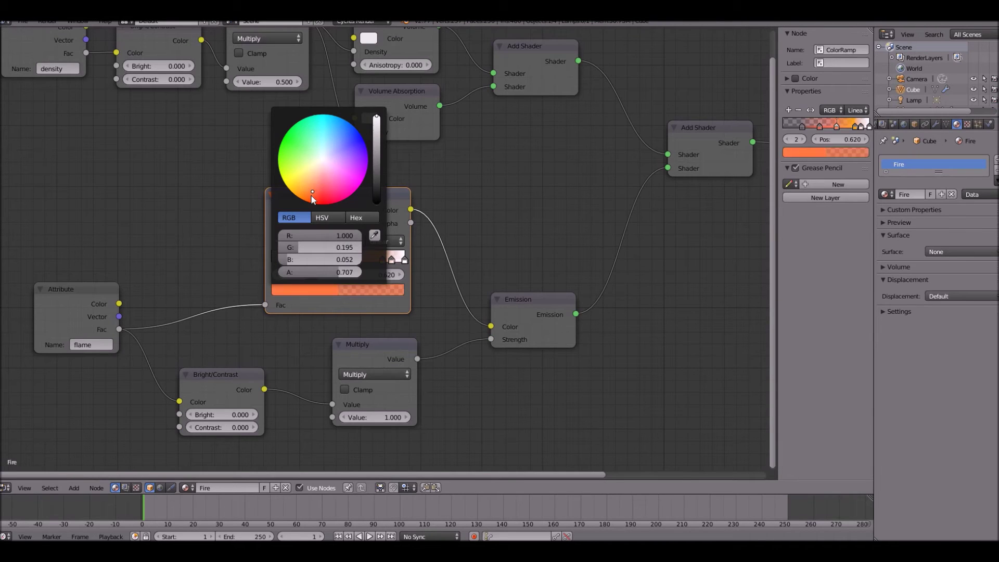
pyautogui.moveTo(312, 196); pyautogui.dragTo(317, 189)
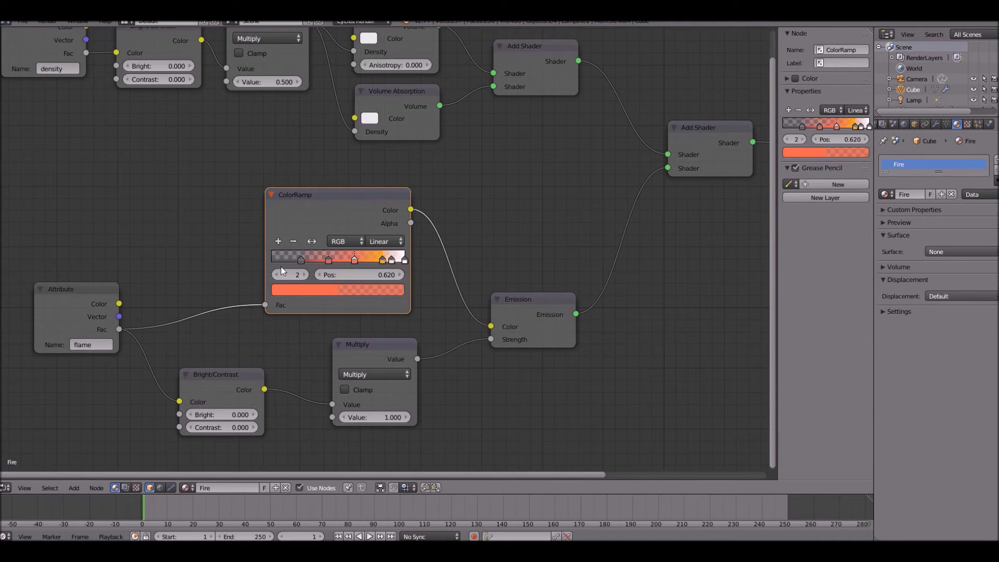
pyautogui.click(287, 289)
pyautogui.moveTo(325, 183); pyautogui.dragTo(317, 185)
pyautogui.scroll(3, 583, 247)
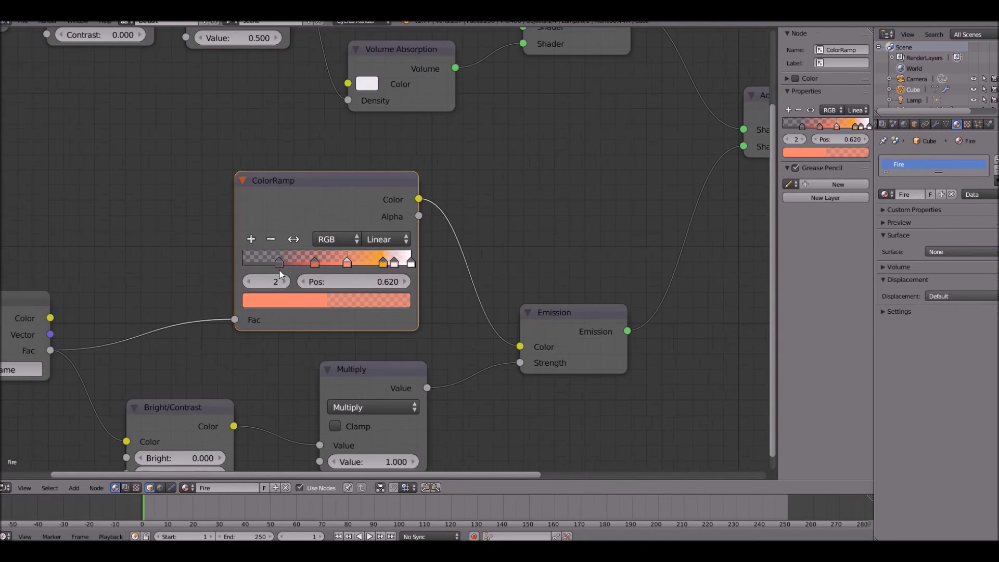
# Move the orange ColorRamp stop to position 0.777 and make the pale stop at 0.900 almost fully opaque.
pyautogui.scroll(1, 298, 258)
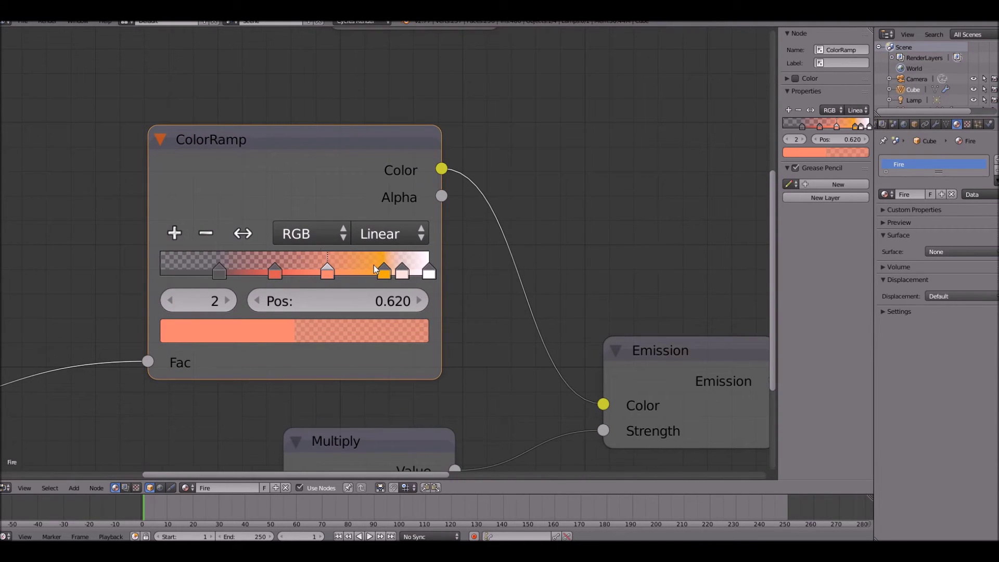
pyautogui.moveTo(374, 266); pyautogui.dragTo(350, 273)
pyautogui.click(292, 327)
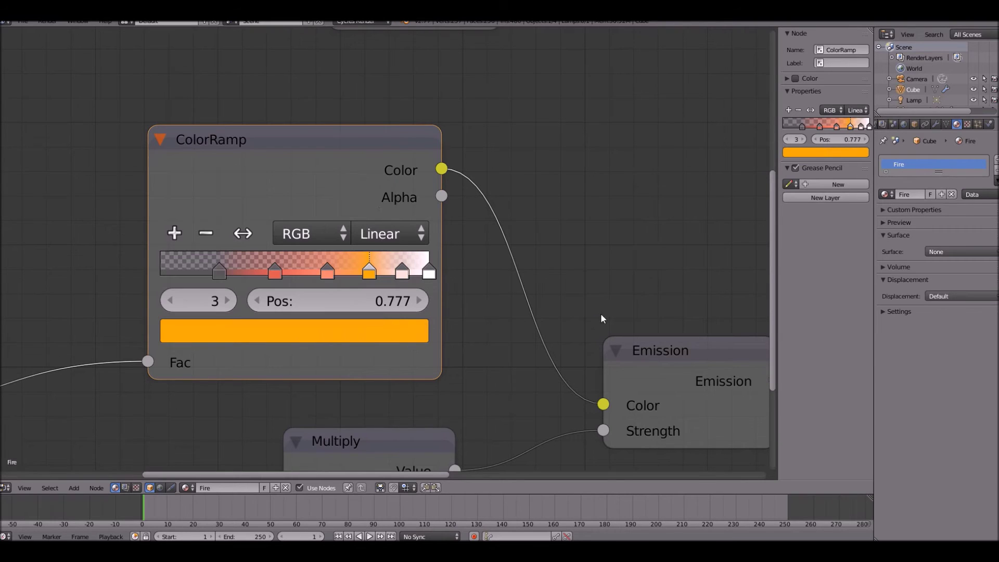
pyautogui.click(400, 272)
pyautogui.click(294, 327)
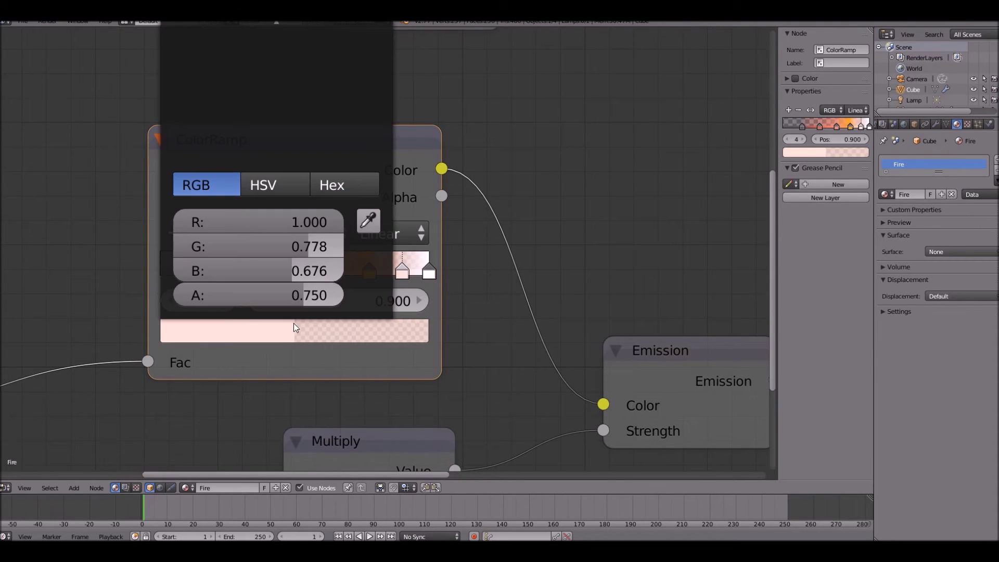
pyautogui.moveTo(302, 295); pyautogui.dragTo(296, 268)
# Respace the colored ColorRamp stops, placing the light salmon-orange stop at position 0.607.
pyautogui.scroll(-5, 458, 260)
pyautogui.scroll(5, 349, 264)
pyautogui.moveTo(367, 271); pyautogui.dragTo(352, 271)
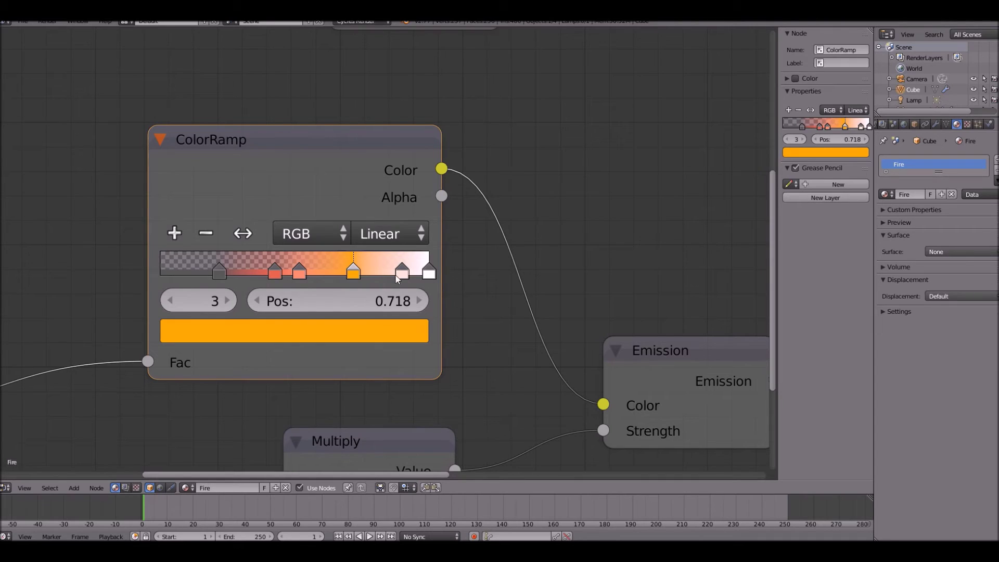
pyautogui.click(279, 332)
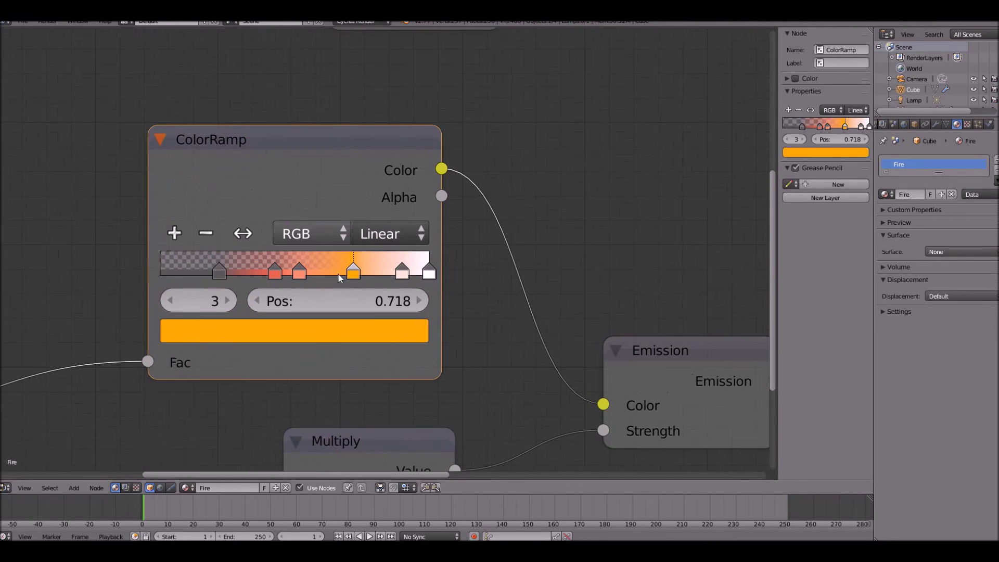
pyautogui.click(401, 270)
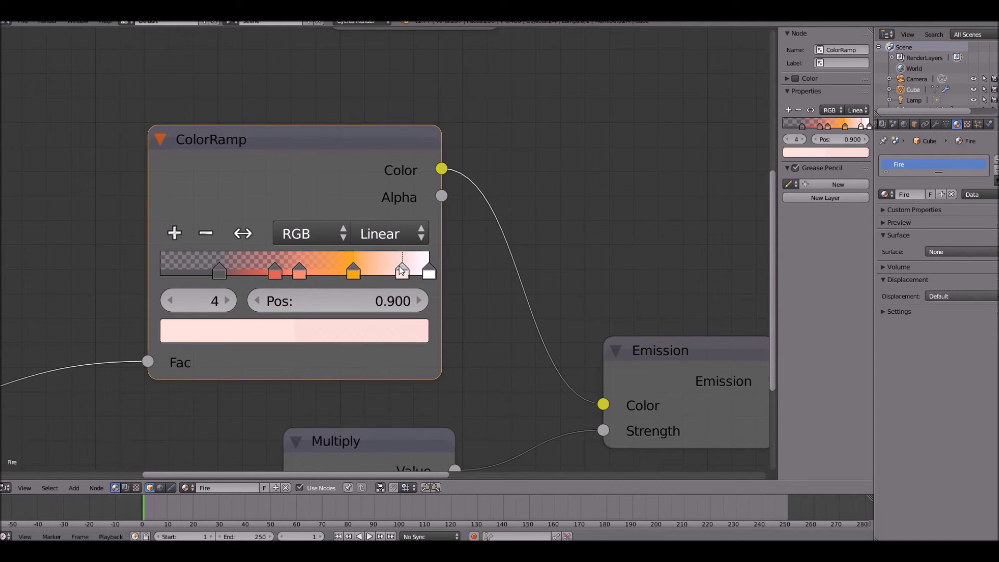
pyautogui.moveTo(400, 270); pyautogui.dragTo(335, 267)
pyautogui.scroll(-1, 358, 283)
pyautogui.scroll(-1, 358, 283)
pyautogui.scroll(-2, 446, 277)
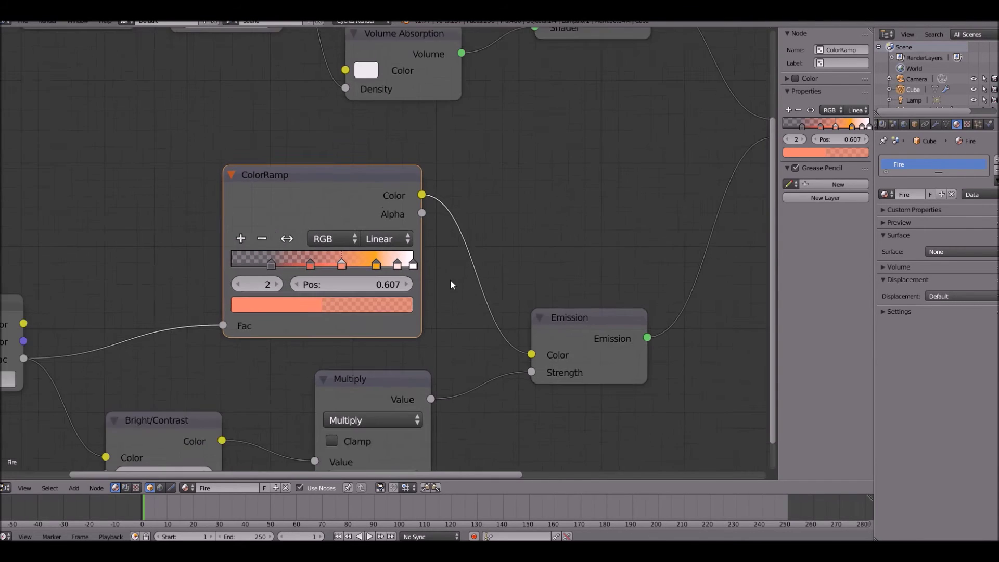
# Set the grey first ColorRamp stop's alpha to 0.582 and move the salmon-orange stop to position 0.575.
pyautogui.scroll(3, 360, 272)
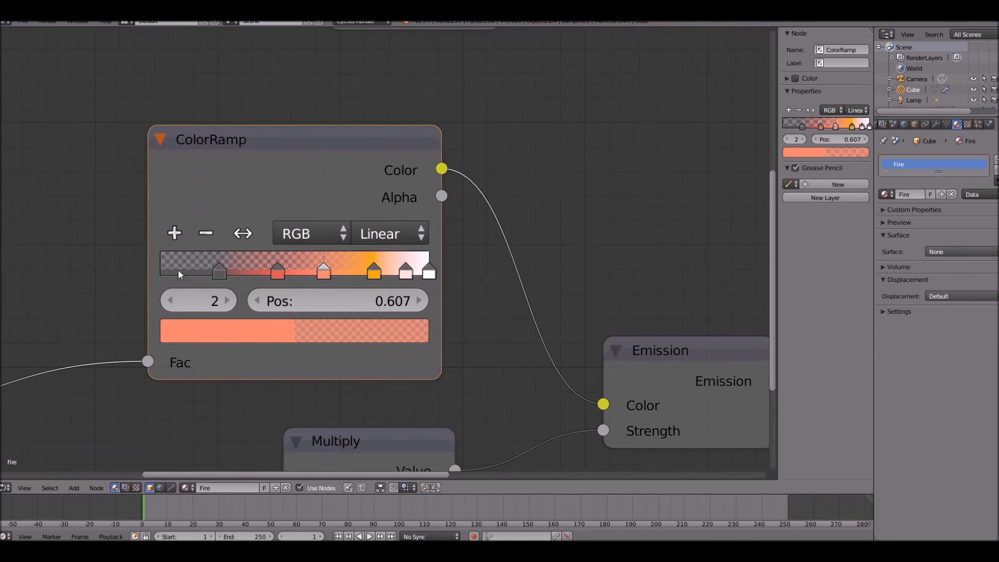
pyautogui.click(219, 271)
pyautogui.click(219, 340)
pyautogui.keyDown('ctrl'); pyautogui.scroll(1, 274, 294); pyautogui.keyUp('ctrl')
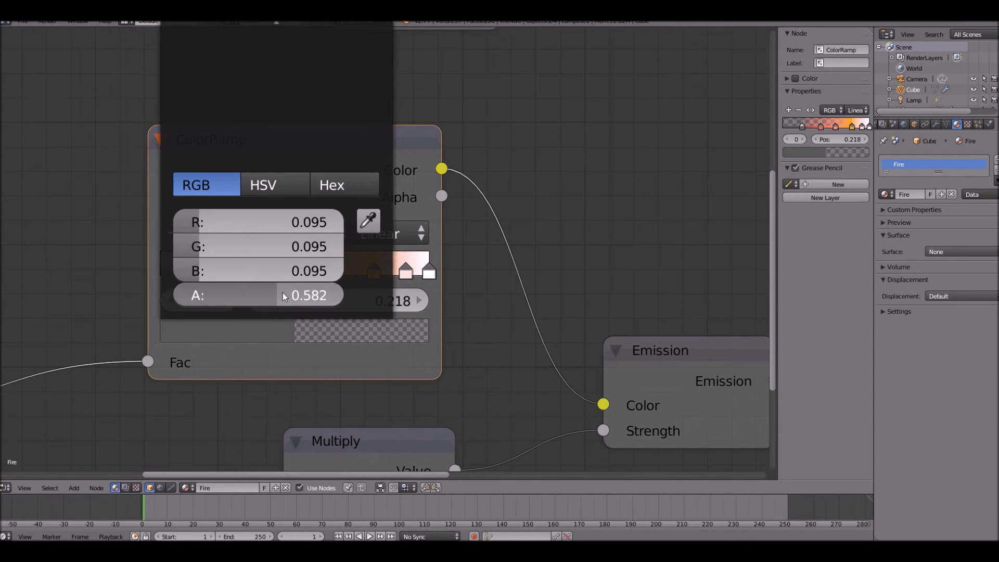
pyautogui.moveTo(323, 269); pyautogui.dragTo(316, 267)
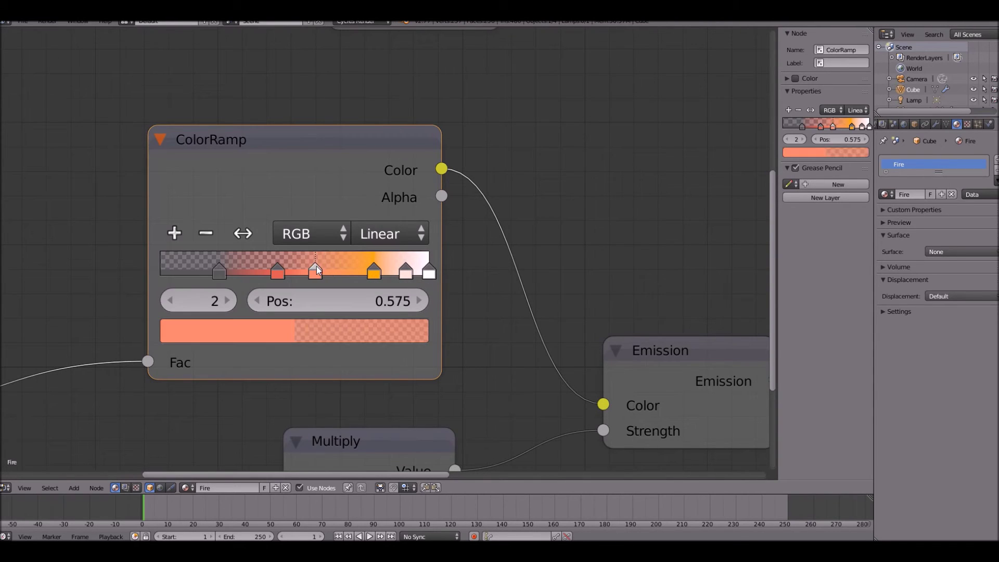
pyautogui.click(312, 321)
# Set the value of the density chain's Multiply node to 1.000.
pyautogui.scroll(-1, 616, 308)
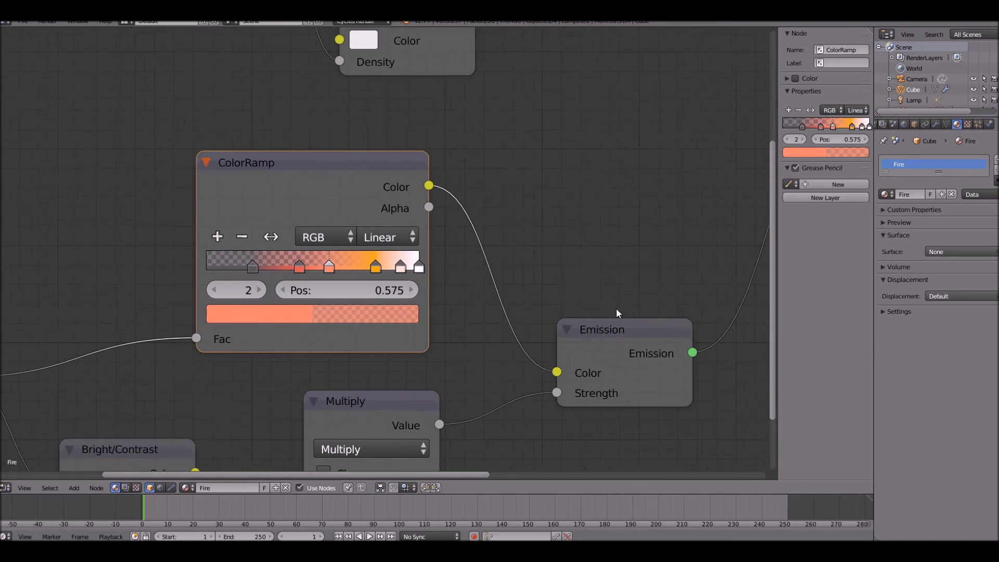
pyautogui.scroll(-2, 453, 229)
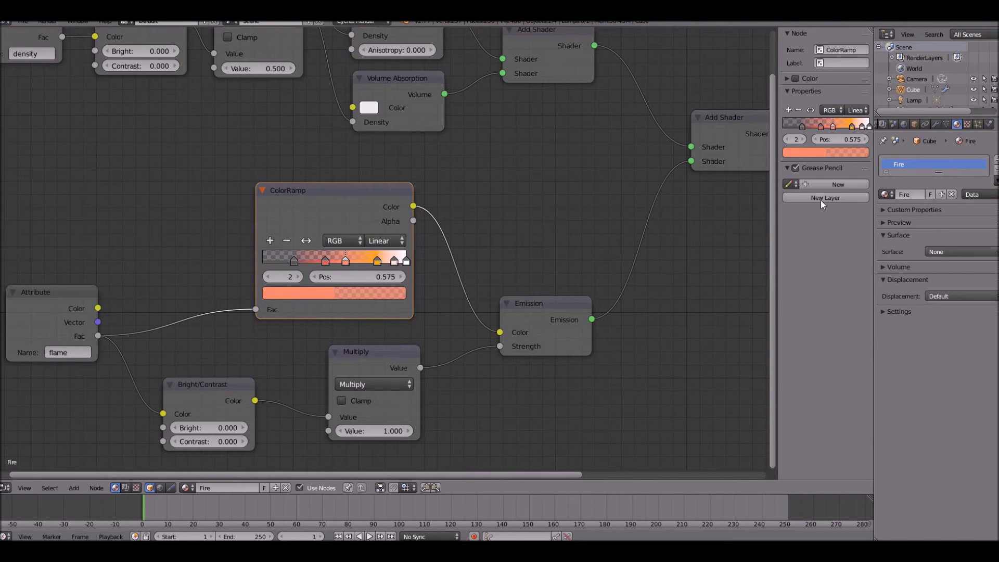
pyautogui.scroll(-1, 306, 248)
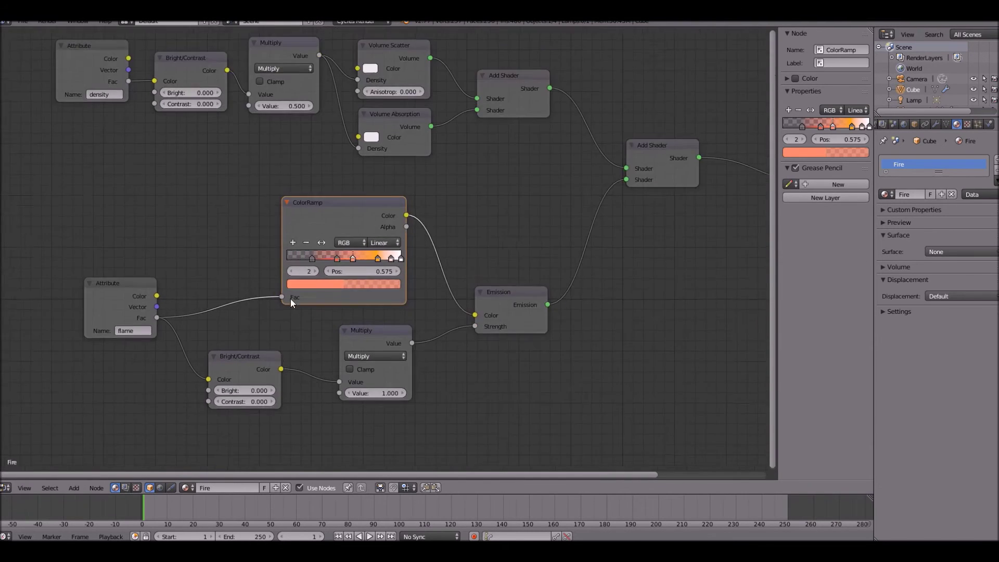
pyautogui.moveTo(290, 299); pyautogui.dragTo(310, 414, button='middle')
pyautogui.scroll(1, 340, 326)
pyautogui.scroll(4, 341, 326)
pyautogui.moveTo(433, 373); pyautogui.dragTo(624, 450, button='middle')
pyautogui.click(418, 260)
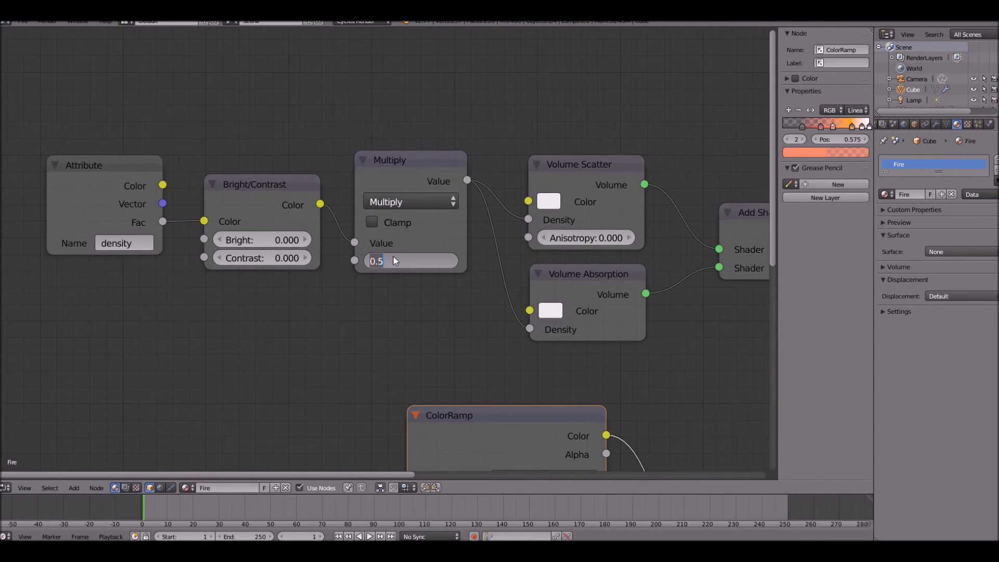
pyautogui.press('Return')
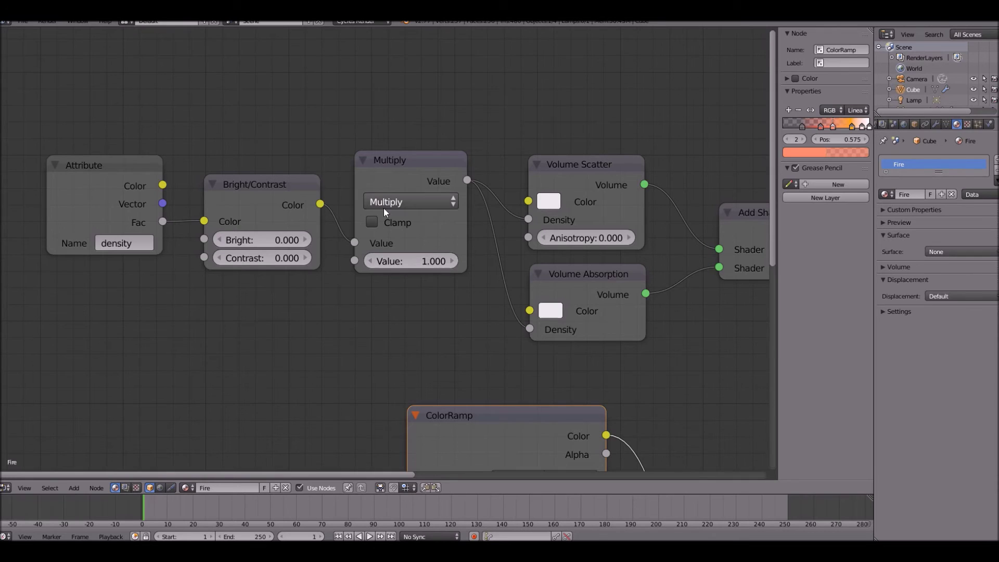
pyautogui.scroll(-2, 257, 323)
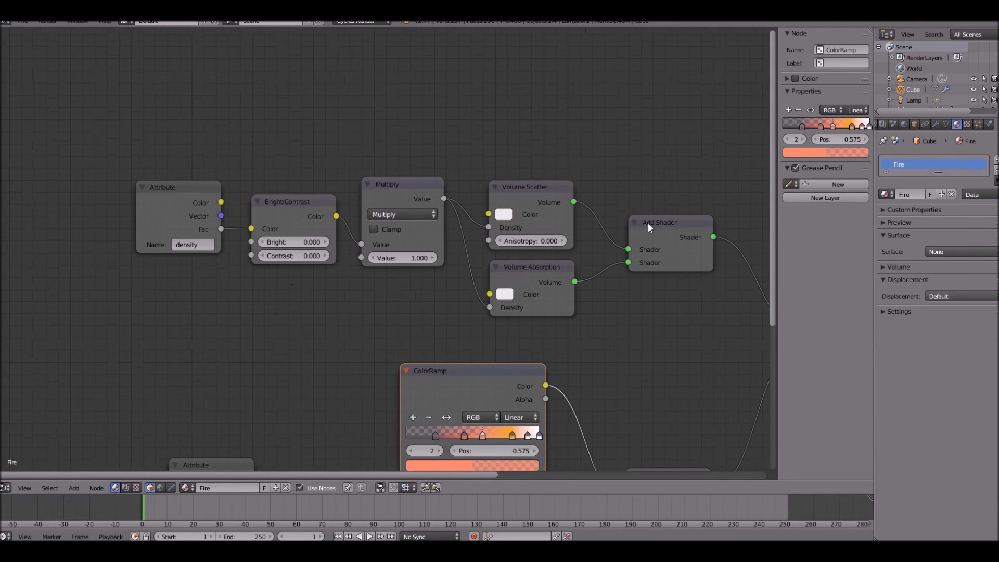
pyautogui.click(6, 487)
pyautogui.click(14, 476)
pyautogui.scroll(-5, 235, 292)
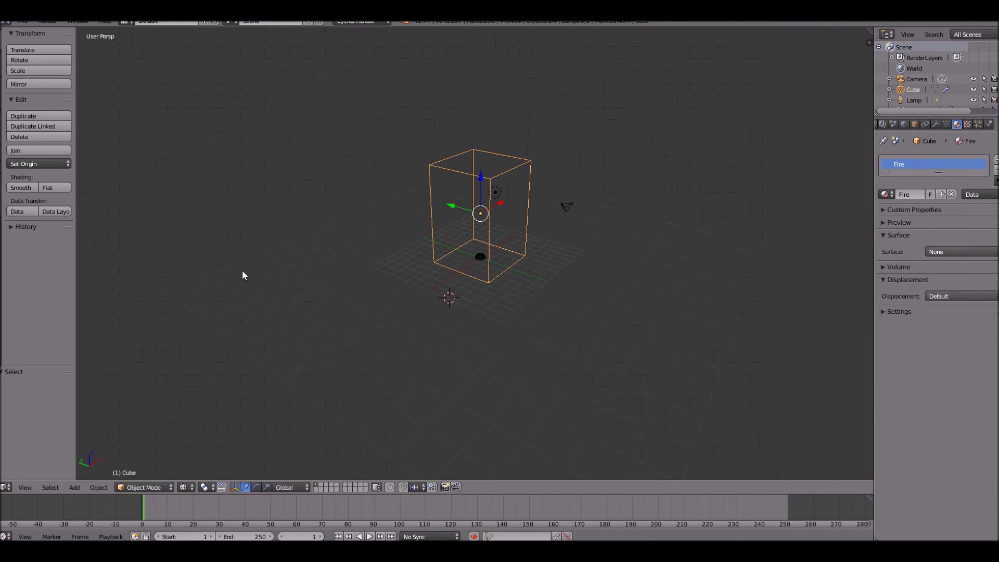
pyautogui.click(7, 487)
pyautogui.click(36, 355)
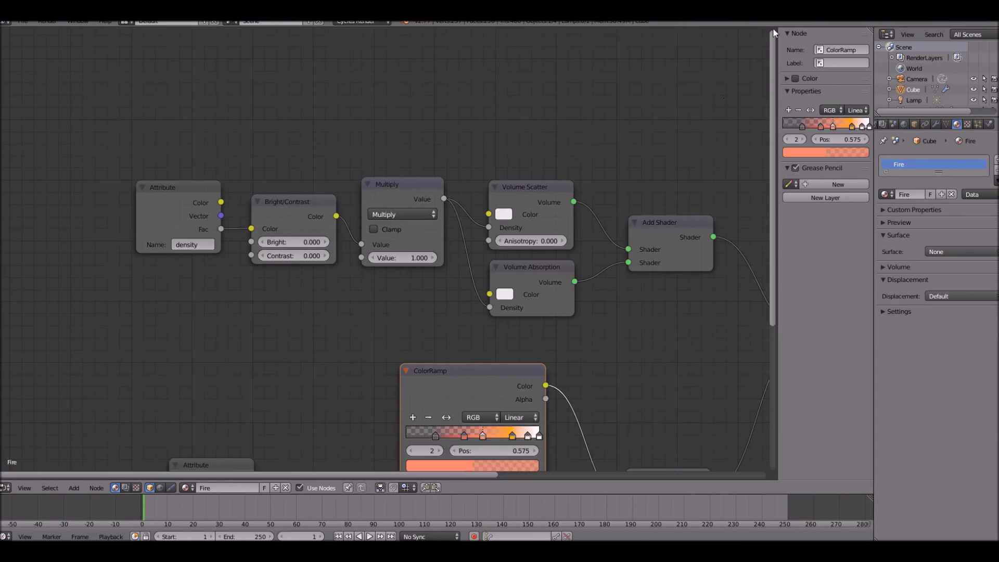
# Split the node editor into two side-by-side areas and turn the new one into a 3D View showing the smoke domain.
pyautogui.moveTo(871, 27); pyautogui.dragTo(428, 312)
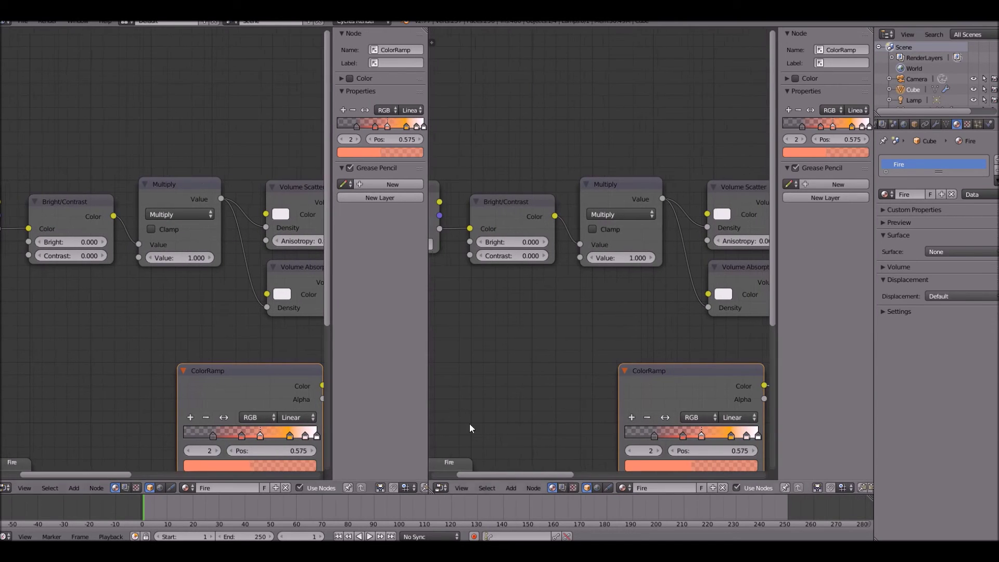
pyautogui.click(435, 487)
pyautogui.click(484, 475)
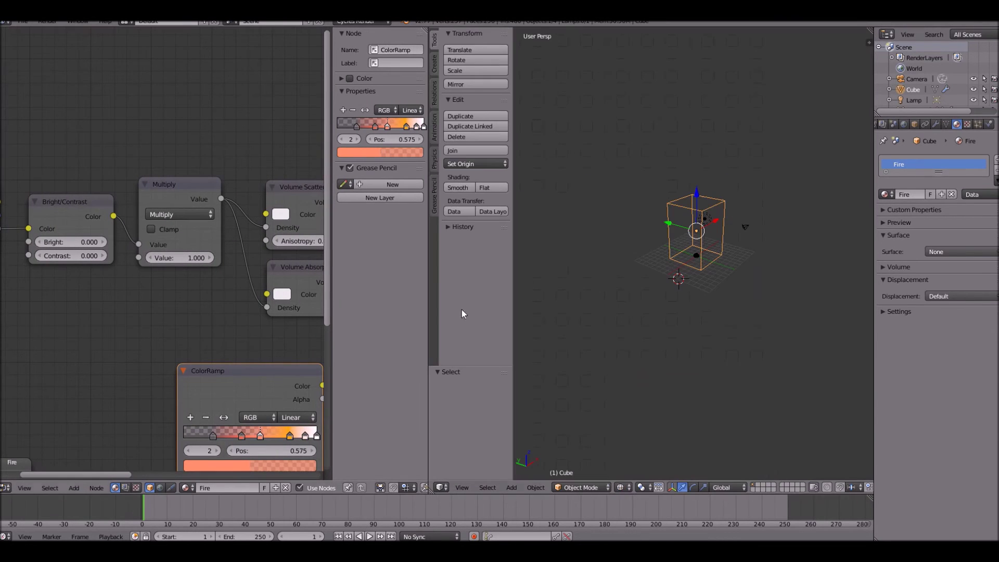
pyautogui.scroll(11, 626, 244)
pyautogui.scroll(-2, 592, 208)
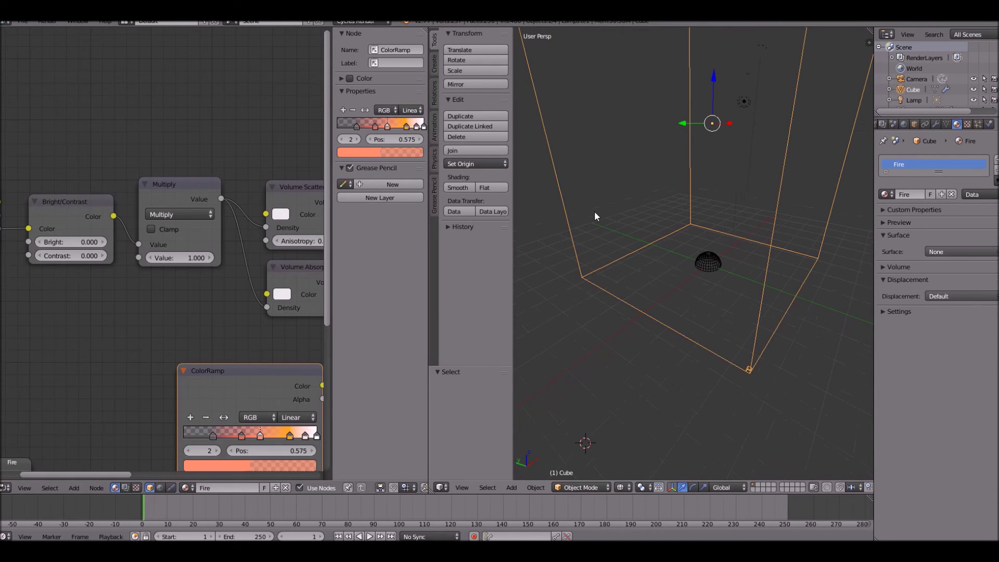
# Look through the camera in the 3D View, then play the simulation and stop it at frame 24.
pyautogui.press('KP_0')
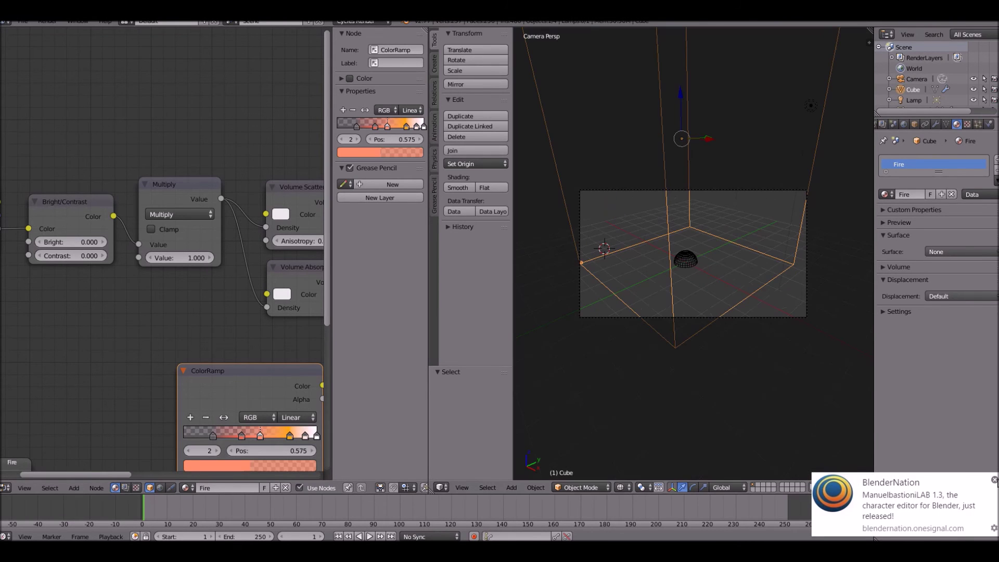
pyautogui.click(994, 480)
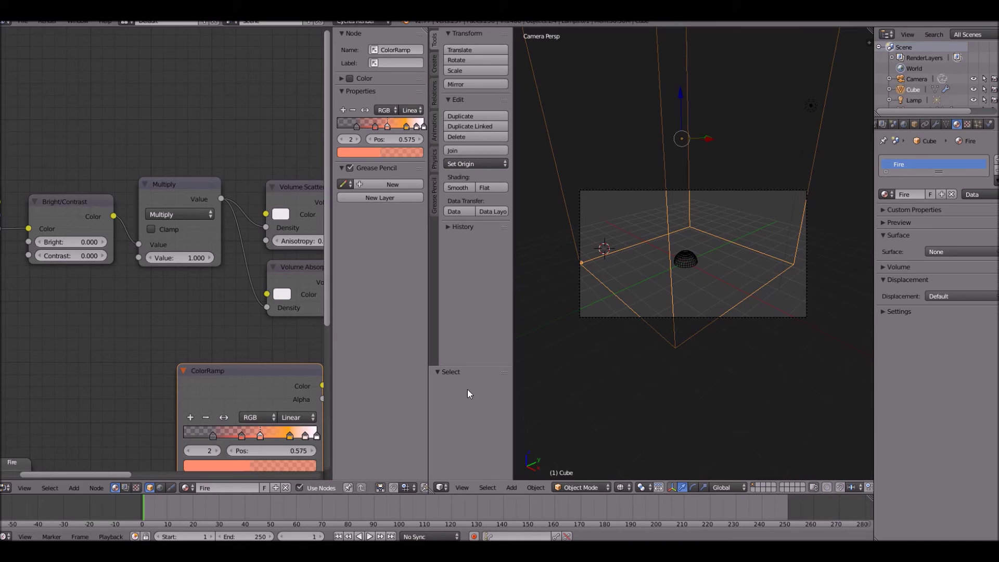
pyautogui.hotkey('alt', 'a')
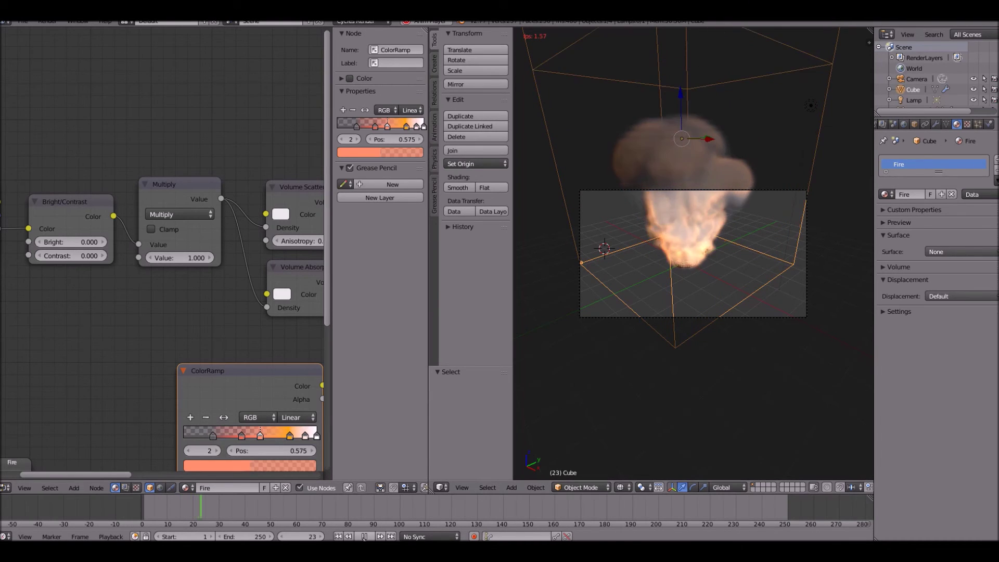
pyautogui.hotkey('alt', 'a')
# Select the camera and rotate it freely by about 12° and 5.7° to bring the smoke plume into frame.
pyautogui.rightClick(741, 315)
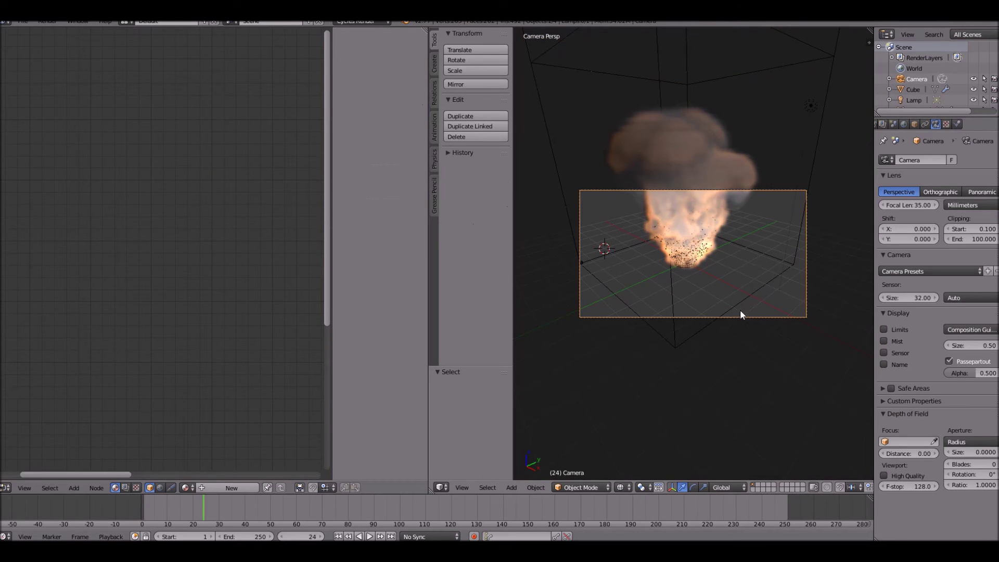
pyautogui.scroll(-1, 736, 298)
pyautogui.hotkey('shift', 'f')
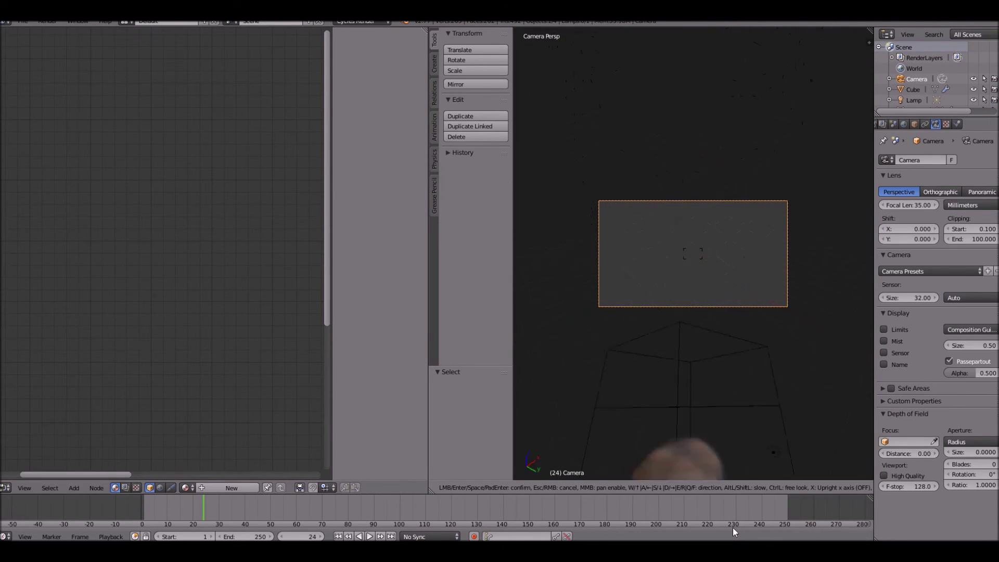
pyautogui.press('Escape')
pyautogui.press('r')
pyautogui.press('r')
pyautogui.click(686, 323)
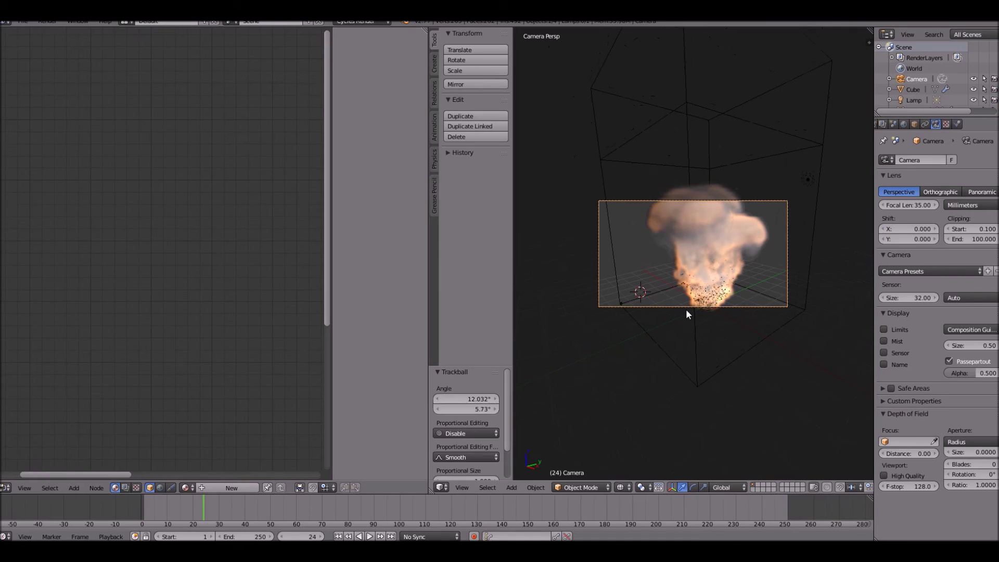
# Fly the camera back from the fire, then shift it by about 0.389, 0.125 and -0.923 in X, Y and Z.
pyautogui.hotkey('shift', 'f')
pyautogui.press('s')
pyautogui.click(694, 253)
pyautogui.press('g')
pyautogui.click(707, 285)
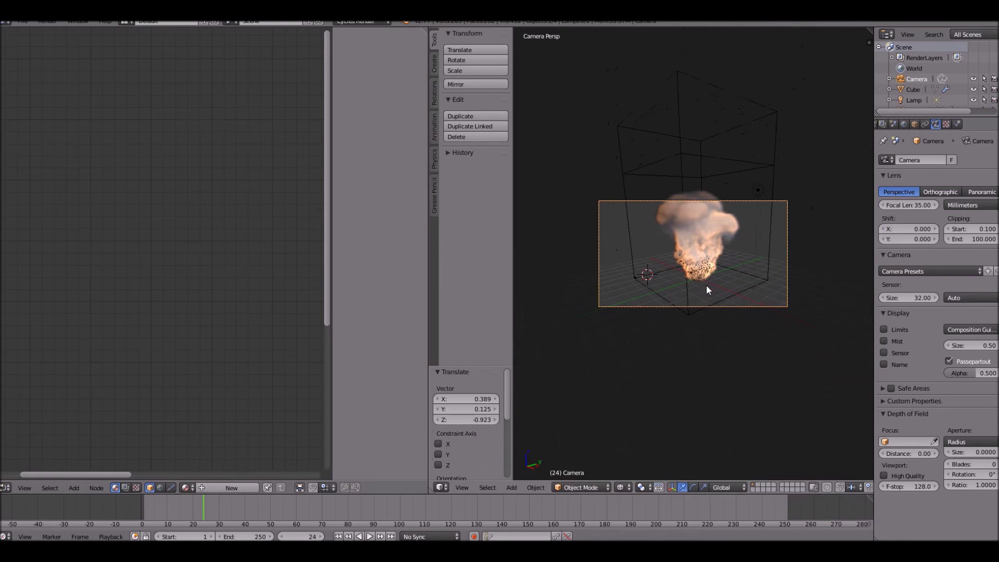
# Rotate the camera to refine its aim and roll, then move it by about -0.148, -0.216 and -0.014 in X, Y and Z.
pyautogui.press('r')
pyautogui.press('r')
pyautogui.click(713, 289)
pyautogui.press('r')
pyautogui.press('r')
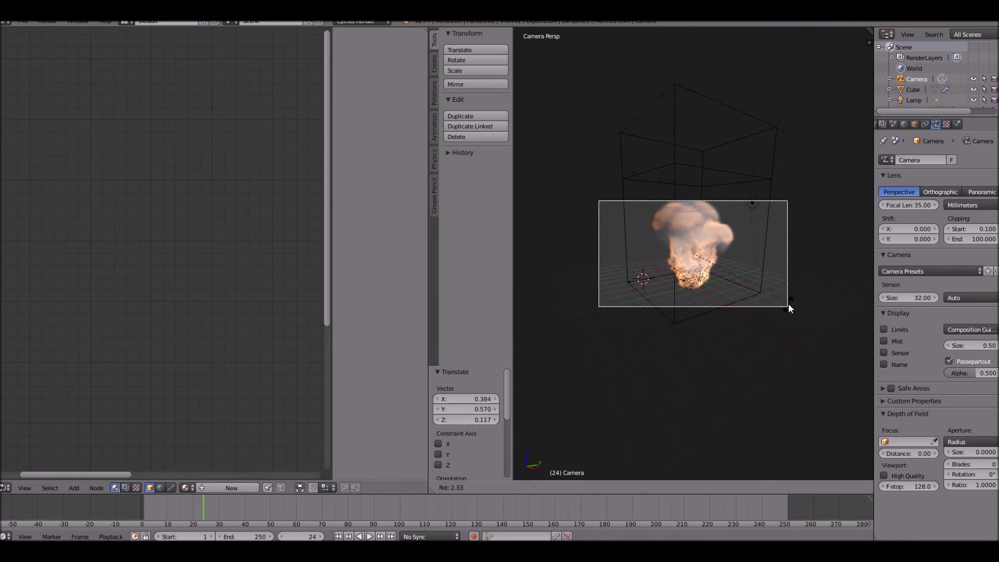
pyautogui.click(700, 287)
pyautogui.press('g')
pyautogui.click(689, 287)
# Fine-tune the camera framing of the fire by moving it about 0.061, 0.045 and -0.153 in X, Y and Z.
pyautogui.scroll(5, 686, 285)
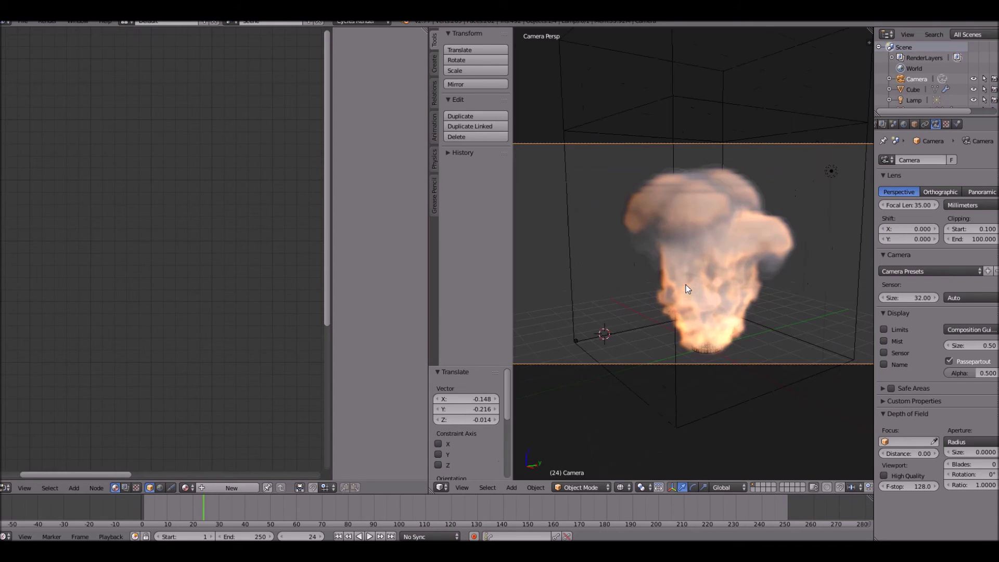
pyautogui.press('g')
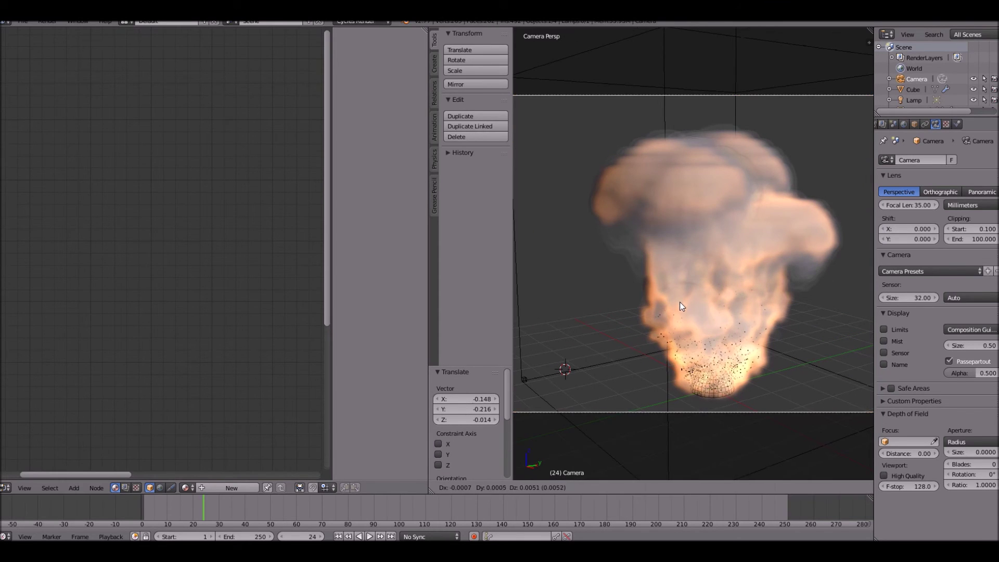
pyautogui.click(685, 314)
pyautogui.scroll(2, 687, 315)
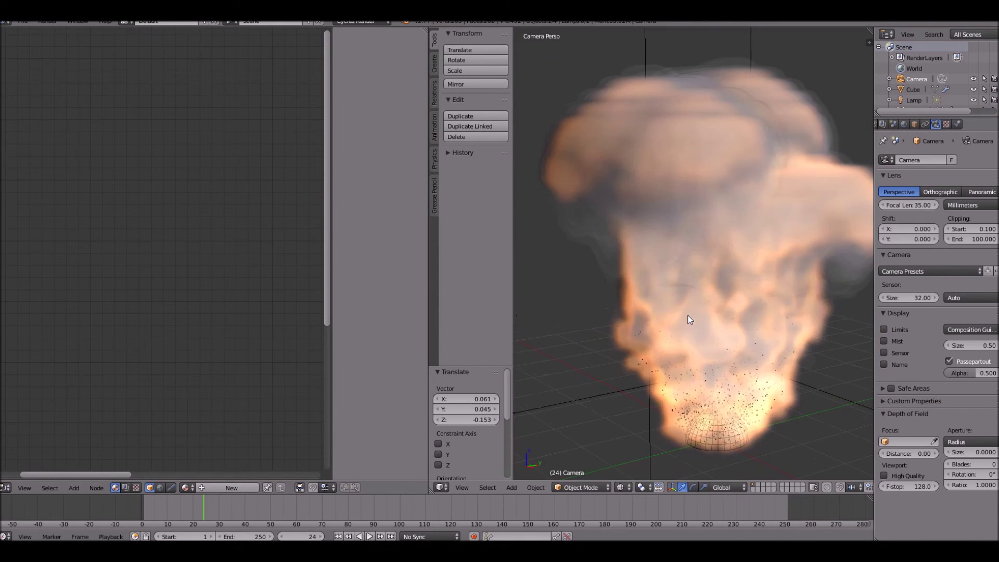
pyautogui.scroll(-2, 687, 315)
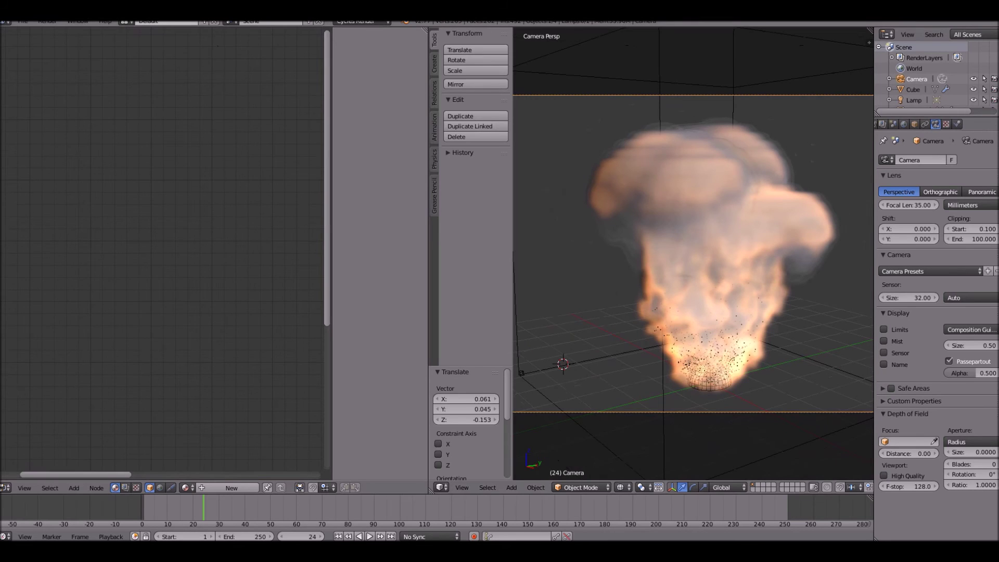
# Render frame 24 as a still image and examine the noise in the fire's first tiles.
pyautogui.click(46, 22)
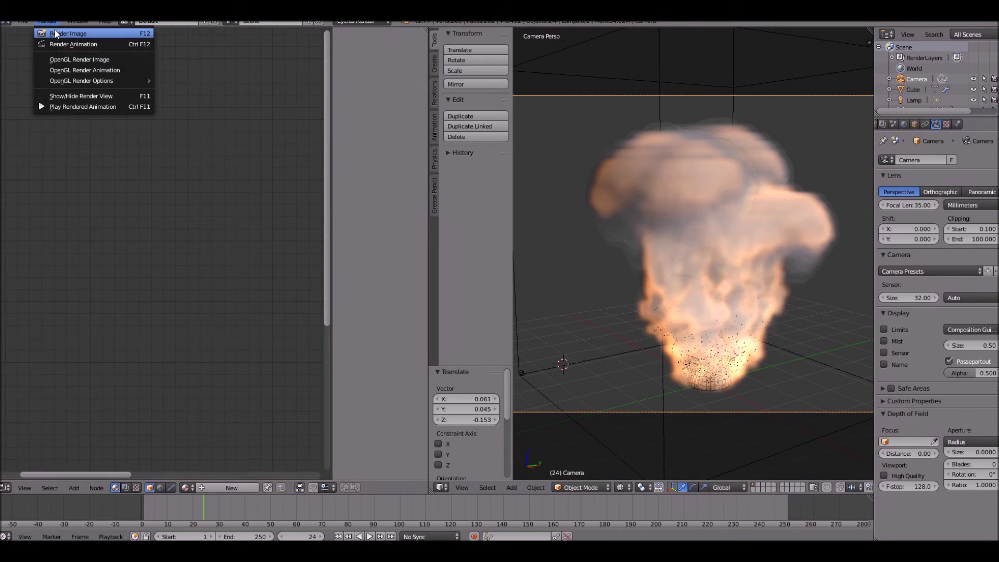
pyautogui.click(55, 33)
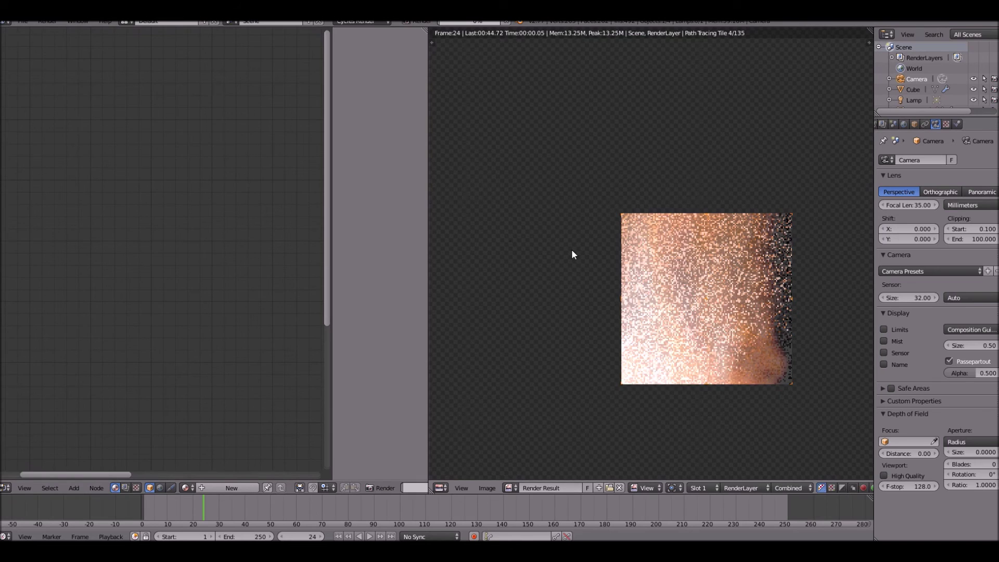
pyautogui.scroll(-2, 551, 247)
pyautogui.scroll(3, 553, 255)
pyautogui.scroll(-1, 554, 252)
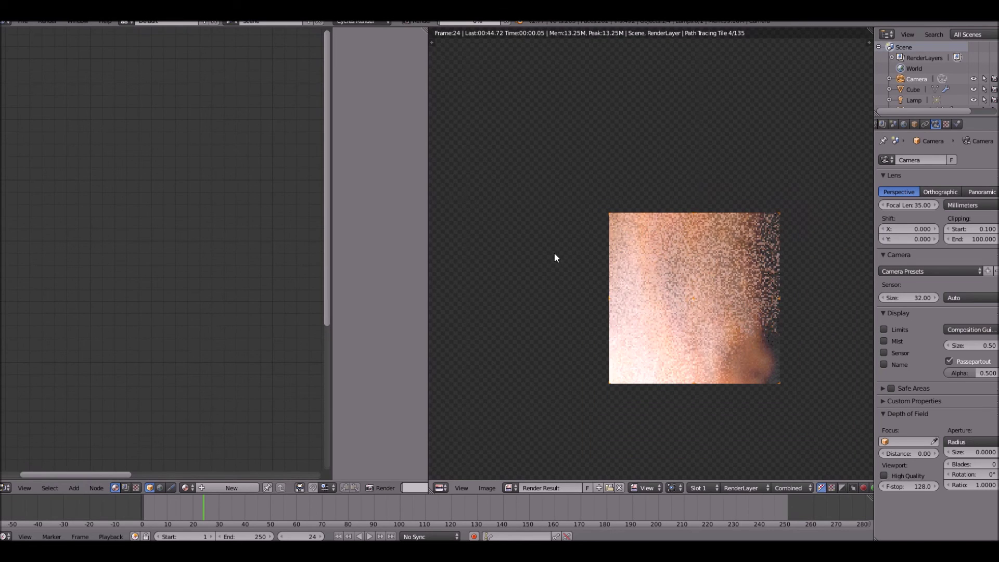
pyautogui.scroll(2, 901, 128)
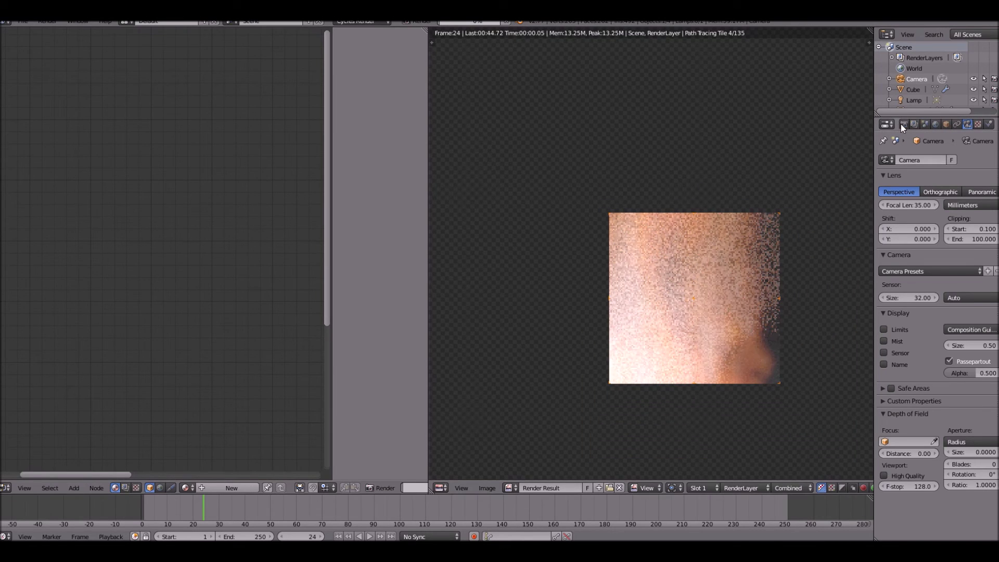
# Cancel the running render and set the Cycles render samples to 10.
pyautogui.click(904, 125)
pyautogui.scroll(-5, 744, 213)
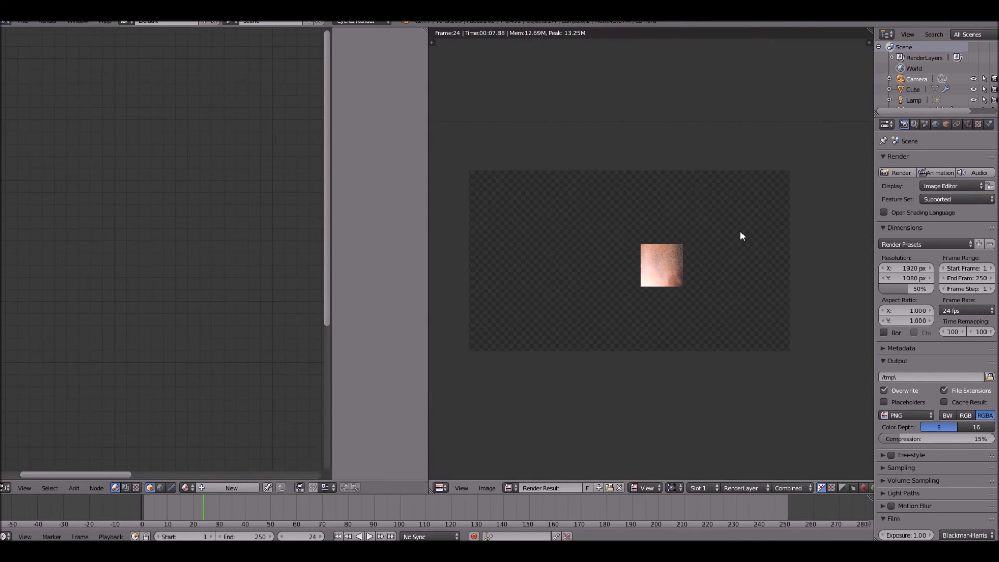
pyautogui.press('Escape')
pyautogui.scroll(-2, 925, 462)
pyautogui.click(920, 416)
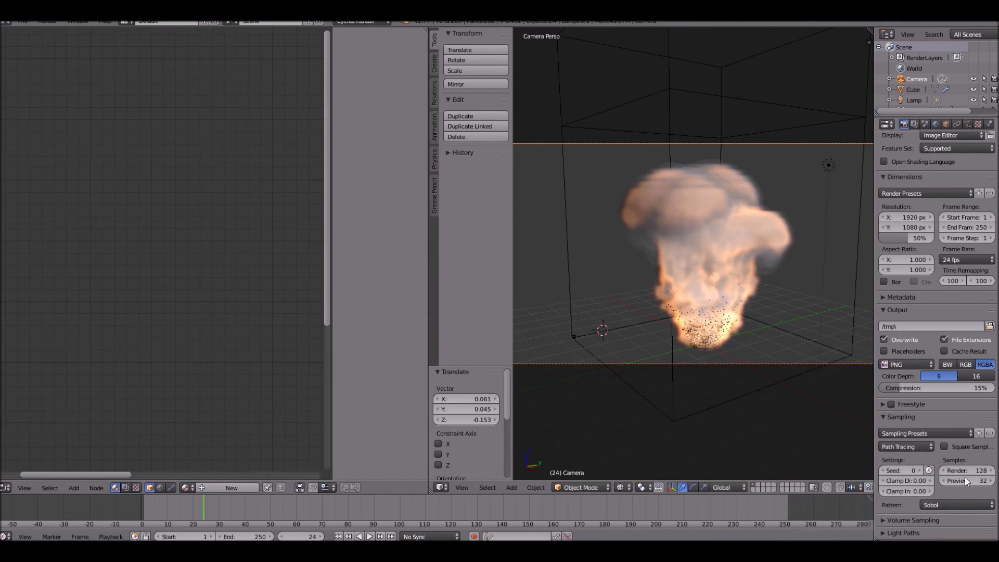
pyautogui.write('10')
pyautogui.press('Return')
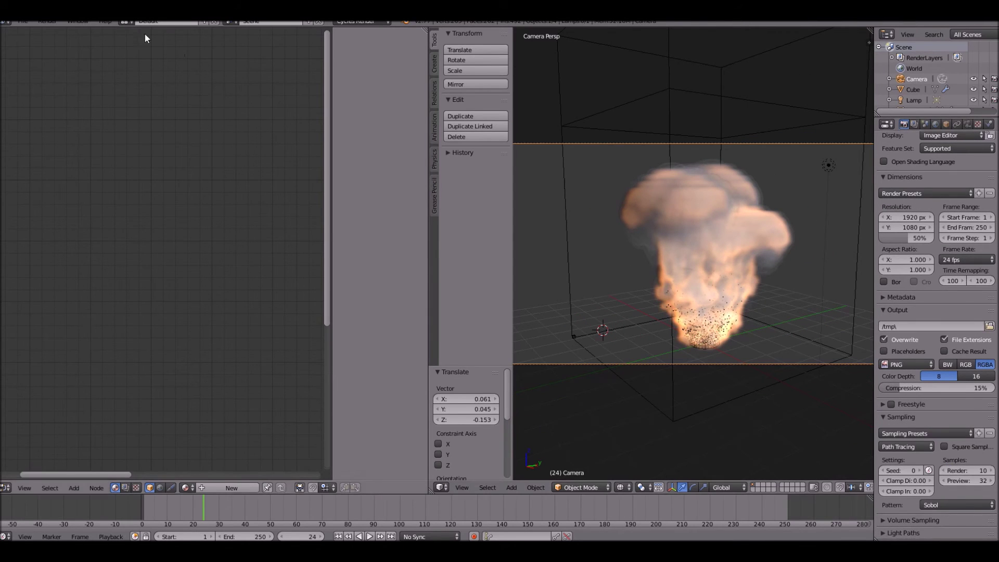
# Render frame 24 again with the reduced samples and examine the fire's grain and brightness up close.
pyautogui.click(47, 22)
pyautogui.click(56, 29)
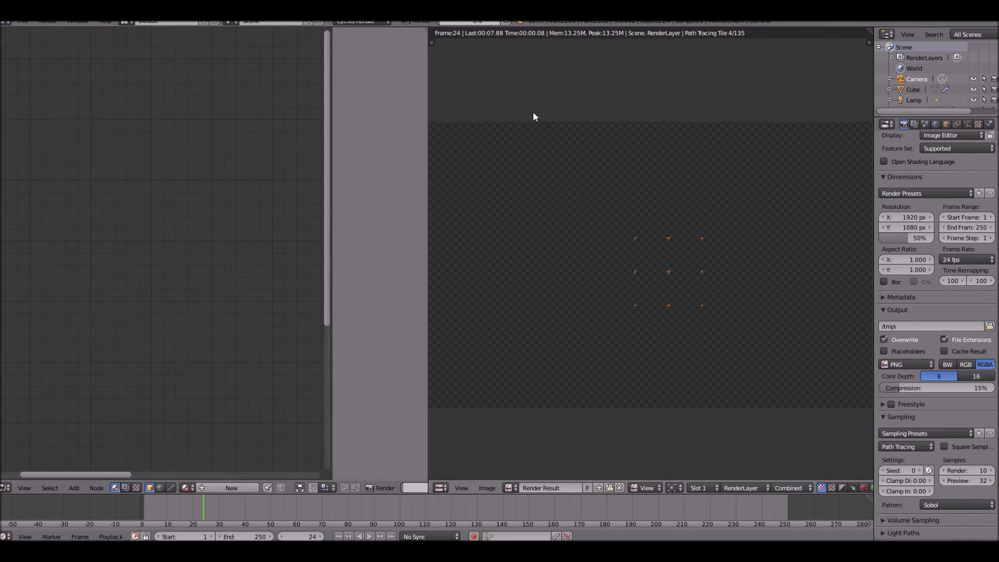
pyautogui.scroll(2, 533, 112)
pyautogui.moveTo(536, 131); pyautogui.dragTo(543, 149, button='middle')
pyautogui.scroll(5, 543, 149)
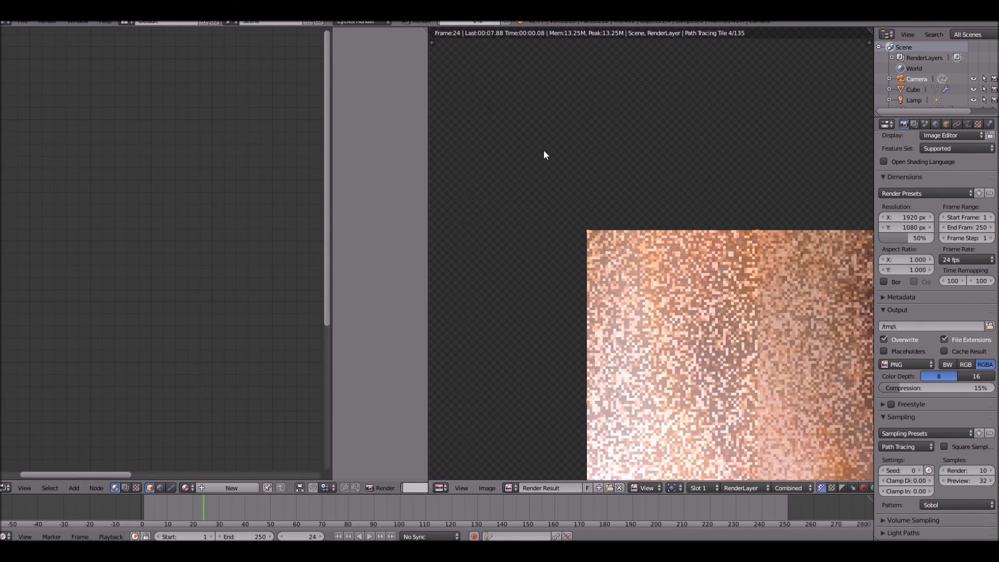
pyautogui.scroll(-3, 543, 148)
pyautogui.scroll(-1, 739, 216)
pyautogui.scroll(2, 736, 232)
pyautogui.scroll(-5, 723, 223)
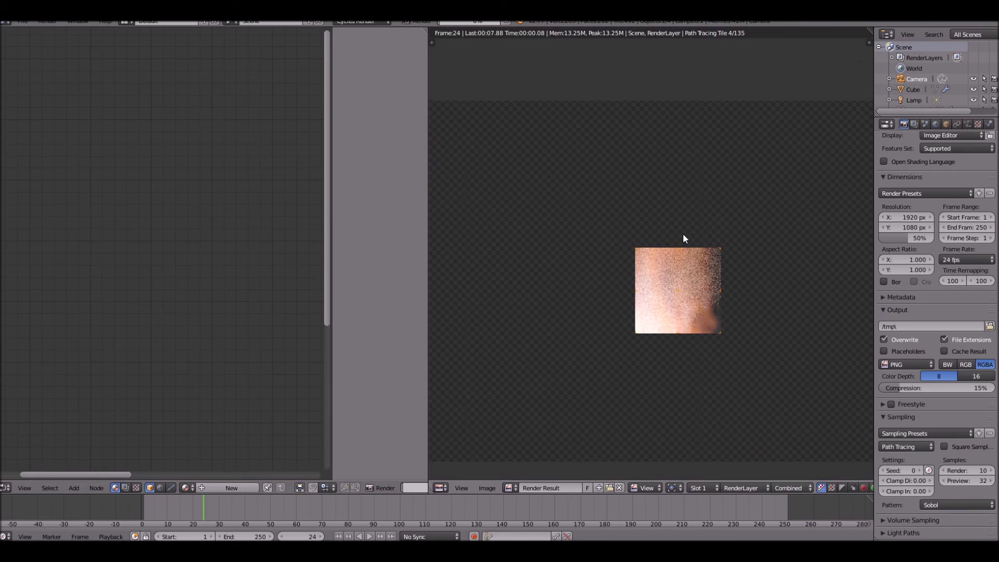
# Cancel the render, enable nodes for the world and darken its Background color to black.
pyautogui.click(936, 124)
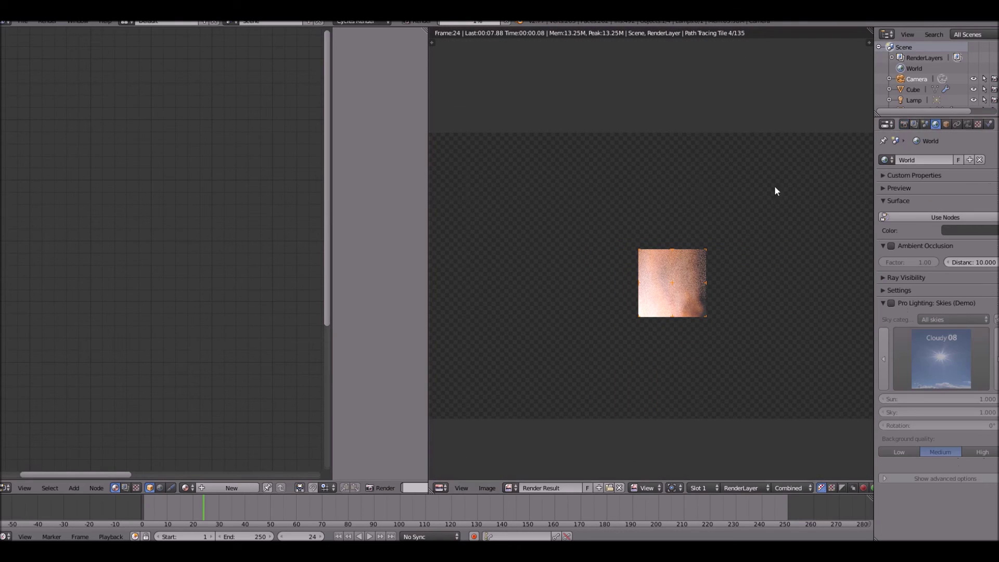
pyautogui.press('Escape')
pyautogui.click(952, 217)
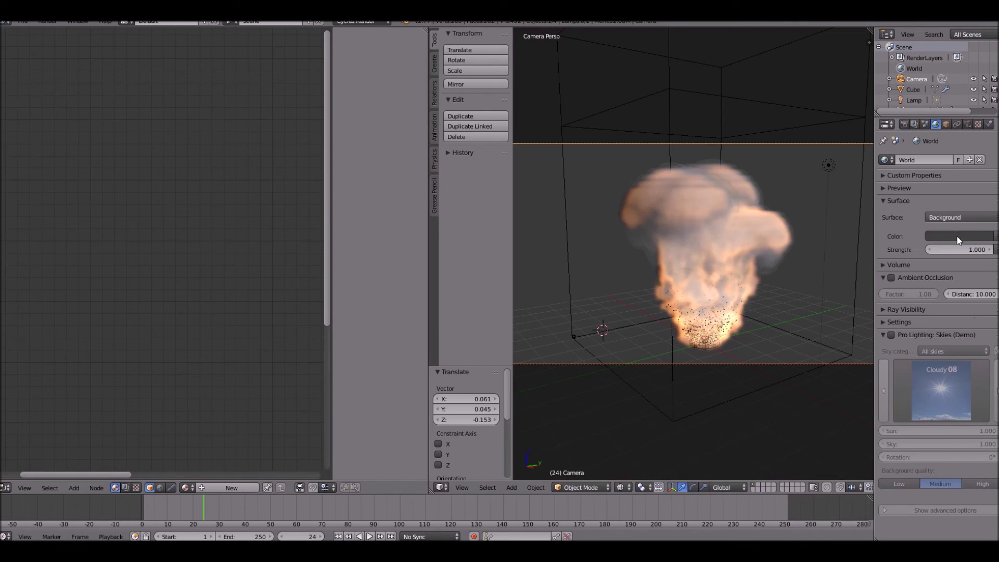
pyautogui.click(956, 236)
pyautogui.click(984, 160)
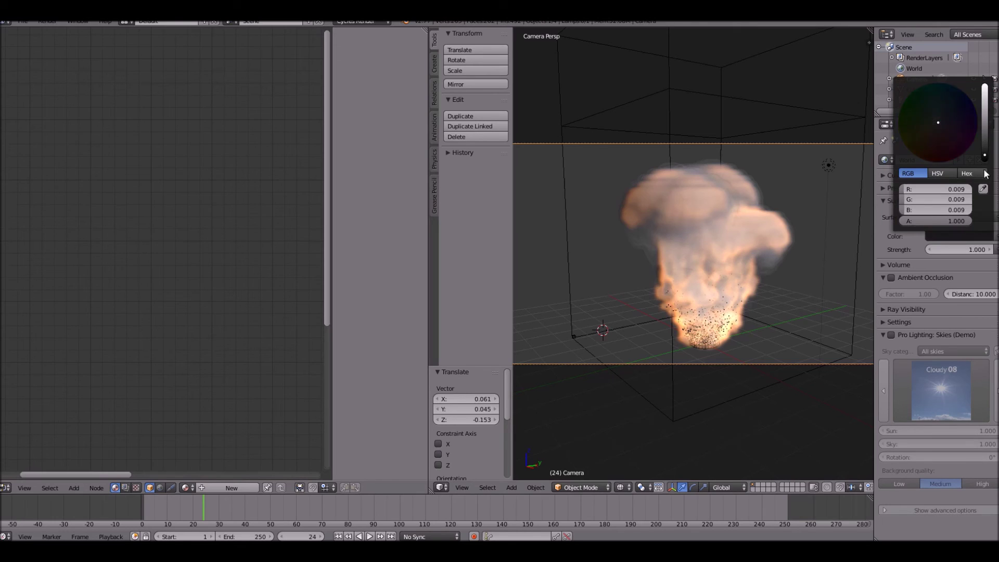
# Render the image with the black world background and examine the flame and smoke tiles, including those of frame 50.
pyautogui.click(47, 22)
pyautogui.click(52, 32)
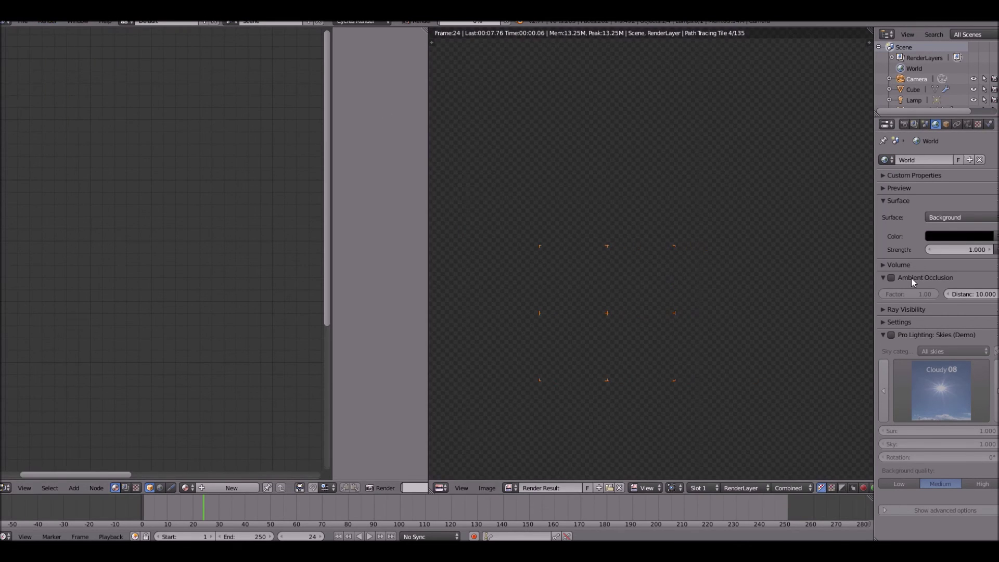
pyautogui.scroll(-3, 611, 248)
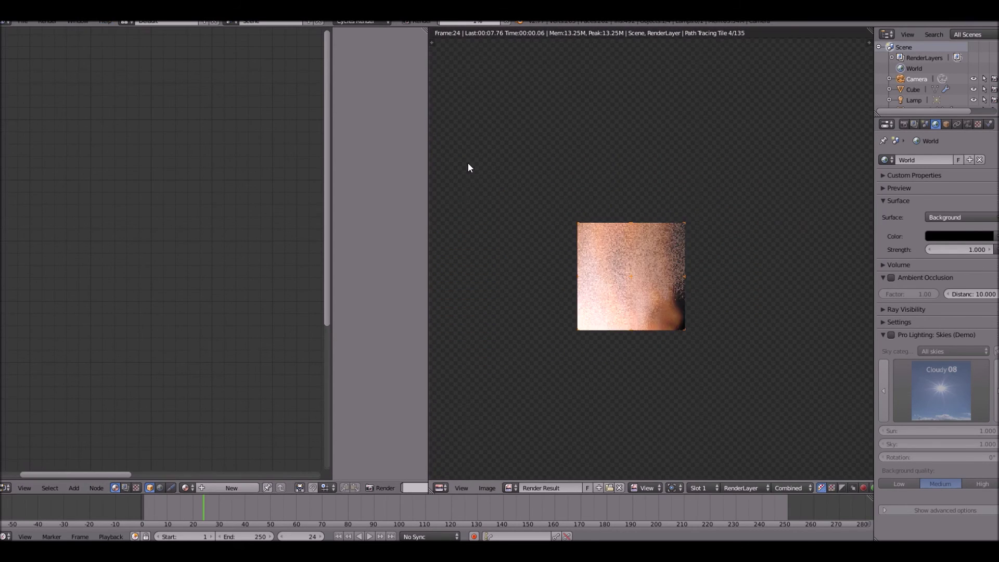
pyautogui.scroll(5, 467, 163)
pyautogui.scroll(-5, 473, 175)
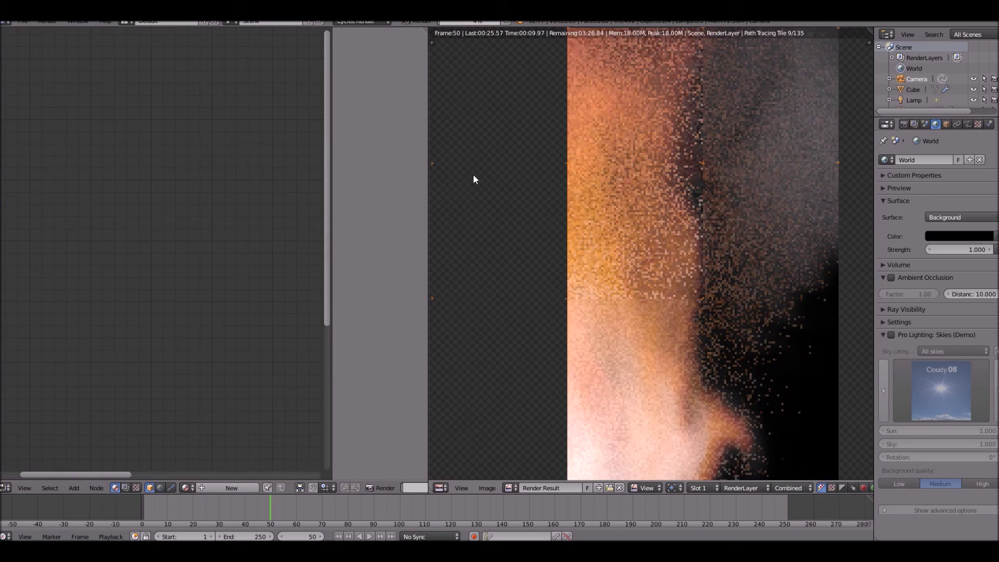
pyautogui.scroll(1, 589, 240)
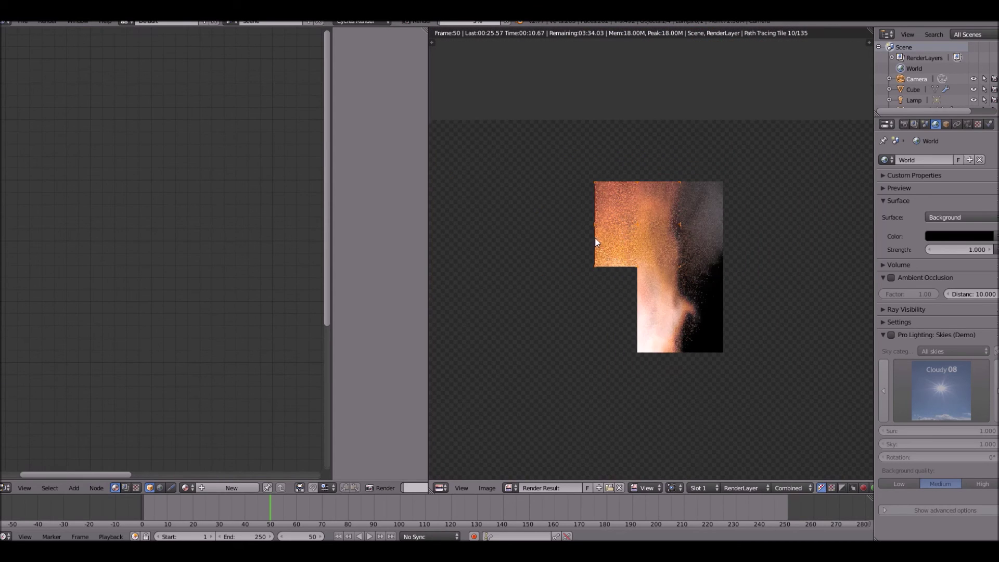
pyautogui.scroll(1, 673, 218)
pyautogui.scroll(-2, 669, 260)
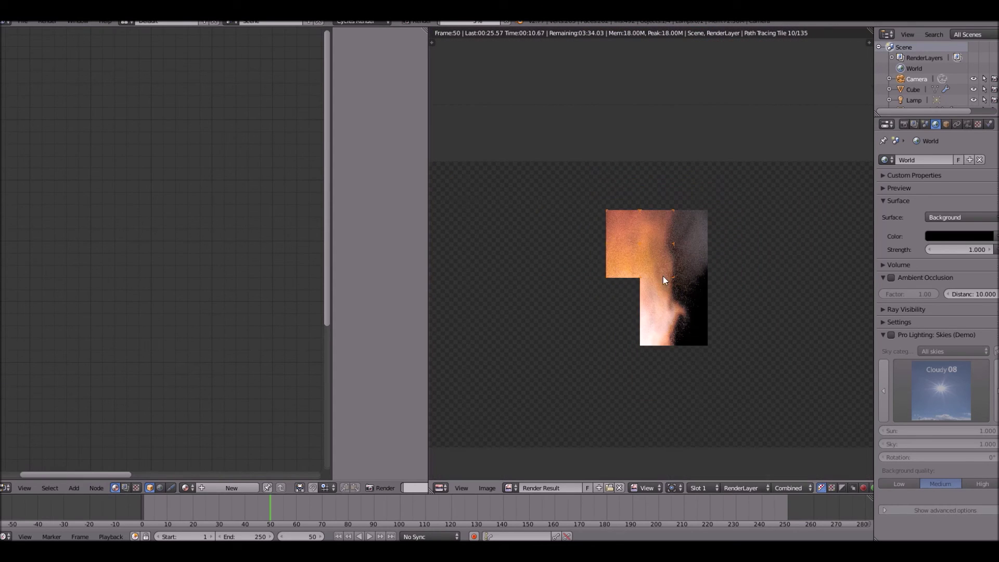
# Examine the flame and smoke tiles of the frame 50 render as they fill in, and close the render view.
pyautogui.moveTo(619, 317); pyautogui.dragTo(595, 220, button='middle')
pyautogui.scroll(3, 595, 221)
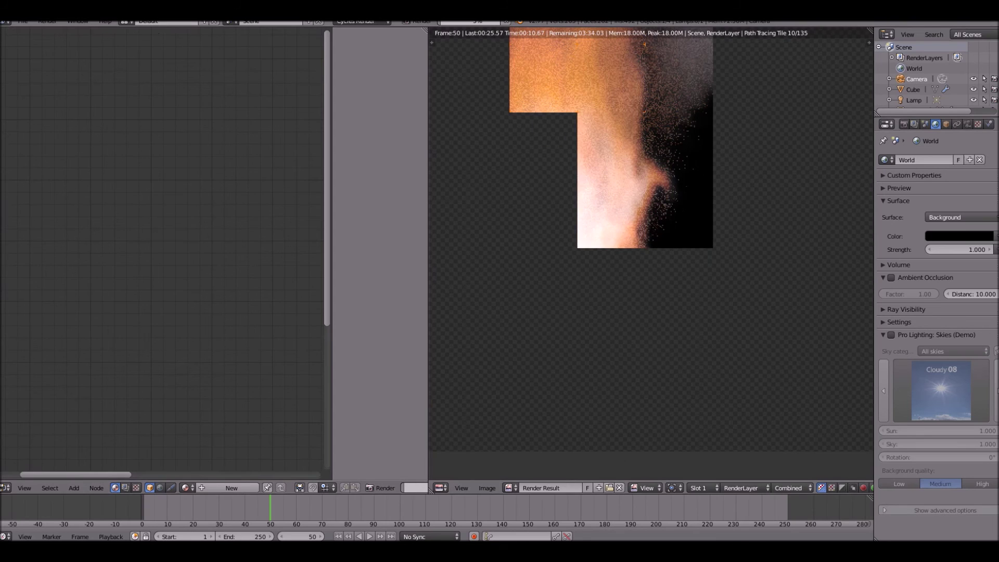
pyautogui.click(579, 164)
pyautogui.scroll(-4, 579, 164)
pyautogui.moveTo(579, 164); pyautogui.dragTo(592, 188, button='middle')
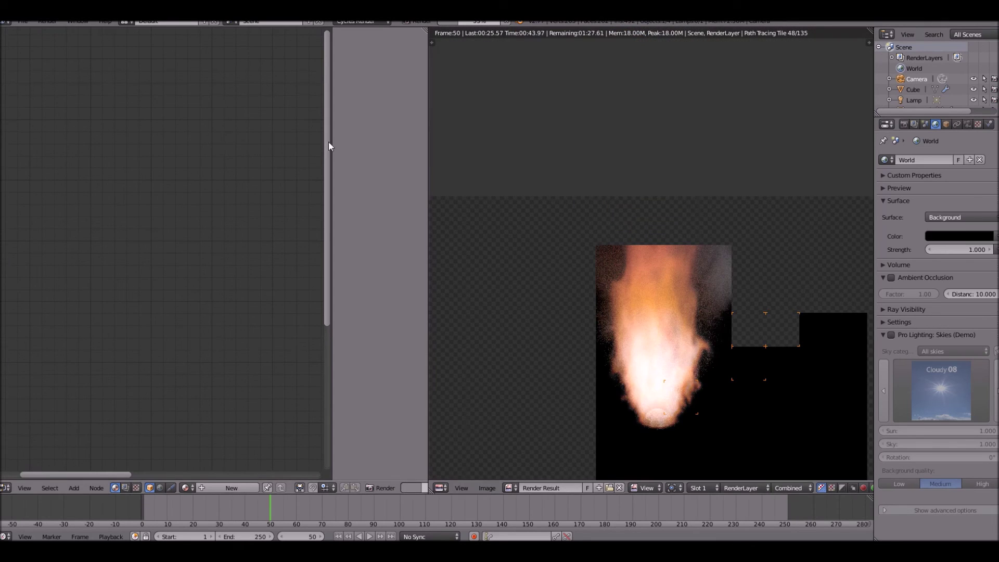
pyautogui.moveTo(640, 222); pyautogui.dragTo(629, 174, button='middle')
pyautogui.scroll(2, 645, 234)
pyautogui.scroll(-1, 660, 241)
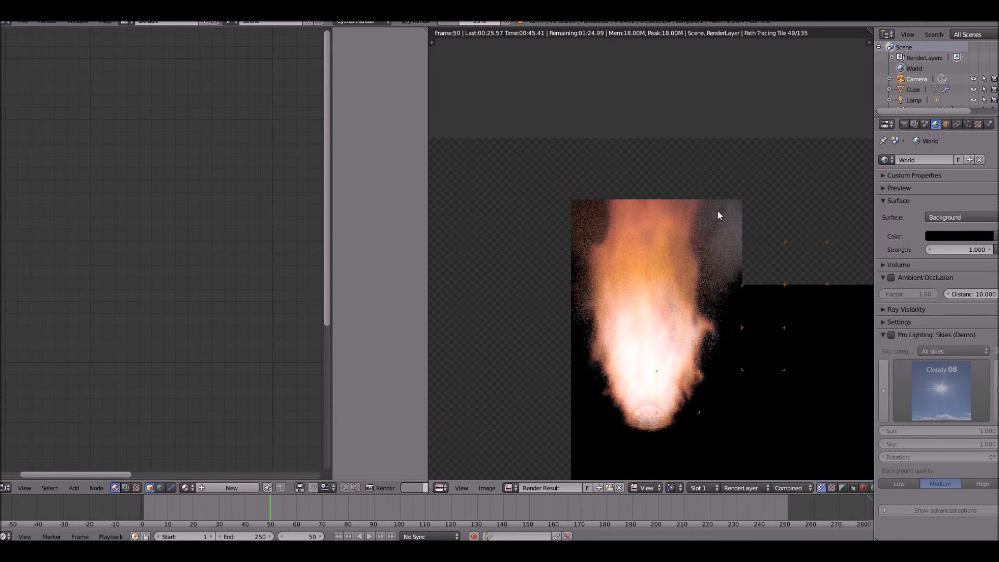
pyautogui.scroll(-4, 698, 333)
pyautogui.scroll(3, 696, 322)
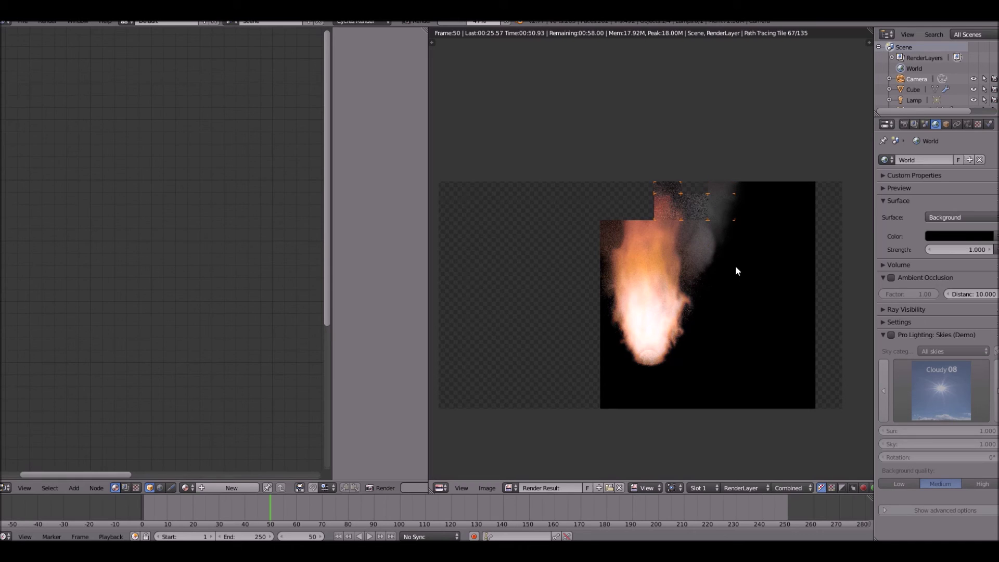
pyautogui.scroll(-3, 740, 279)
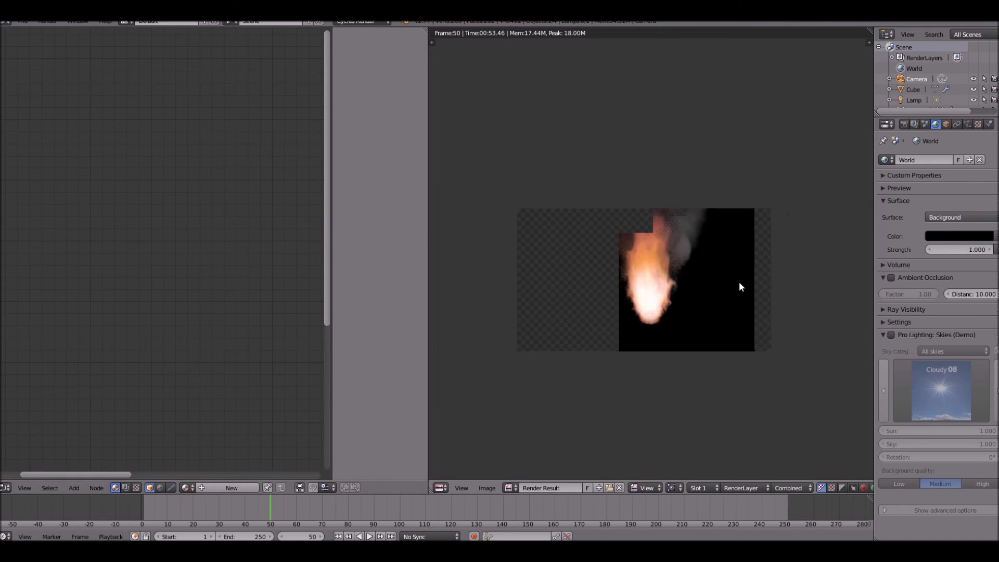
pyautogui.press('Escape')
# Select the smoke domain cube and set its smoke resolution to 90 divisions.
pyautogui.rightClick(703, 297)
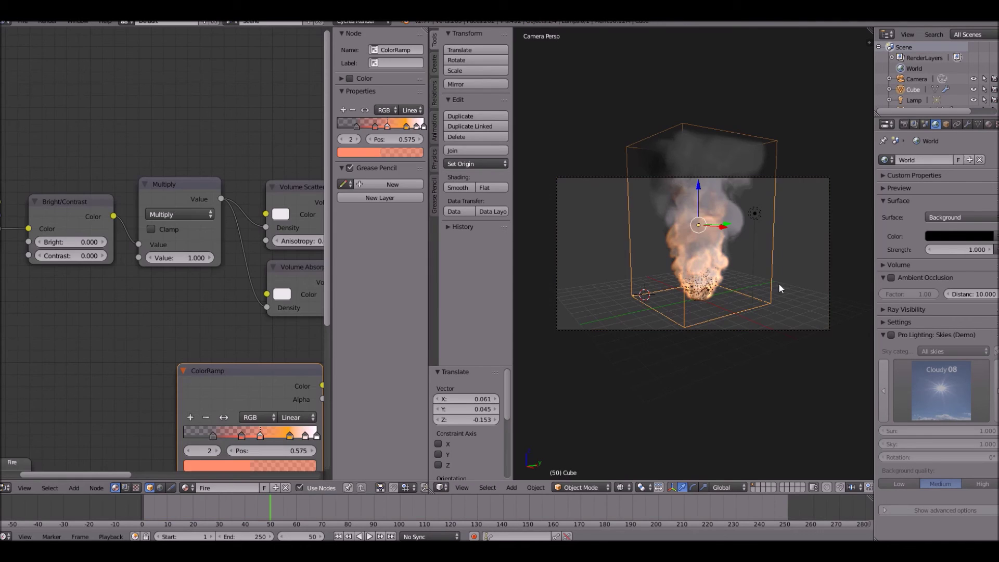
pyautogui.click(989, 125)
pyautogui.scroll(2, 925, 229)
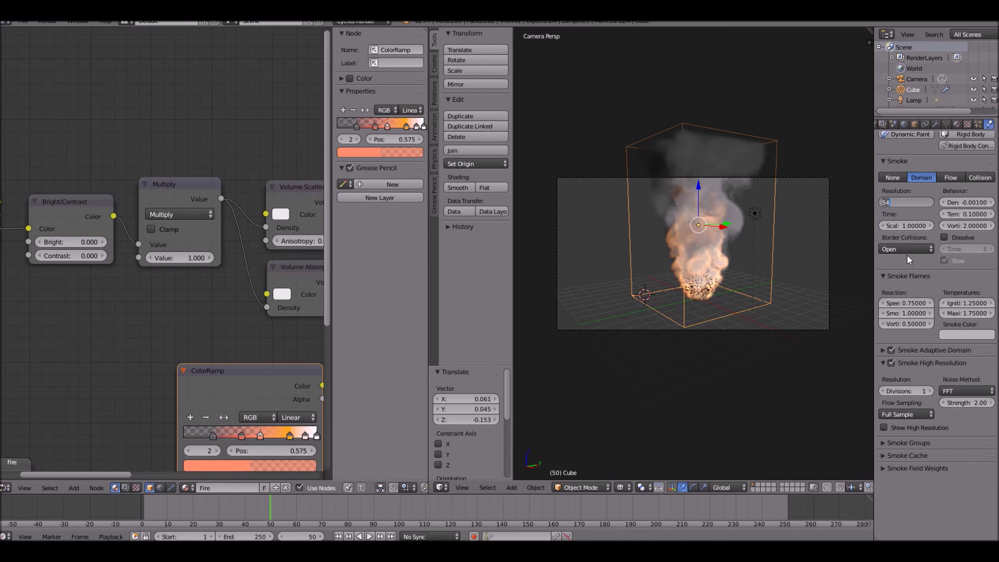
pyautogui.write('90')
pyautogui.press('Return')
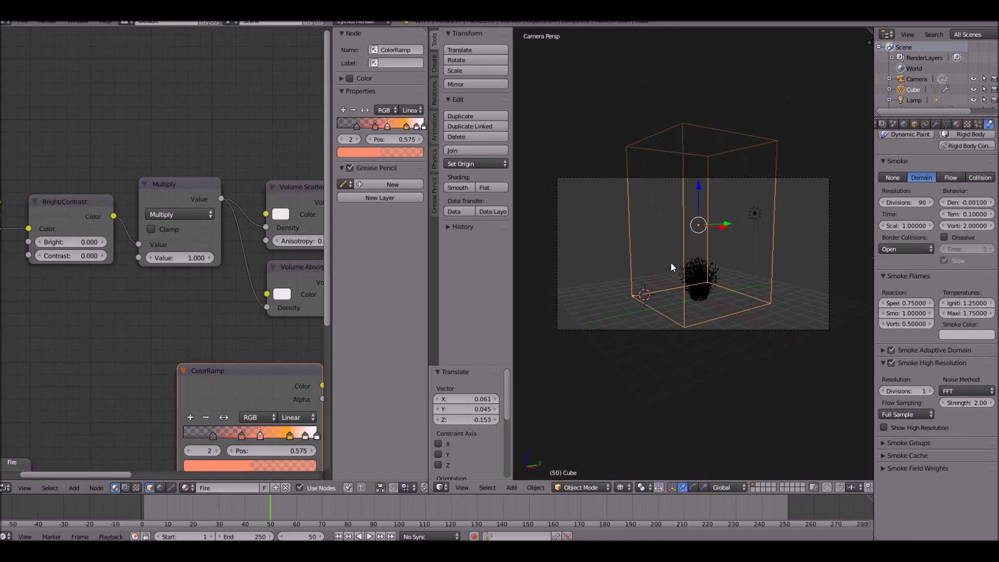
# Rewind the timeline to frame 0 and play the simulation to preview the higher-resolution fire.
pyautogui.scroll(3, 670, 262)
pyautogui.click(141, 501)
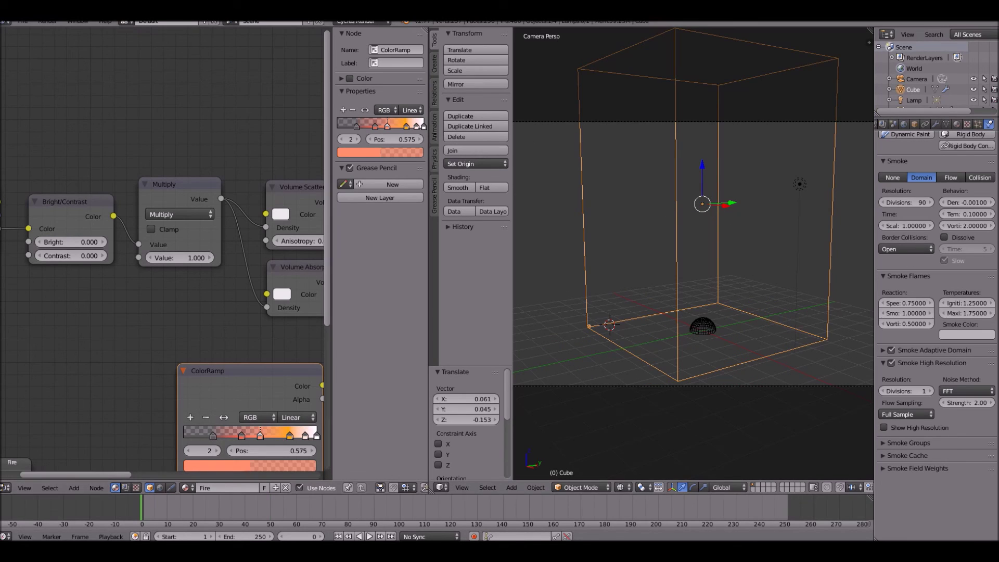
pyautogui.hotkey('alt', 'a')
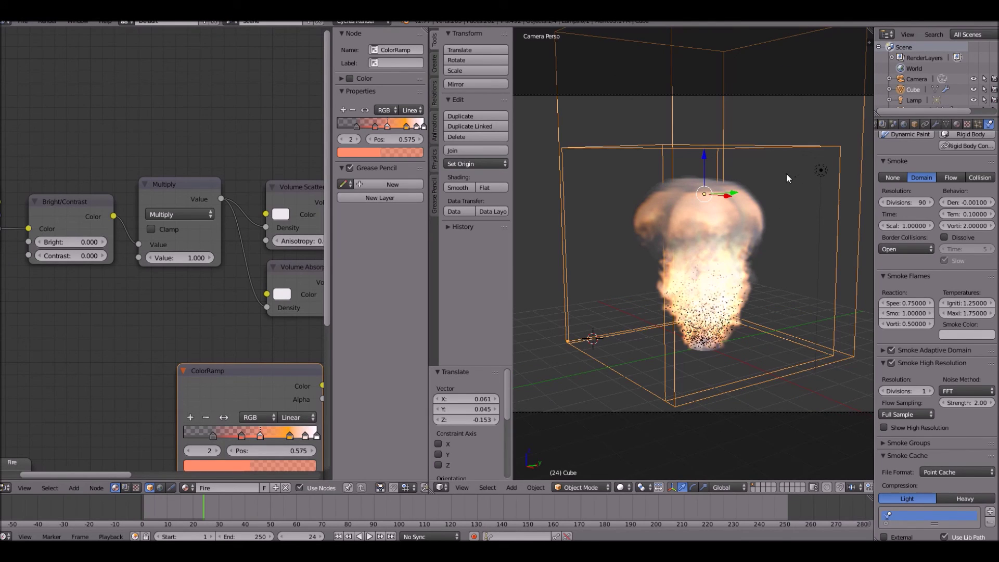
# Bake the domain's smoke cache for frames 1 to 250.
pyautogui.scroll(-3, 960, 392)
pyautogui.scroll(-1, 964, 387)
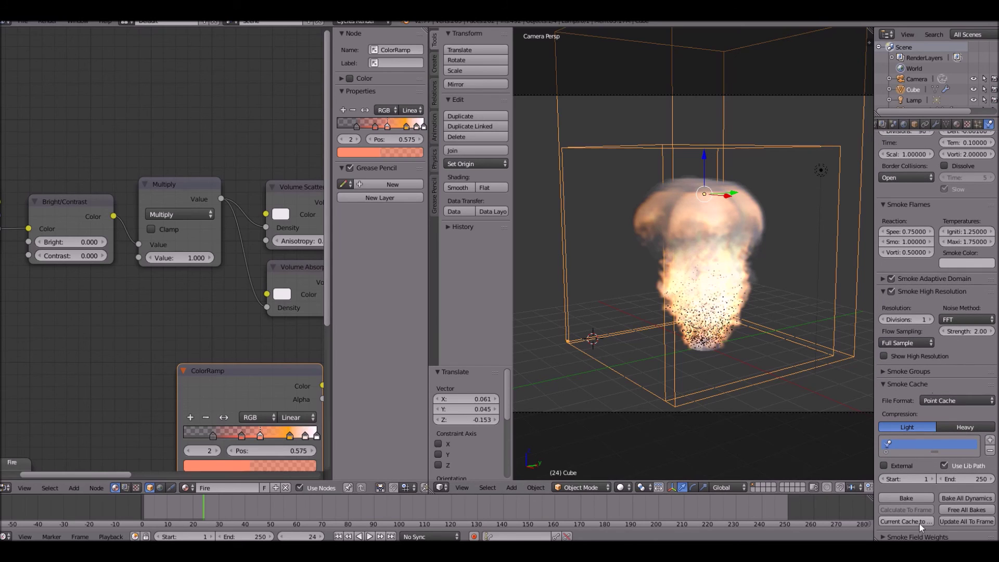
pyautogui.scroll(1, 923, 510)
pyautogui.scroll(-1, 923, 510)
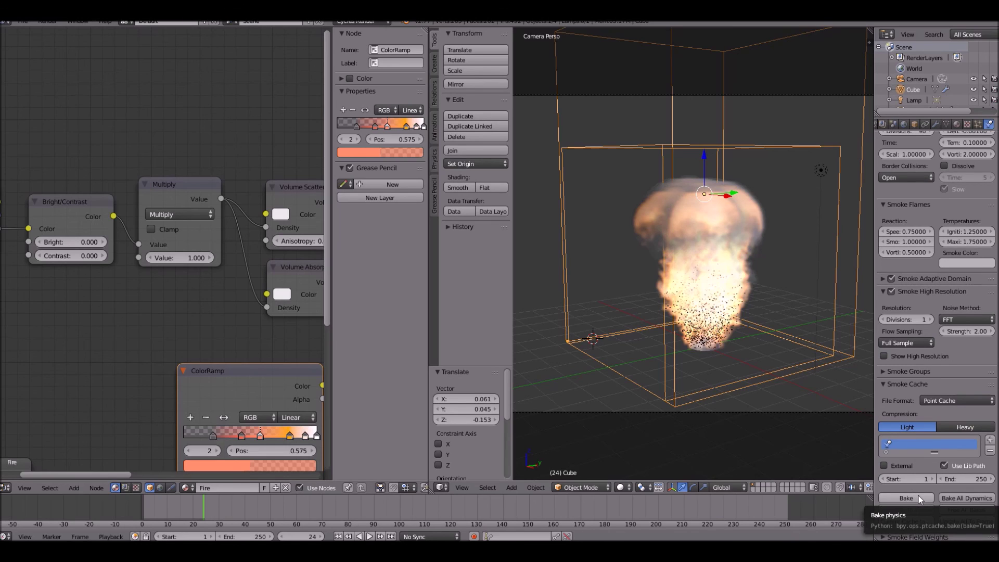
pyautogui.click(919, 497)
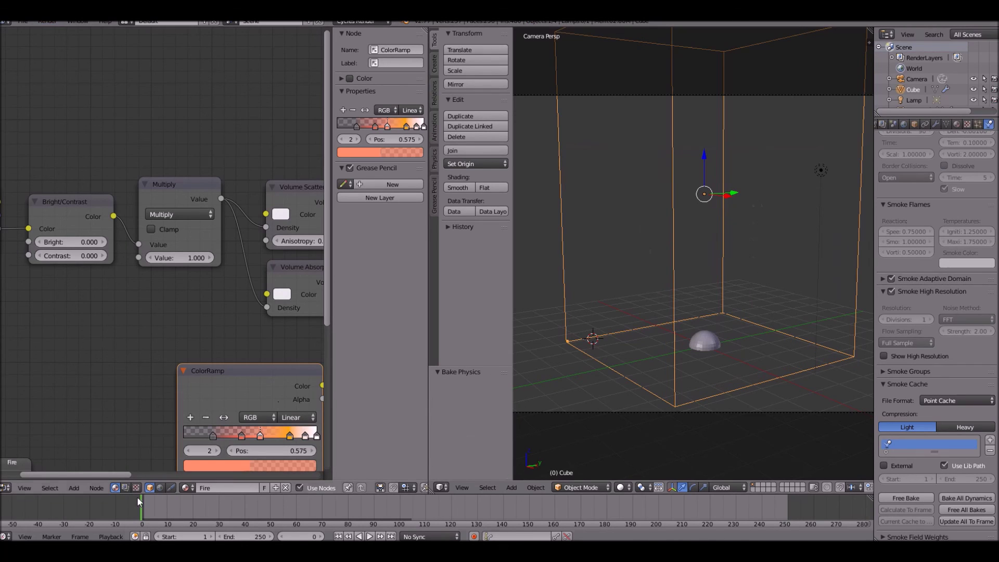
# Play back the baked fire simulation from frame 0, stop it and return to the start of the timeline.
pyautogui.hotkey('alt', 'a')
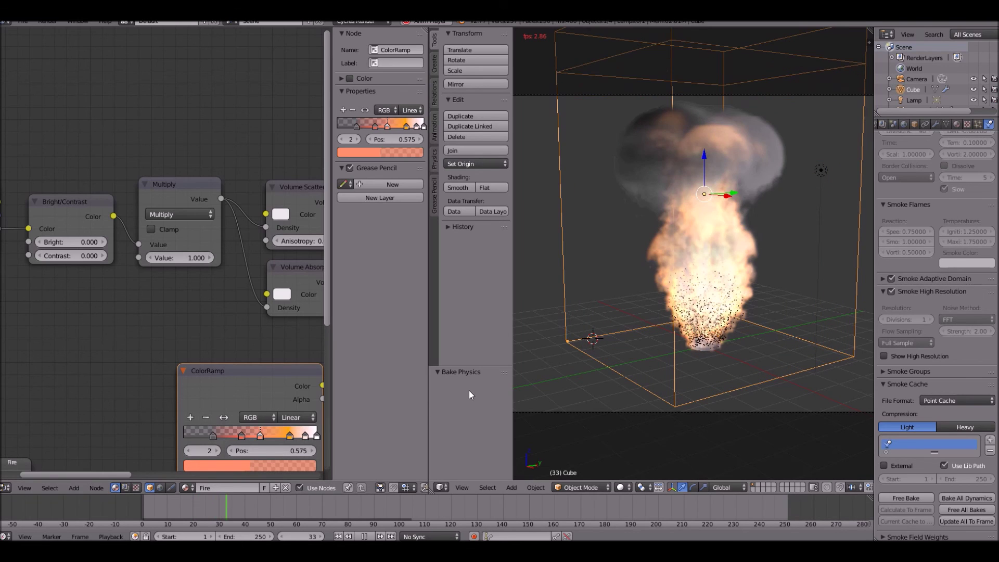
pyautogui.hotkey('alt', 'a')
pyautogui.click(133, 507)
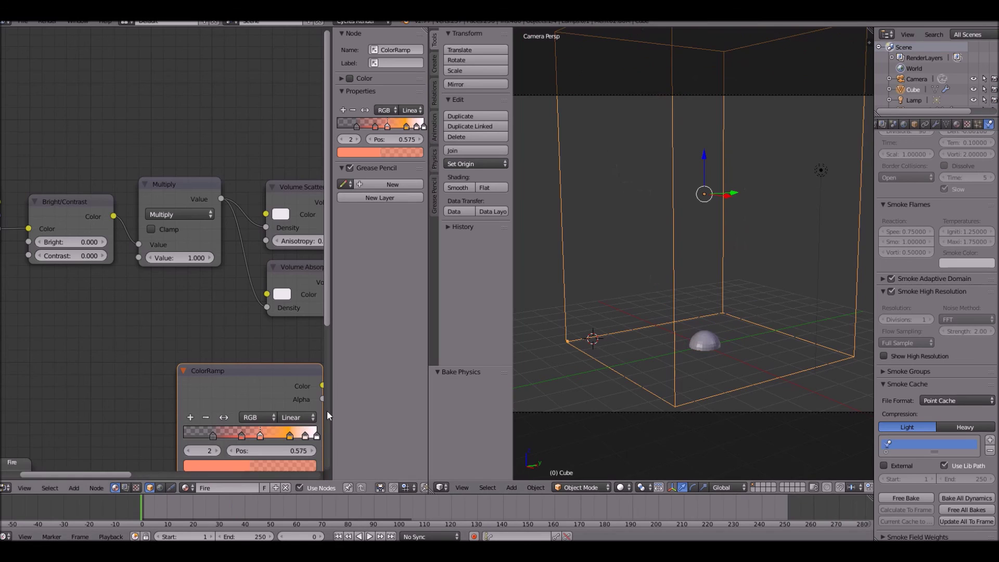
# Set a render border in the camera view around the smoke domain, spanning the full frame height.
pyautogui.scroll(-1, 659, 391)
pyautogui.scroll(-1, 659, 396)
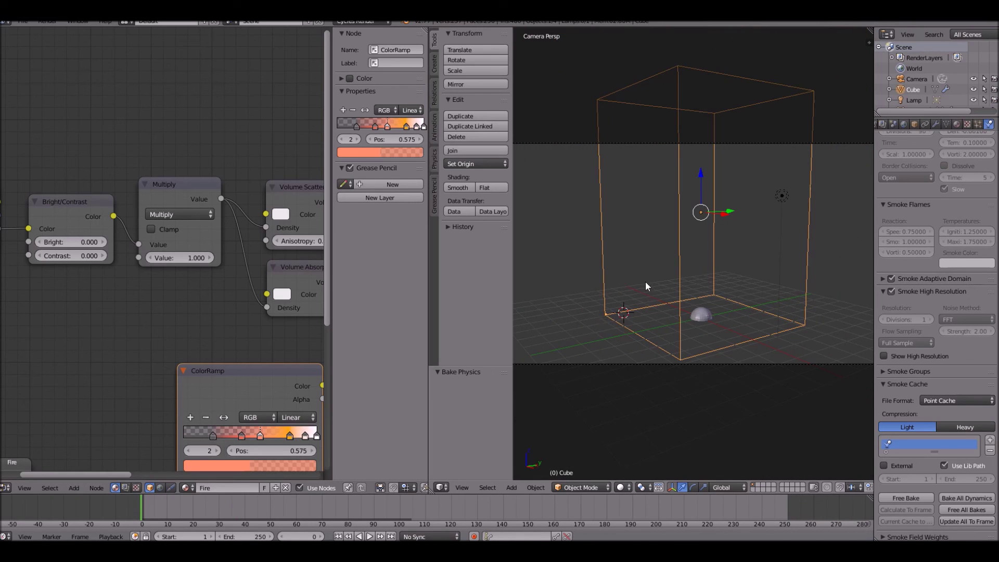
pyautogui.hotkey('ctrl', 'b')
pyautogui.moveTo(579, 114); pyautogui.dragTo(835, 416)
# Go to frame 46 and render the bordered area as an image.
pyautogui.click(260, 516)
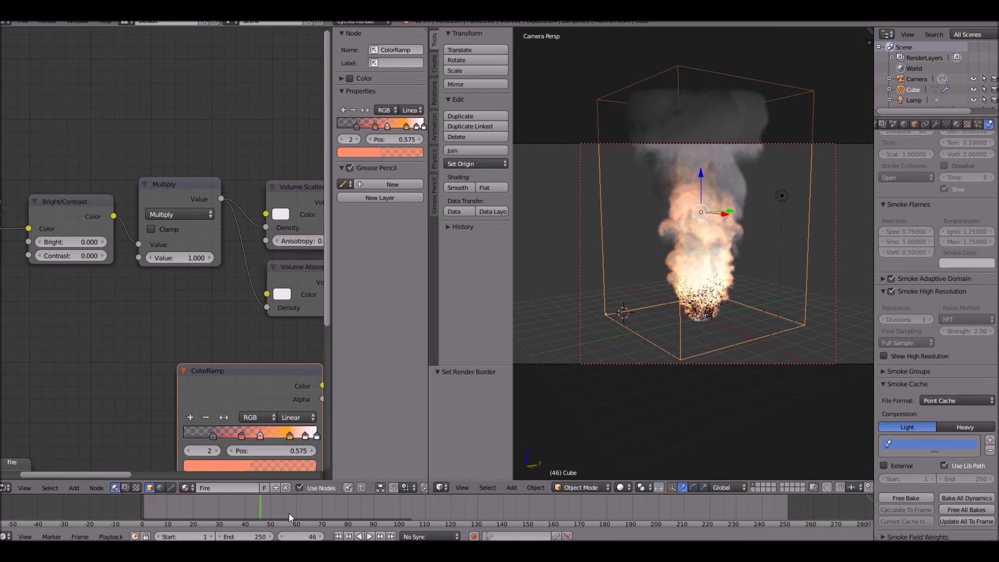
pyautogui.scroll(2, 645, 356)
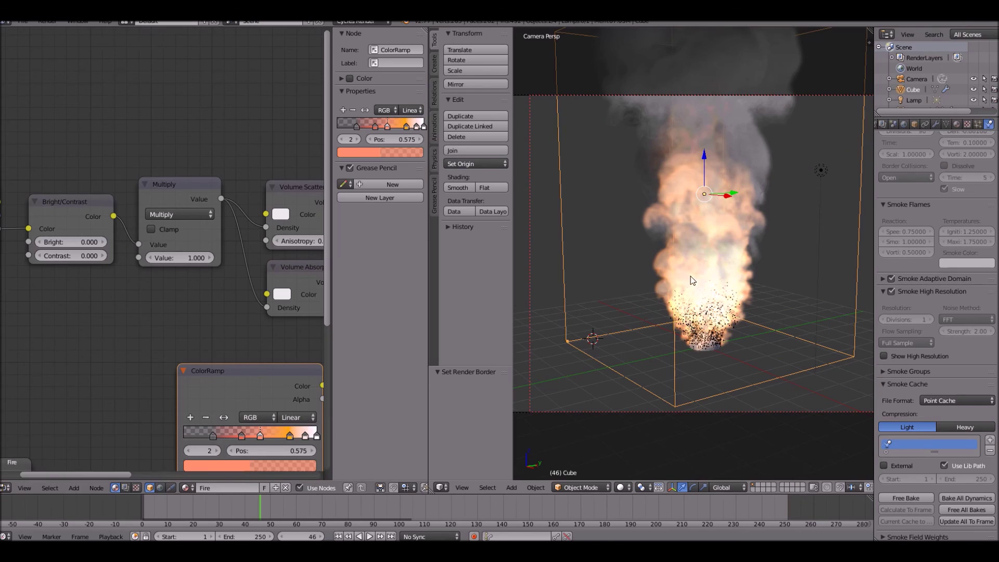
pyautogui.click(47, 21)
pyautogui.click(58, 31)
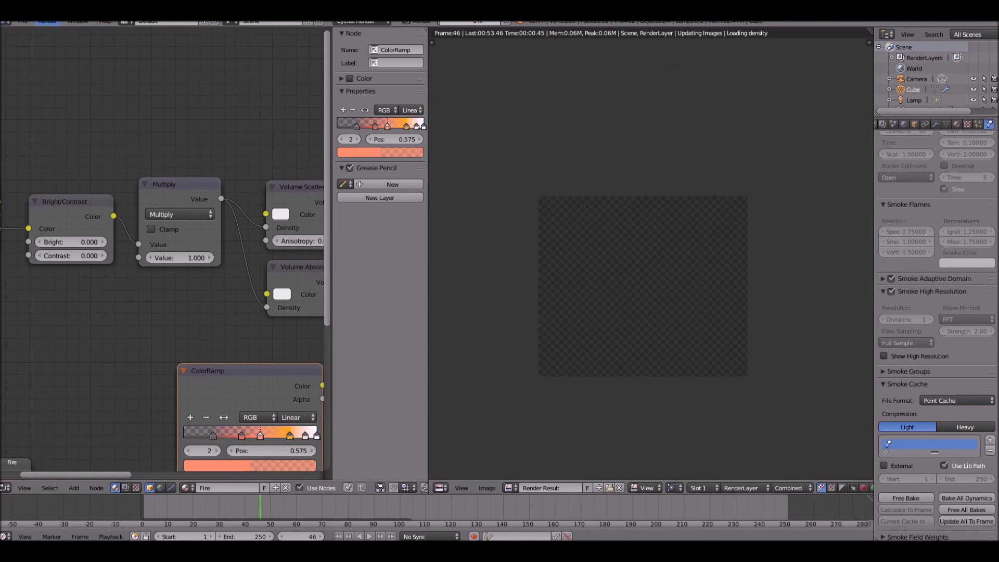
# Examine the first rendered tiles of frame 46 up close for grain and detail along the flame's edge.
pyautogui.scroll(4, 545, 145)
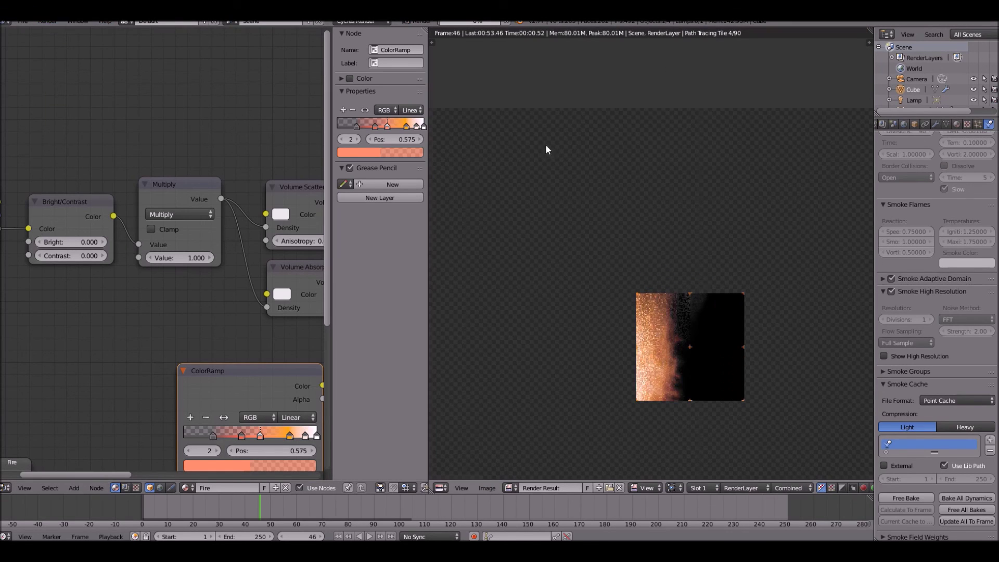
pyautogui.scroll(6, 512, 162)
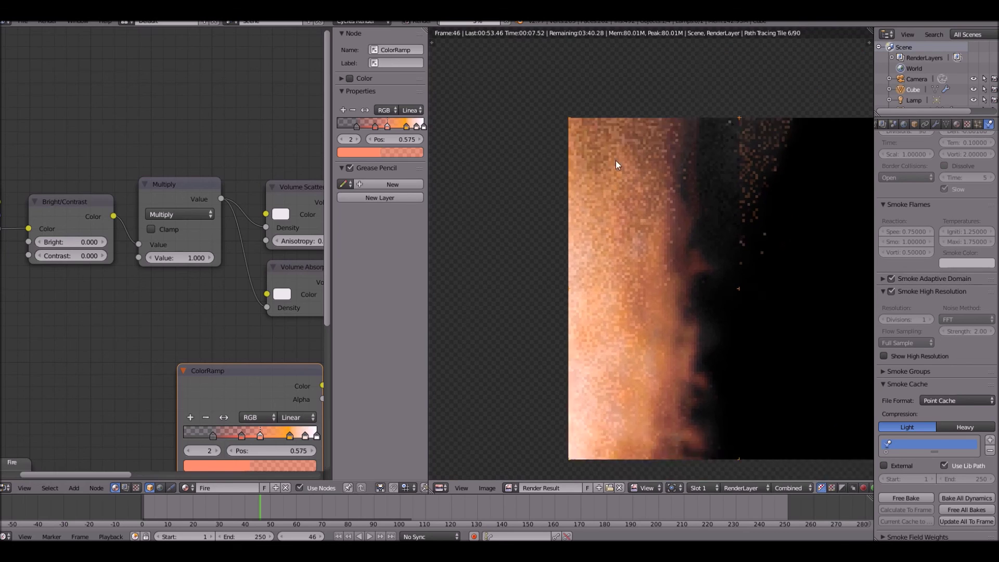
pyautogui.scroll(2, 637, 229)
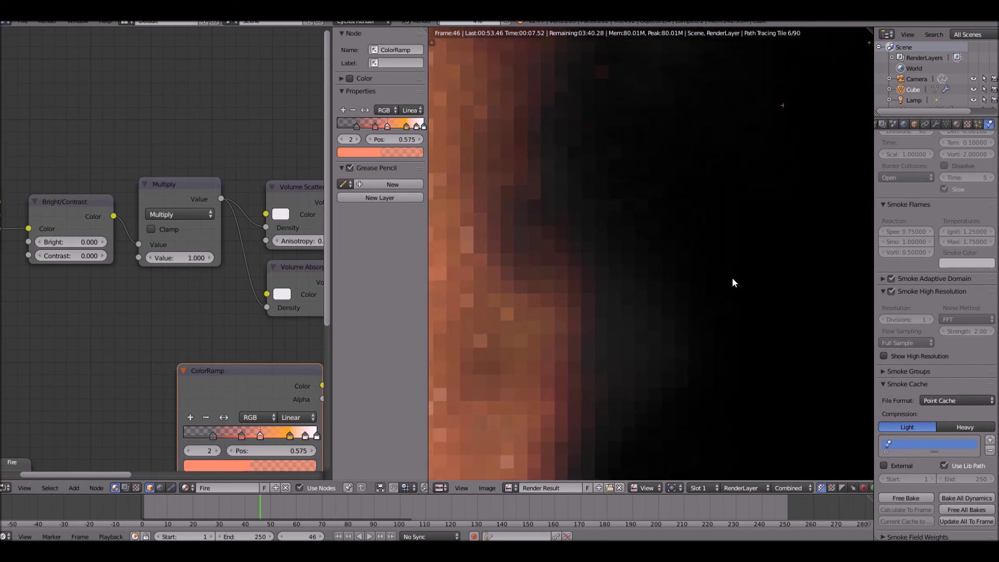
pyautogui.scroll(-6, 721, 221)
pyautogui.scroll(-2, 711, 229)
pyautogui.scroll(8, 682, 255)
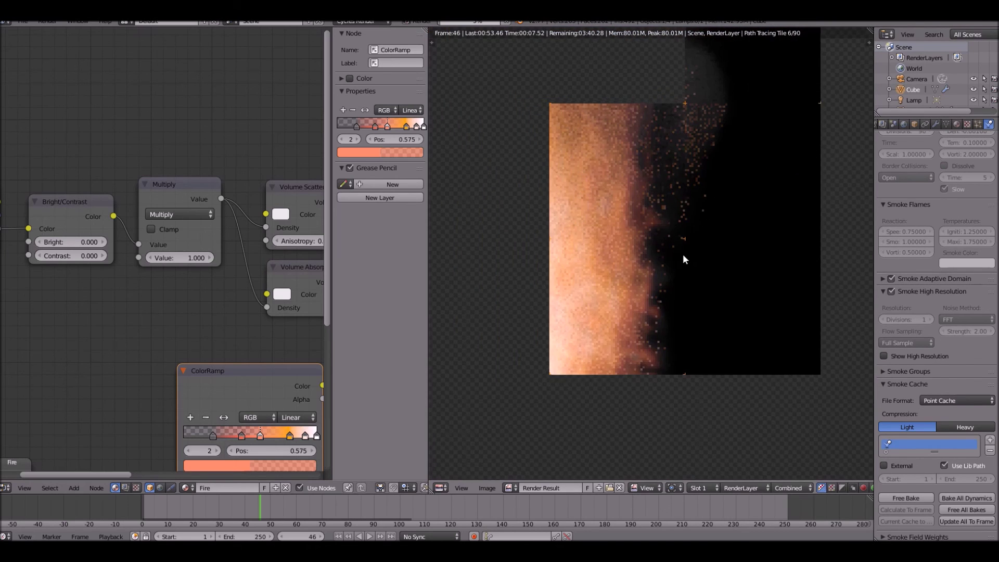
pyautogui.moveTo(619, 198); pyautogui.dragTo(560, 229)
pyautogui.scroll(-1, 561, 164)
pyautogui.moveTo(564, 71); pyautogui.dragTo(640, 136)
pyautogui.scroll(-10, 709, 329)
pyautogui.scroll(-3, 675, 271)
pyautogui.scroll(4, 676, 261)
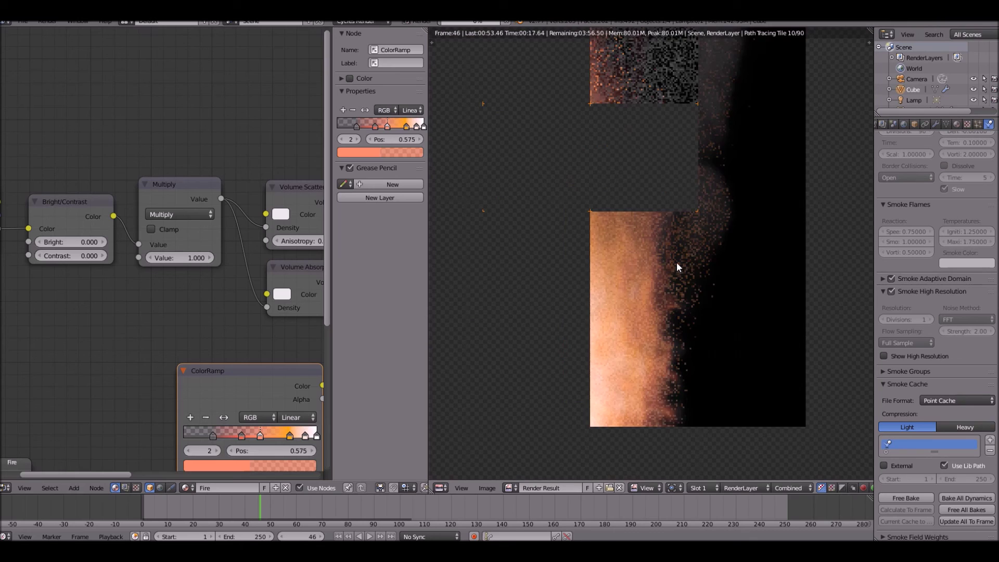
# Follow the frame 46 render to completion and examine the whole flame and smoke plume at several magnifications.
pyautogui.scroll(-2, 650, 224)
pyautogui.moveTo(650, 223); pyautogui.dragTo(645, 329, button='middle')
pyautogui.scroll(-2, 644, 330)
pyautogui.scroll(1, 645, 323)
pyautogui.scroll(-1, 645, 323)
pyautogui.scroll(-2, 645, 326)
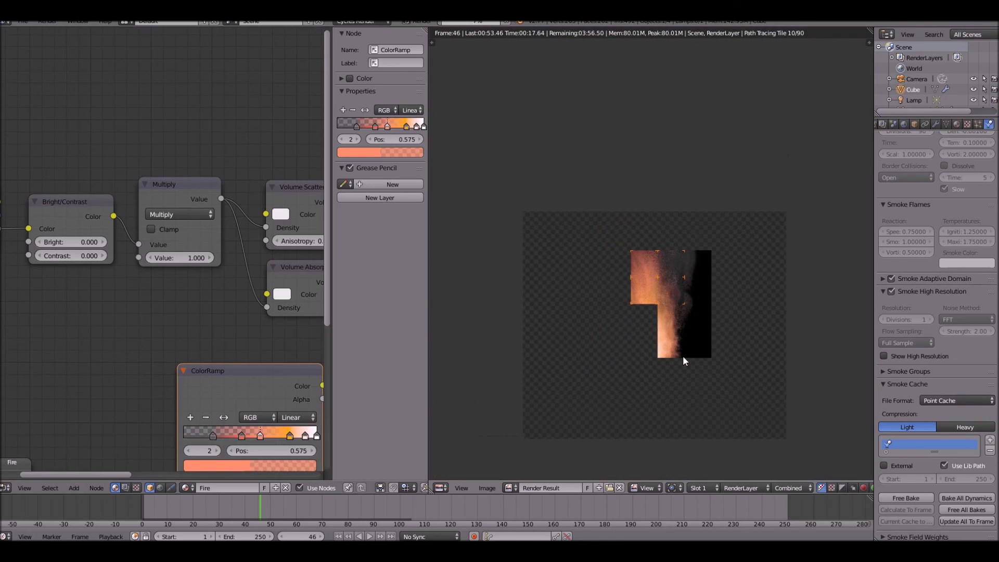
pyautogui.scroll(1, 682, 357)
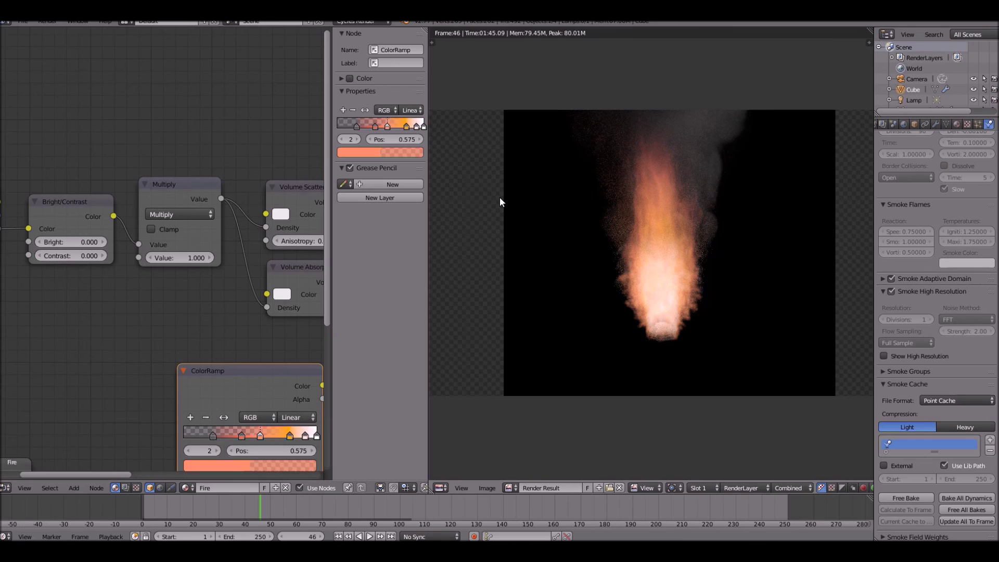
pyautogui.scroll(-3, 539, 220)
pyautogui.scroll(2, 530, 235)
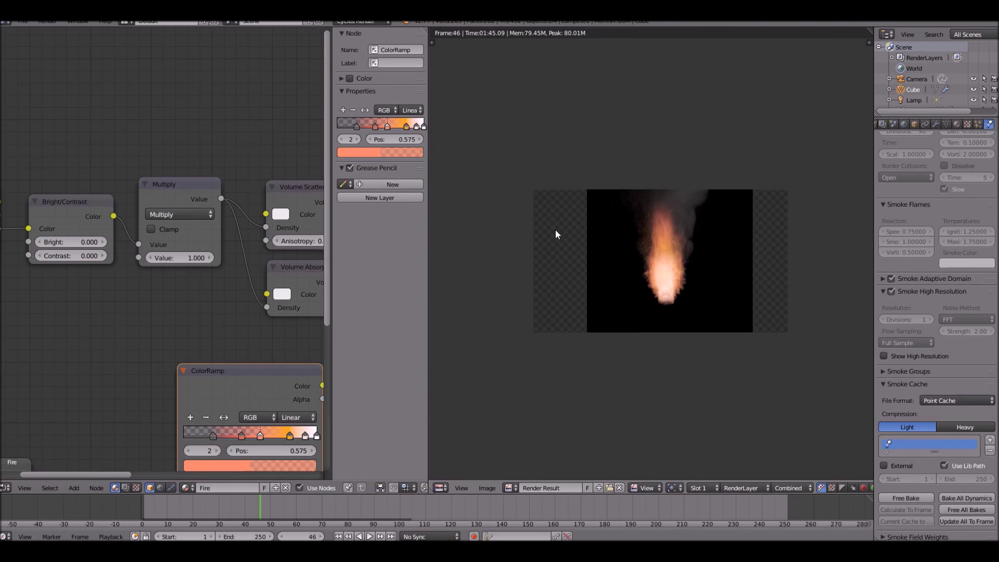
pyautogui.scroll(2, 529, 224)
pyautogui.scroll(-3, 529, 220)
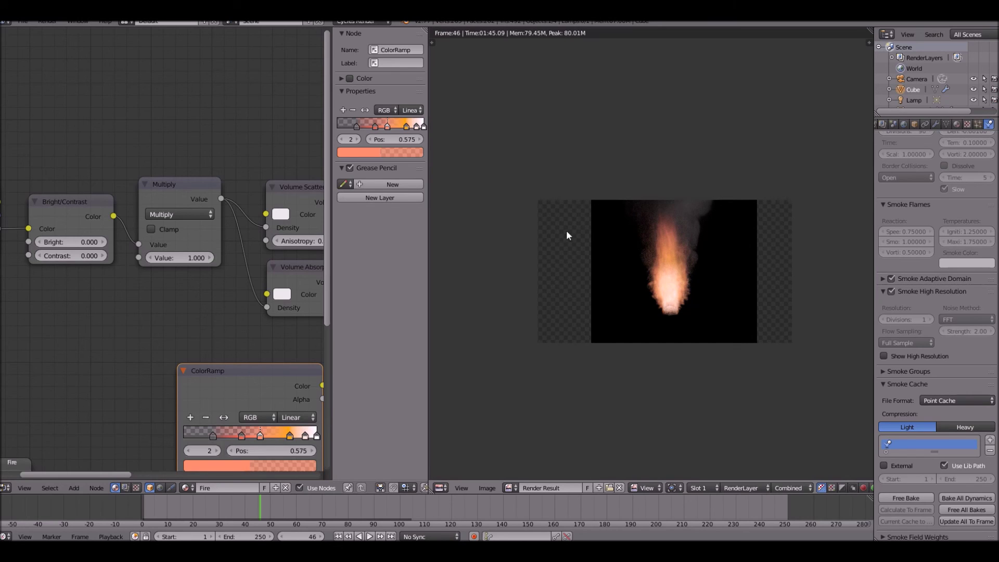
pyautogui.scroll(2, 566, 230)
pyautogui.moveTo(547, 253); pyautogui.dragTo(513, 266, button='middle')
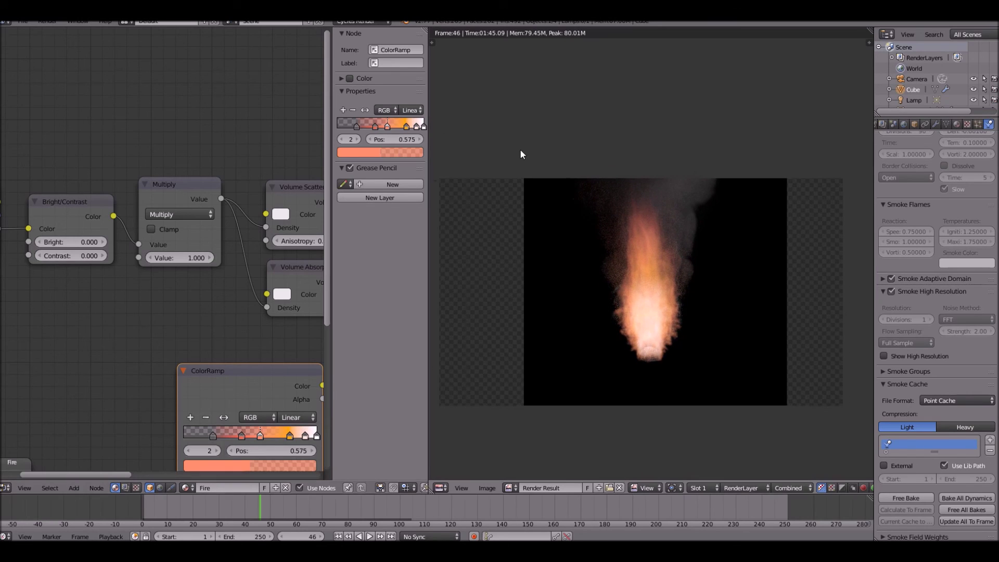